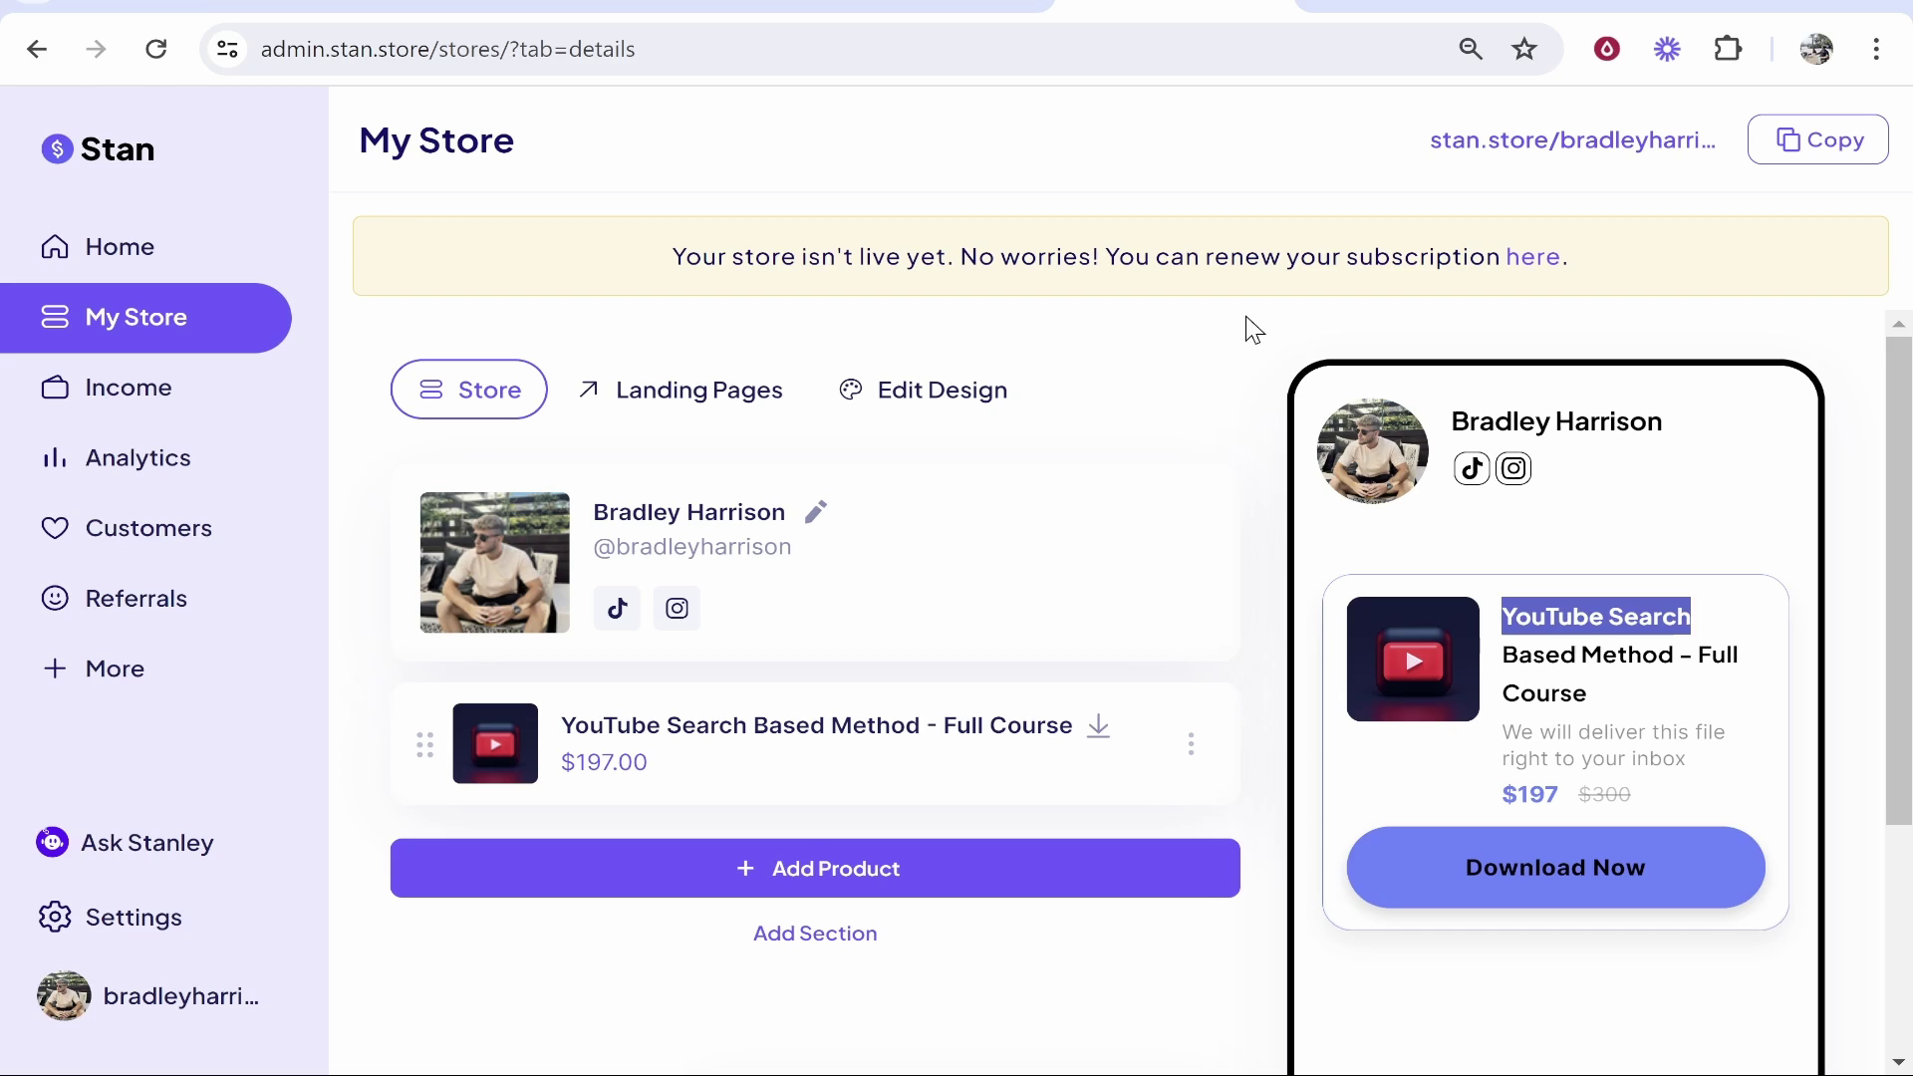
- Leave the My Store dashboard and bring up the stan.store homepage tab
{"action": "left_click", "coordinate": [1605, 605]}
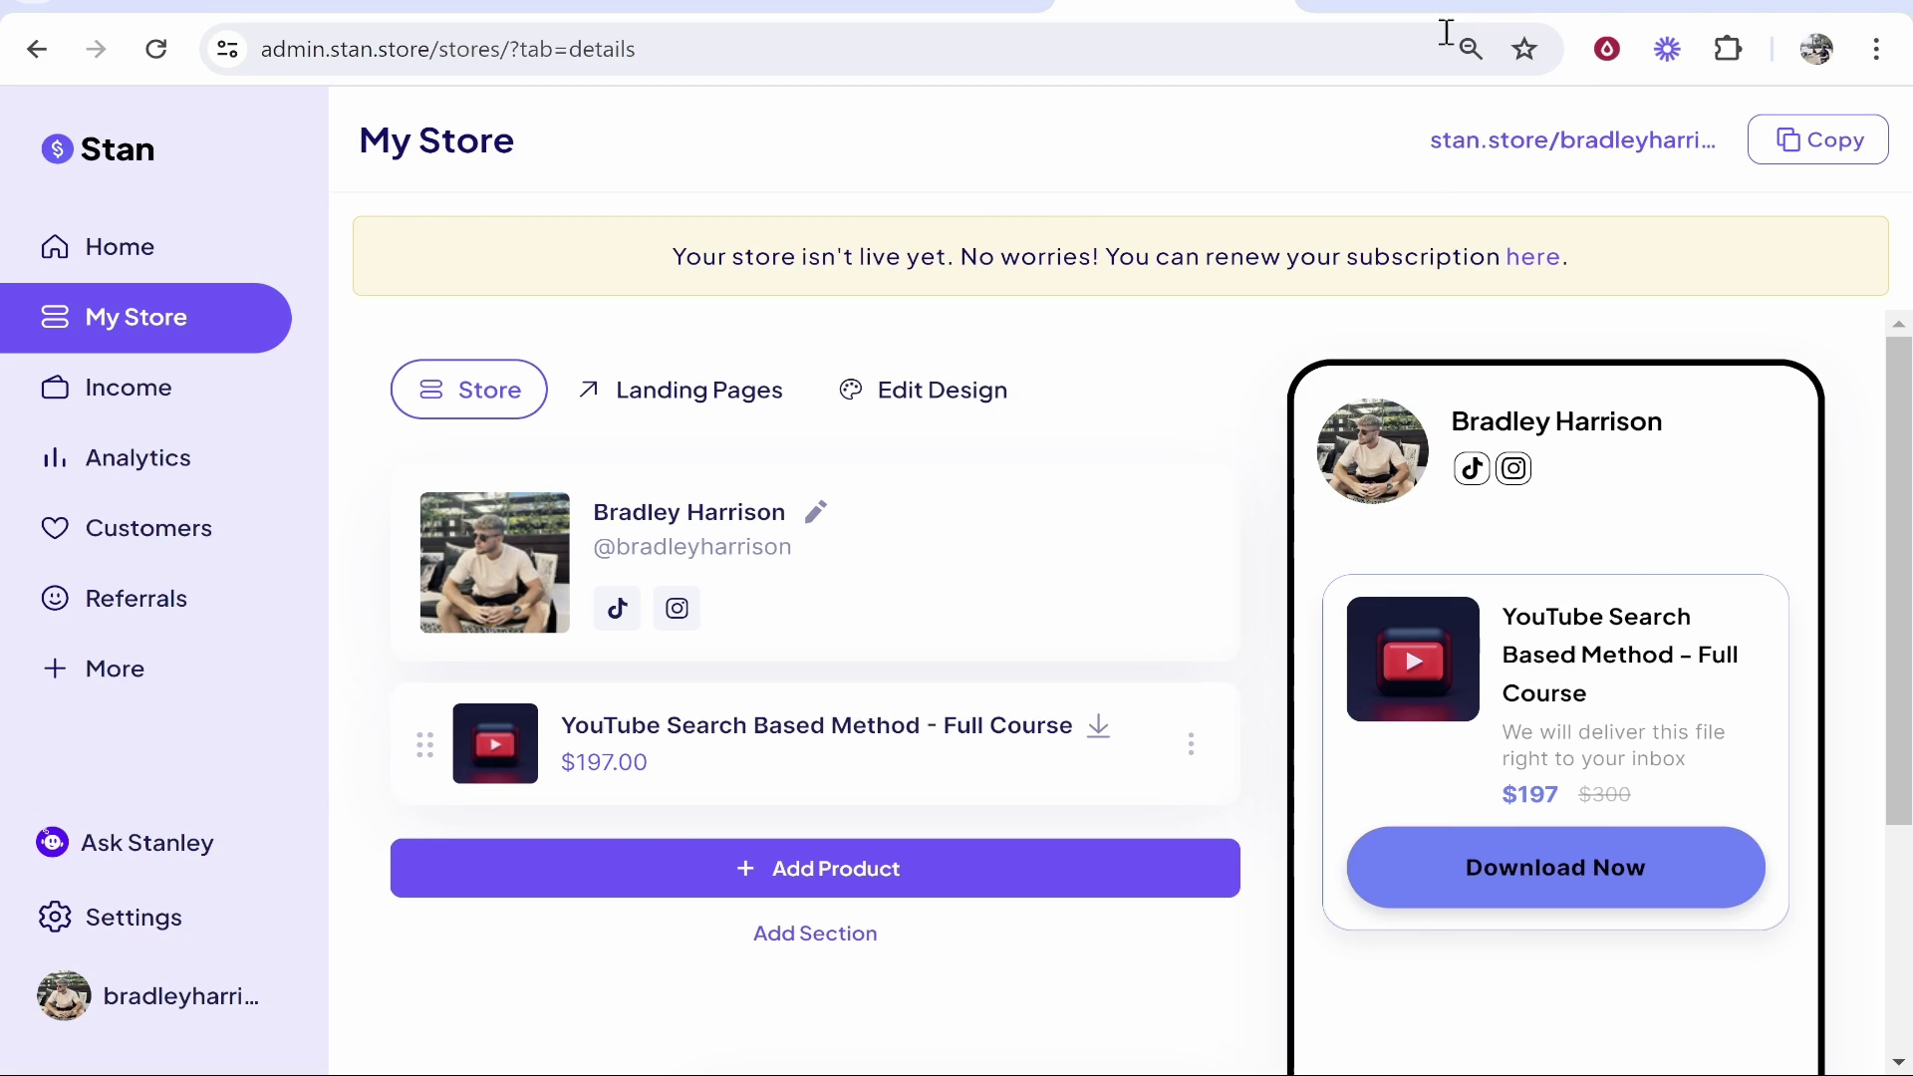
{"action": "left_click", "coordinate": [1384, 7]}
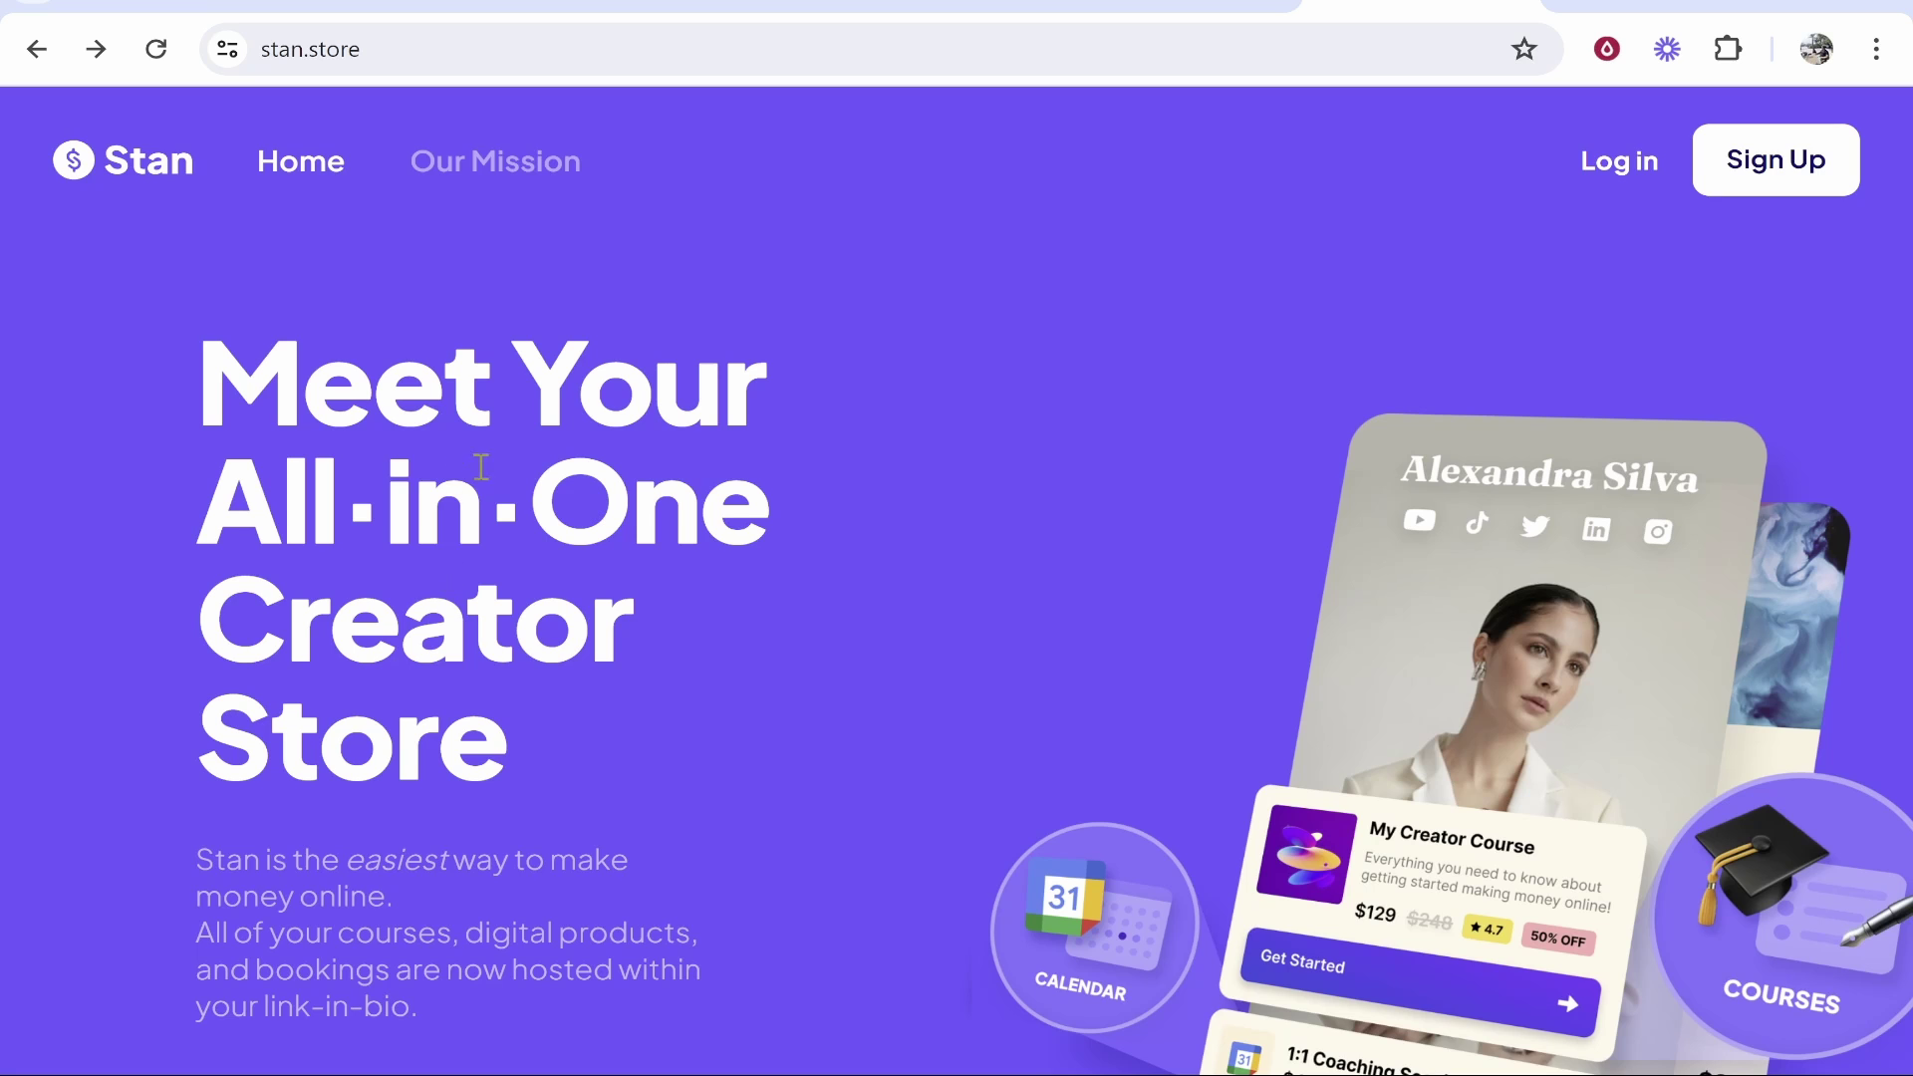
- Complete sign-up and onboarding, picking Business Coaching as the content niche
{"action": "scroll", "coordinate": [663, 611], "scroll_direction": "down", "scroll_amount": 2}
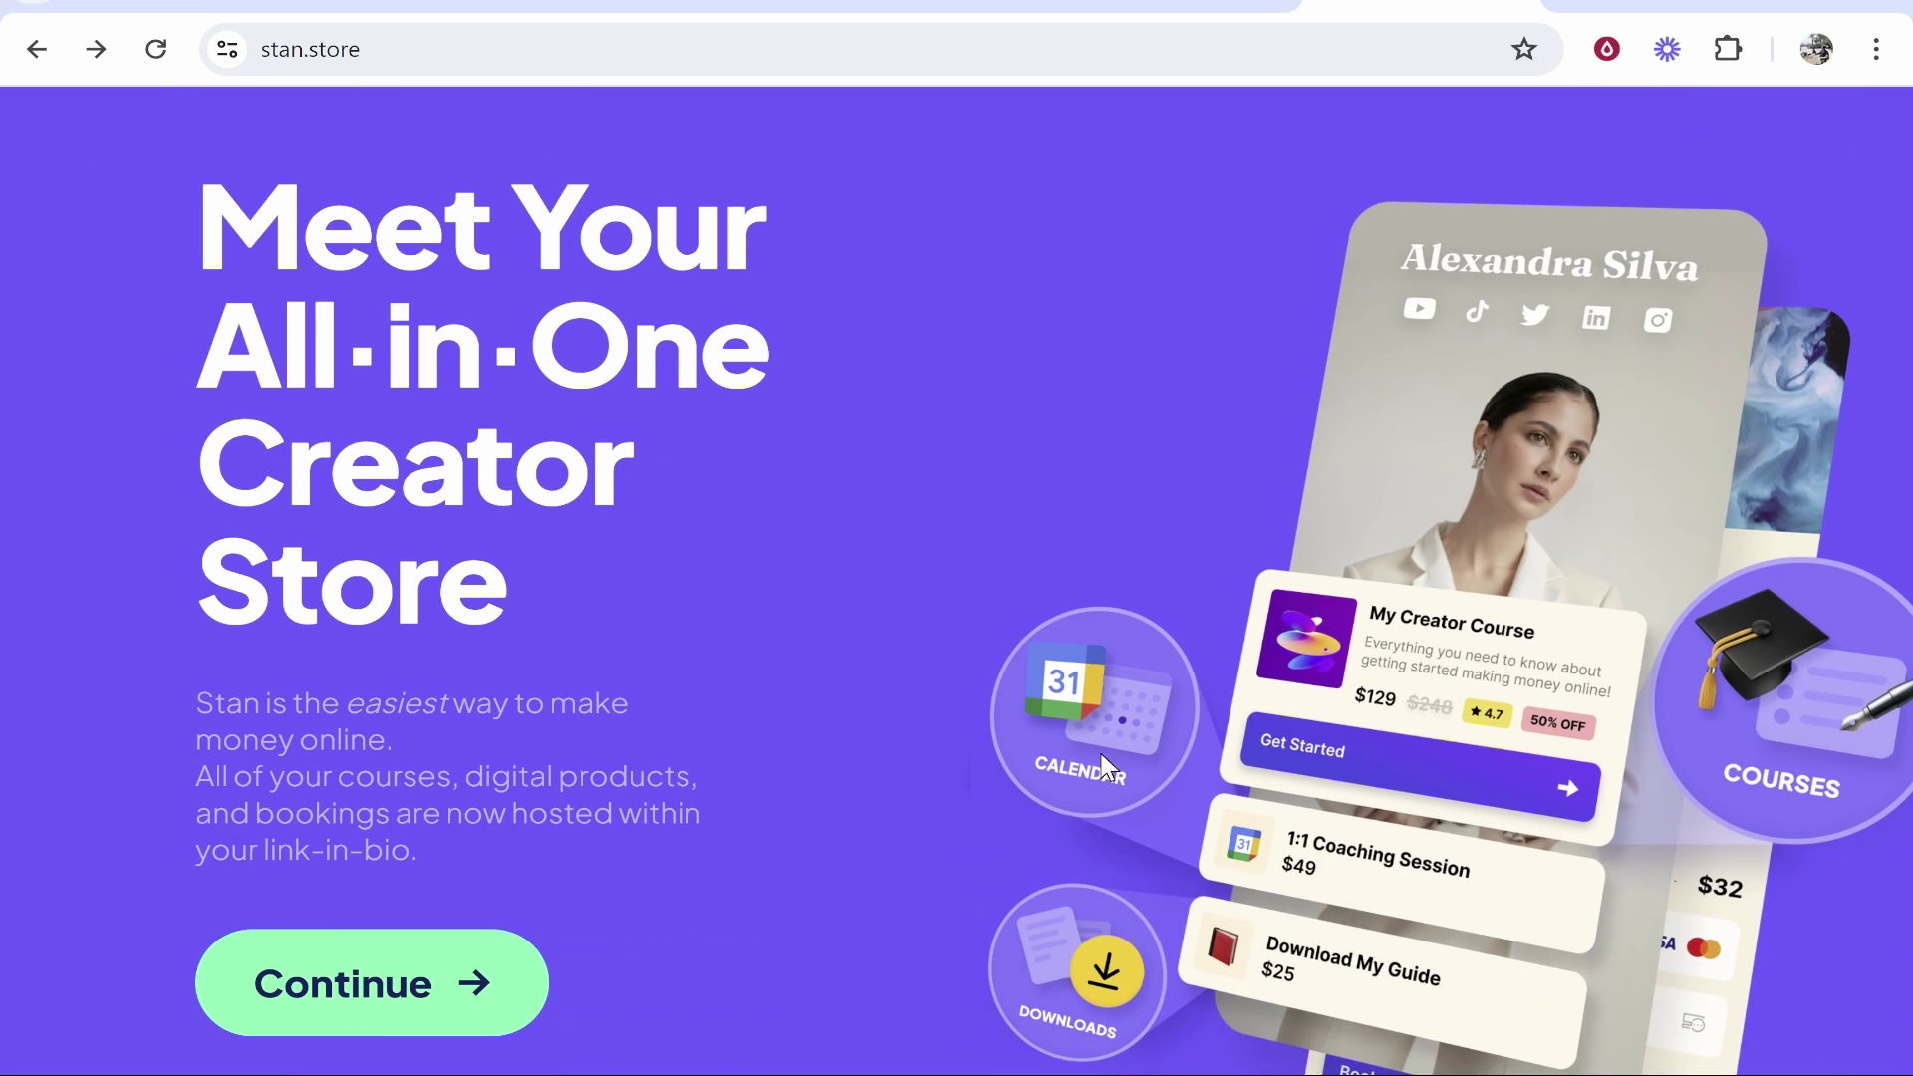
{"action": "left_click", "coordinate": [407, 996]}
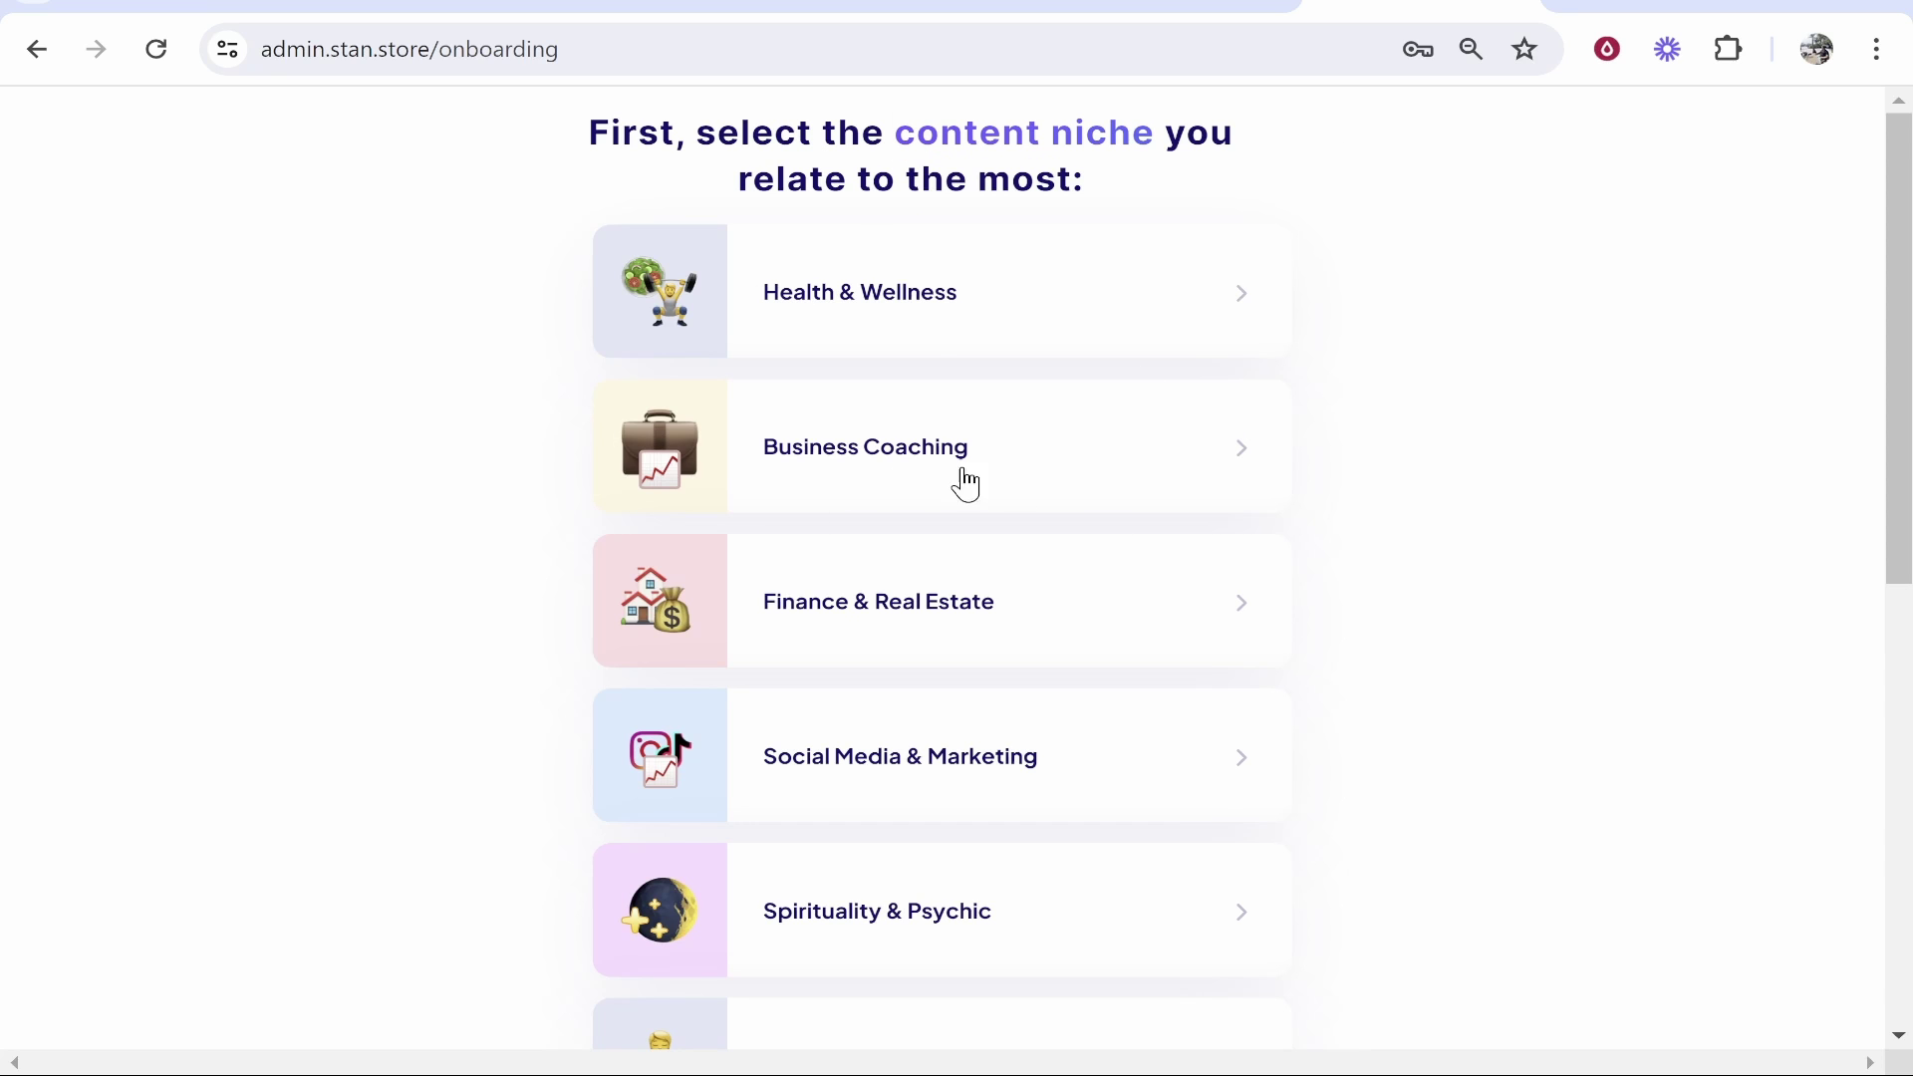
{"action": "scroll", "coordinate": [1096, 453], "scroll_direction": "down", "scroll_amount": 4}
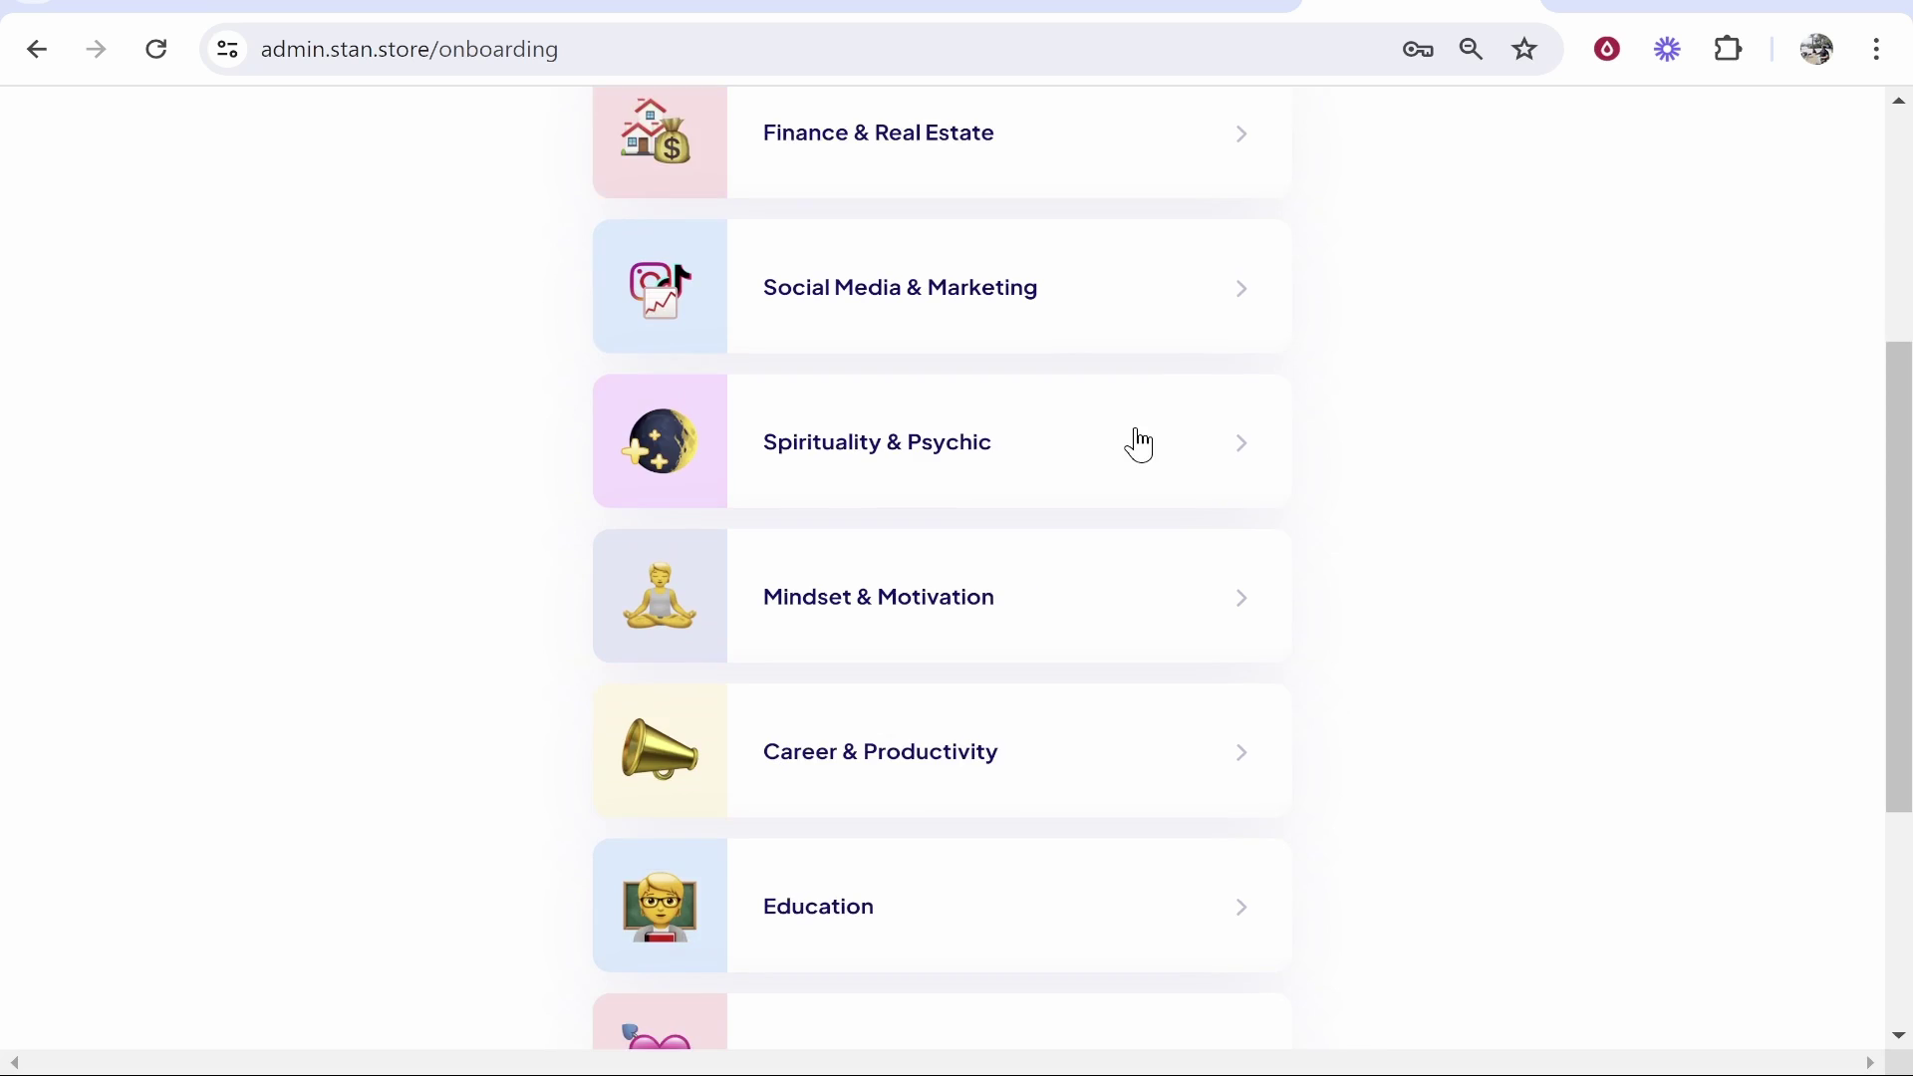
{"action": "scroll", "coordinate": [1140, 445], "scroll_direction": "down", "scroll_amount": 4}
{"action": "scroll", "coordinate": [1246, 846], "scroll_direction": "up", "scroll_amount": 8}
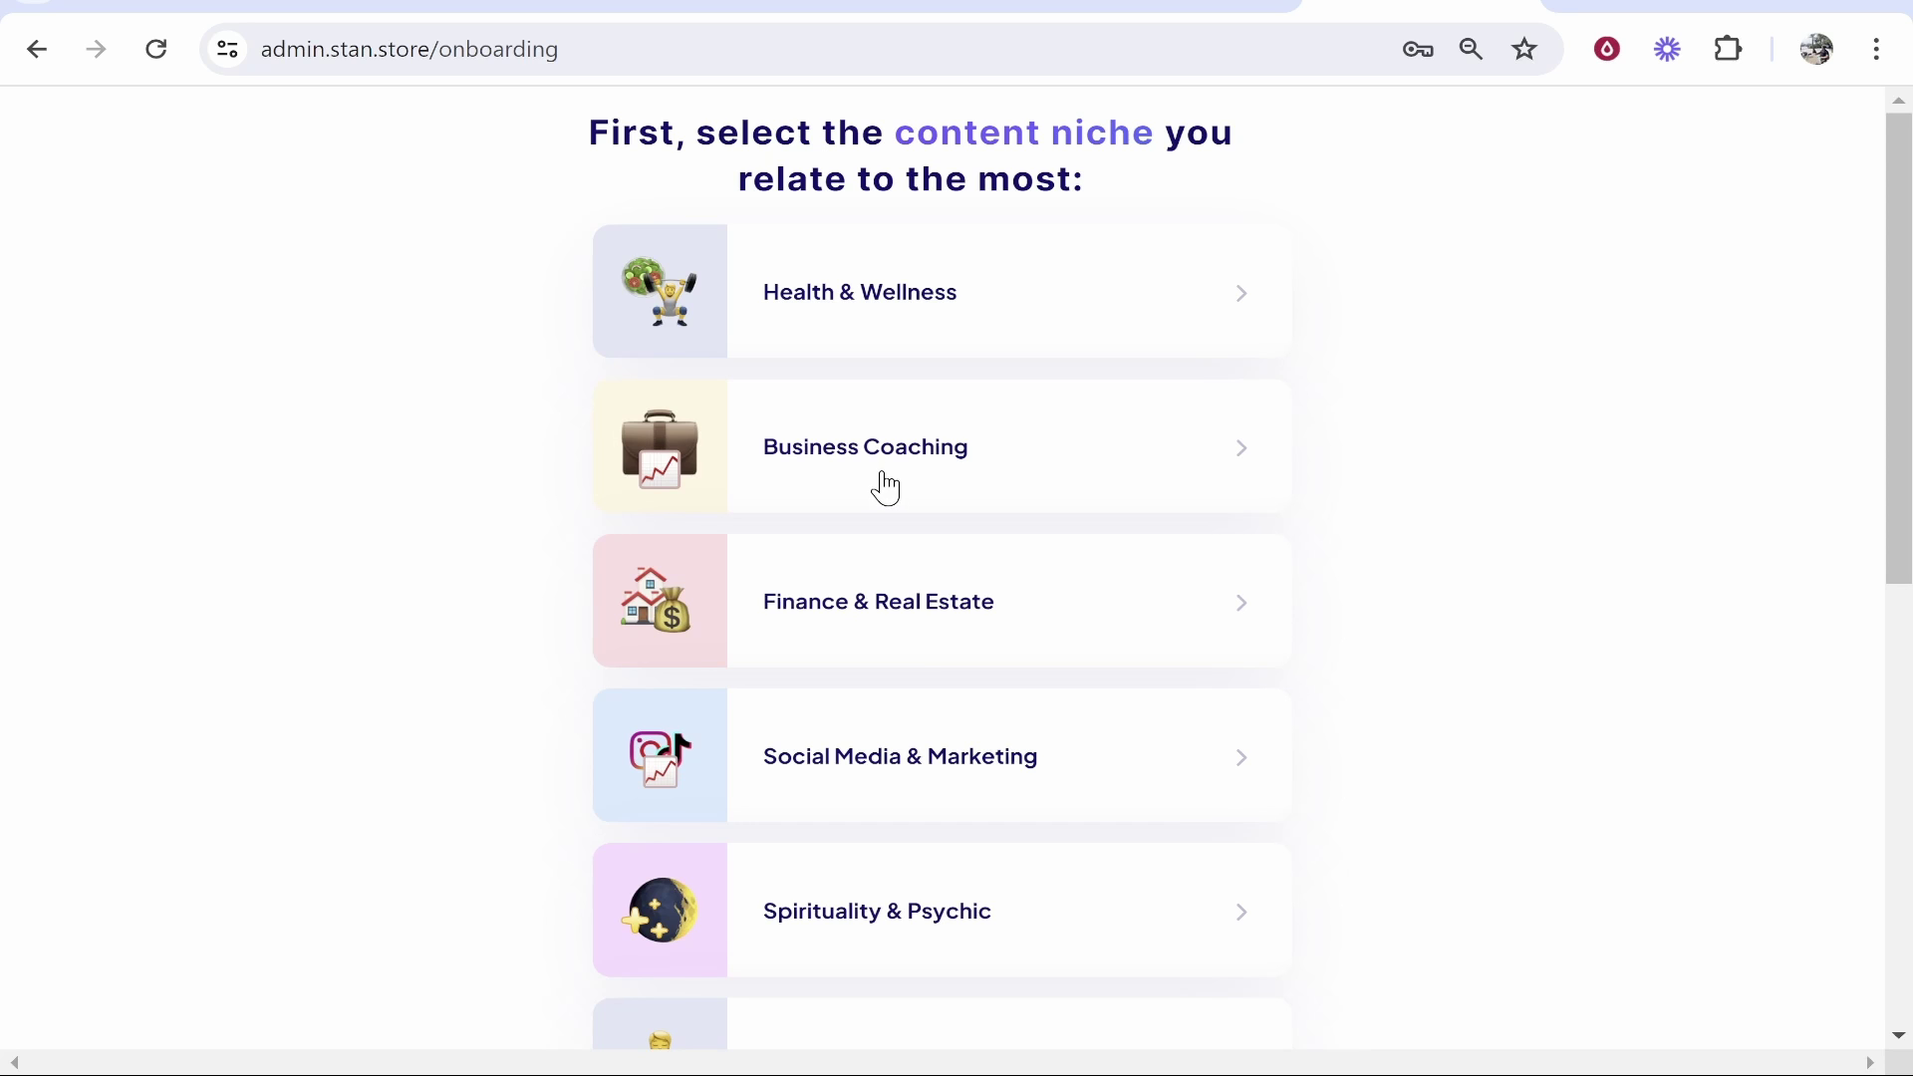
{"action": "left_click", "coordinate": [968, 468]}
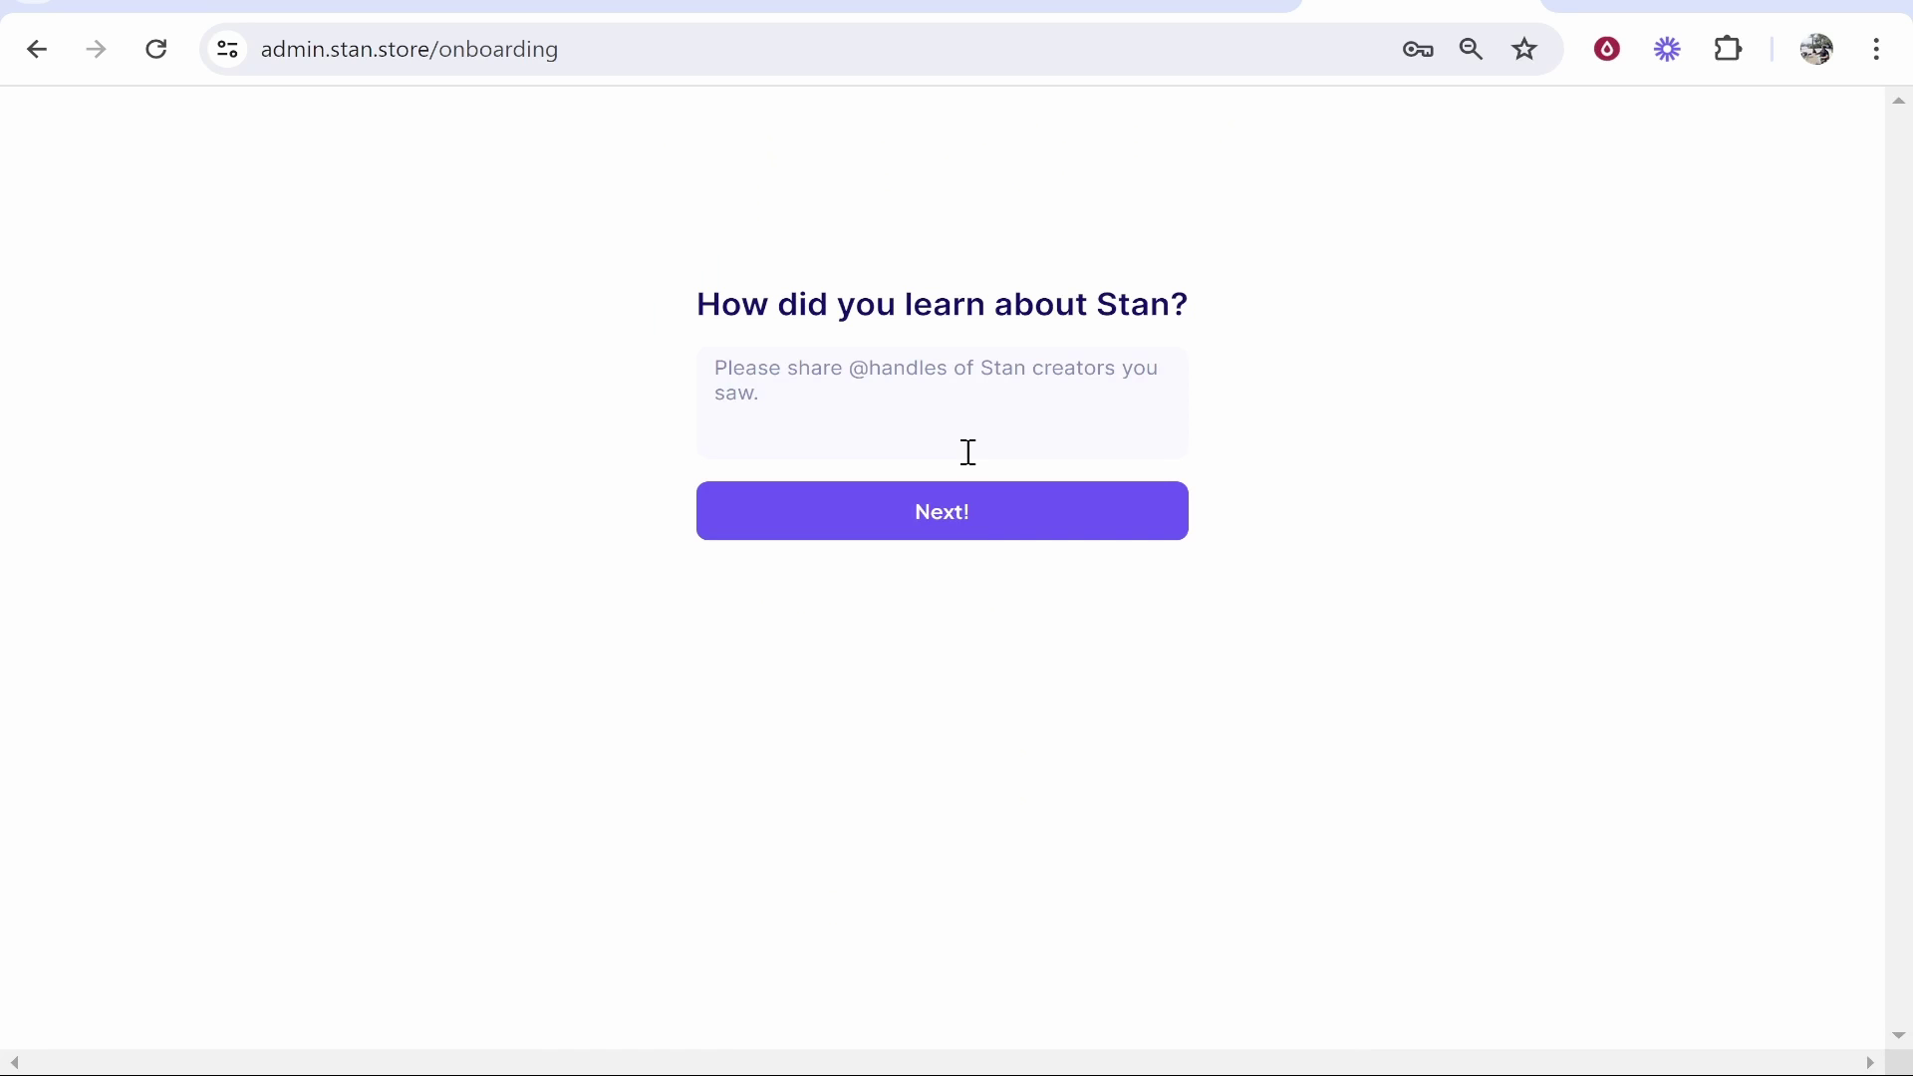
{"action": "left_click", "coordinate": [903, 438]}
{"action": "left_click_drag", "start_coordinate": [683, 312], "coordinate": [1166, 290]}
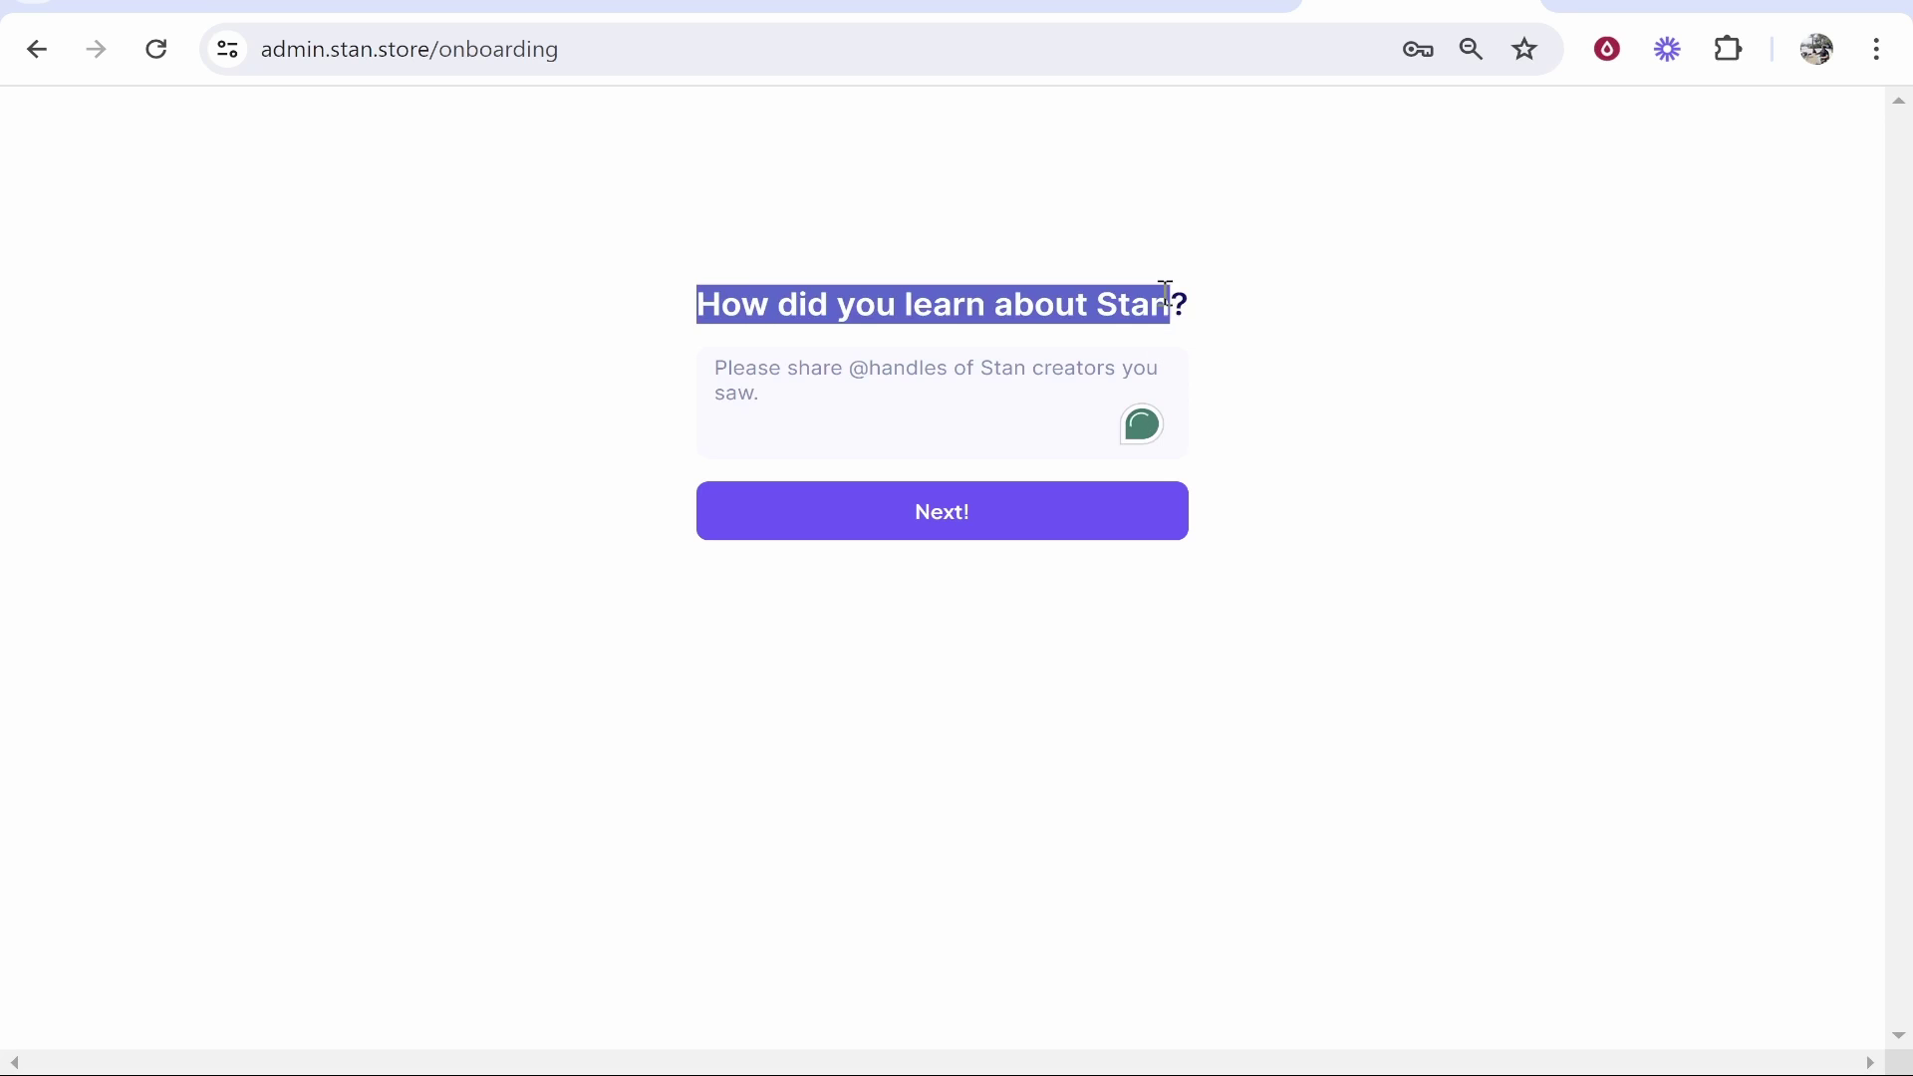
{"action": "left_click", "coordinate": [1235, 311]}
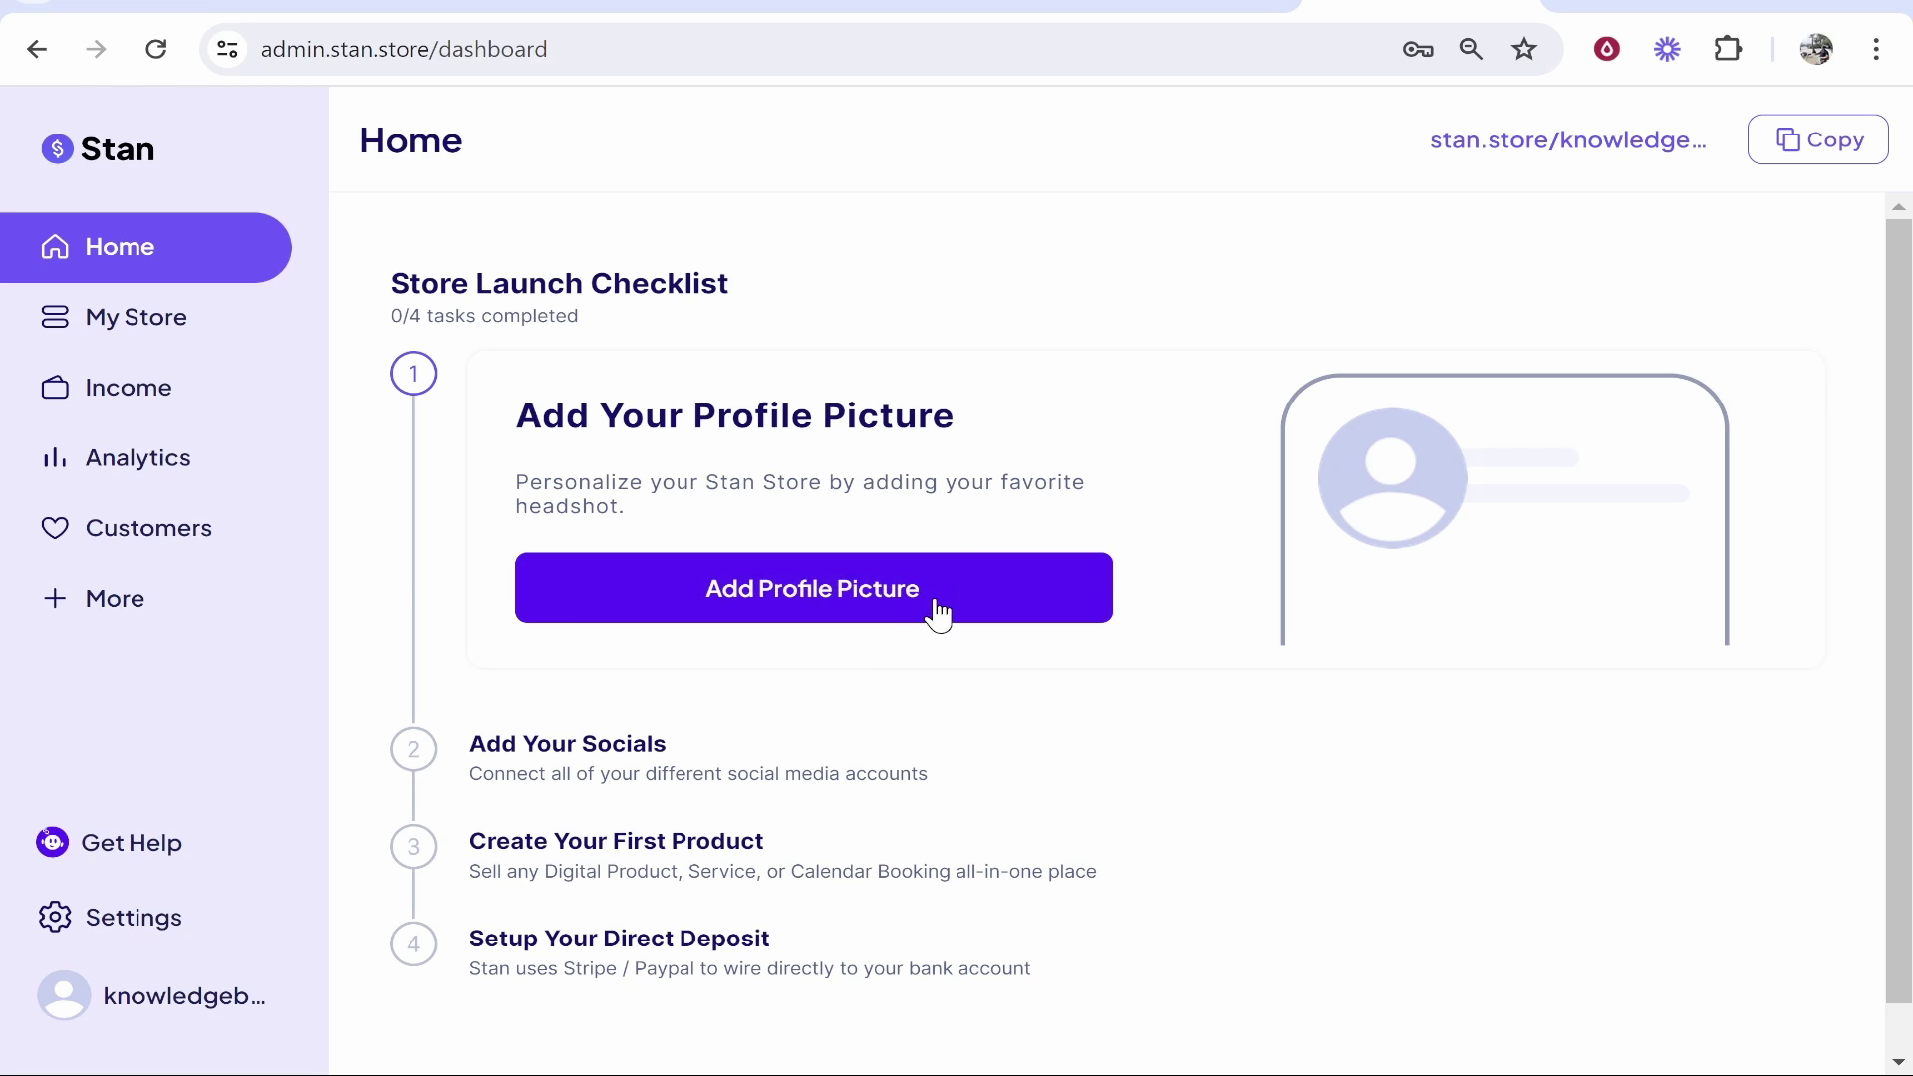
- Upload a photo from the Search Based Media folder and crop it as the profile picture
{"action": "left_click", "coordinate": [888, 602]}
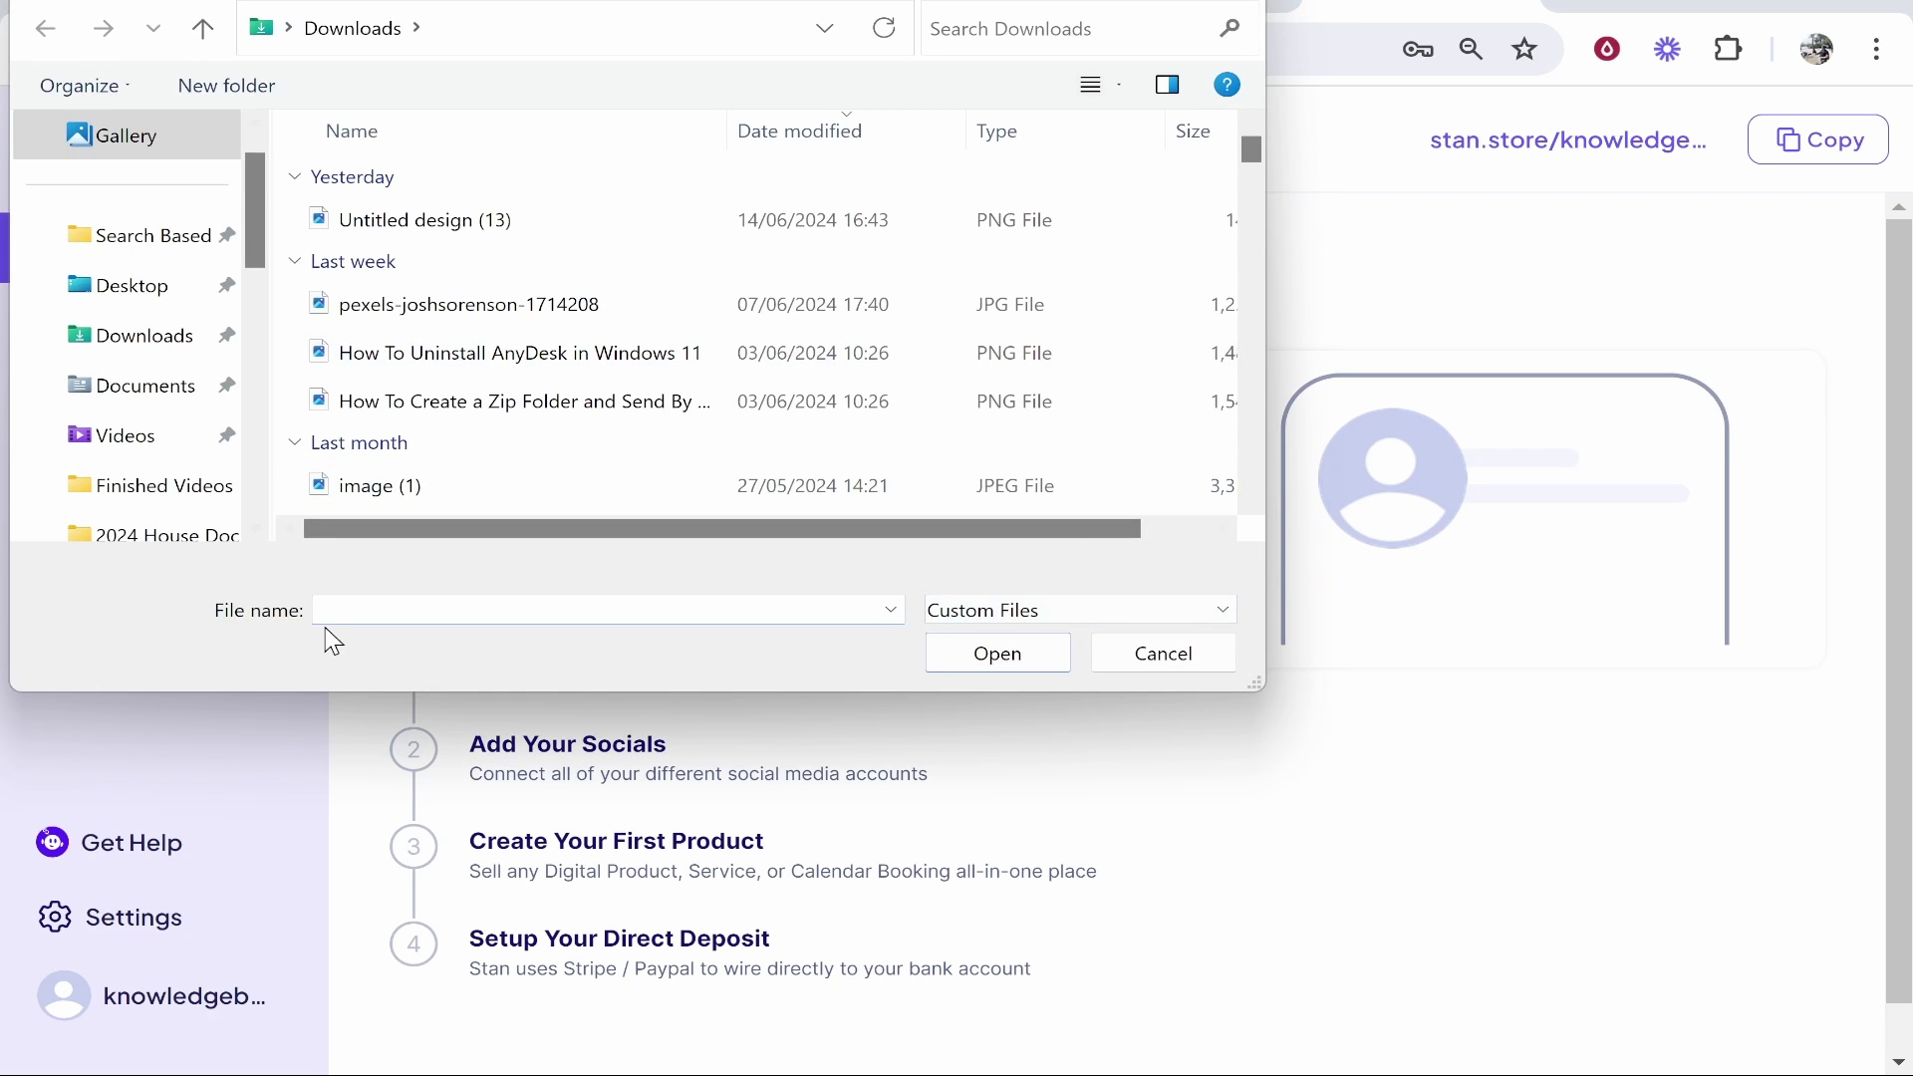
{"action": "left_click", "coordinate": [128, 239]}
{"action": "double_click", "coordinate": [402, 219]}
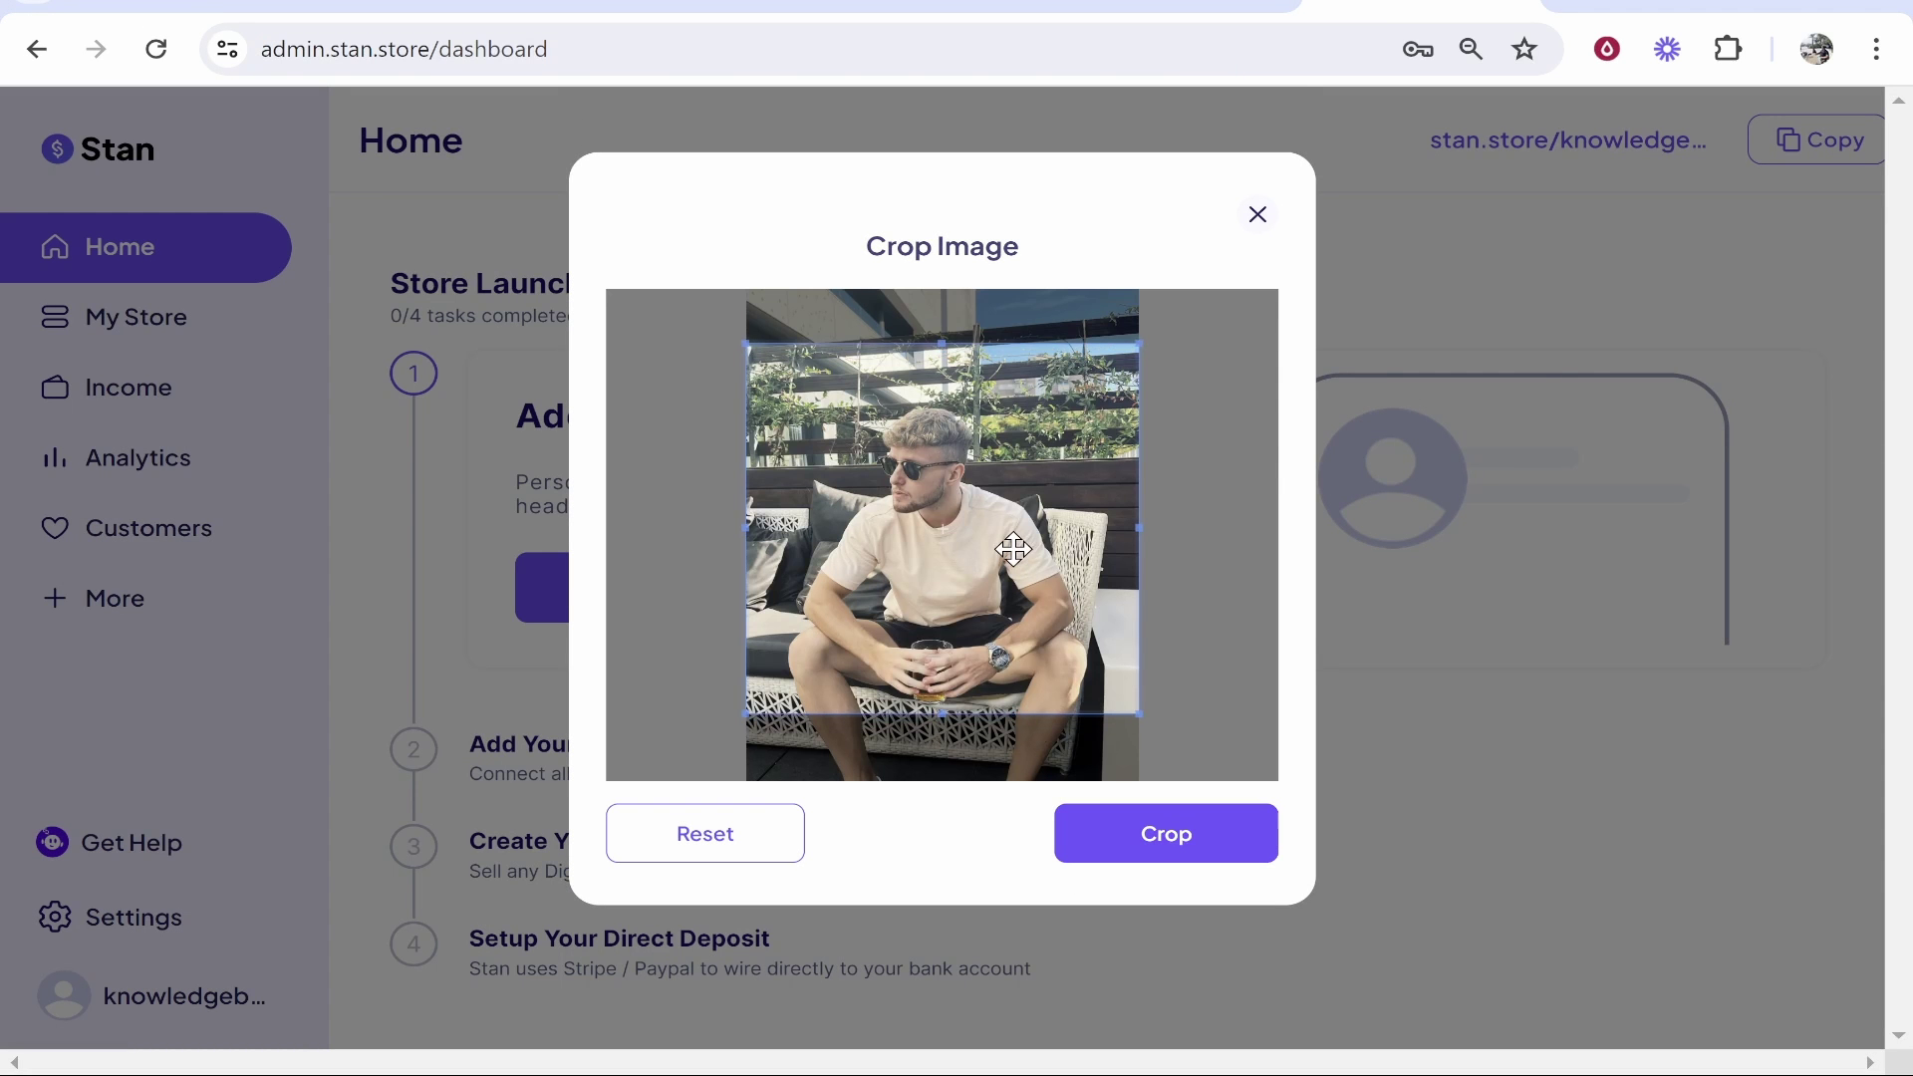
{"action": "left_click_drag", "start_coordinate": [1013, 549], "coordinate": [1028, 577]}
{"action": "left_click", "coordinate": [1165, 815]}
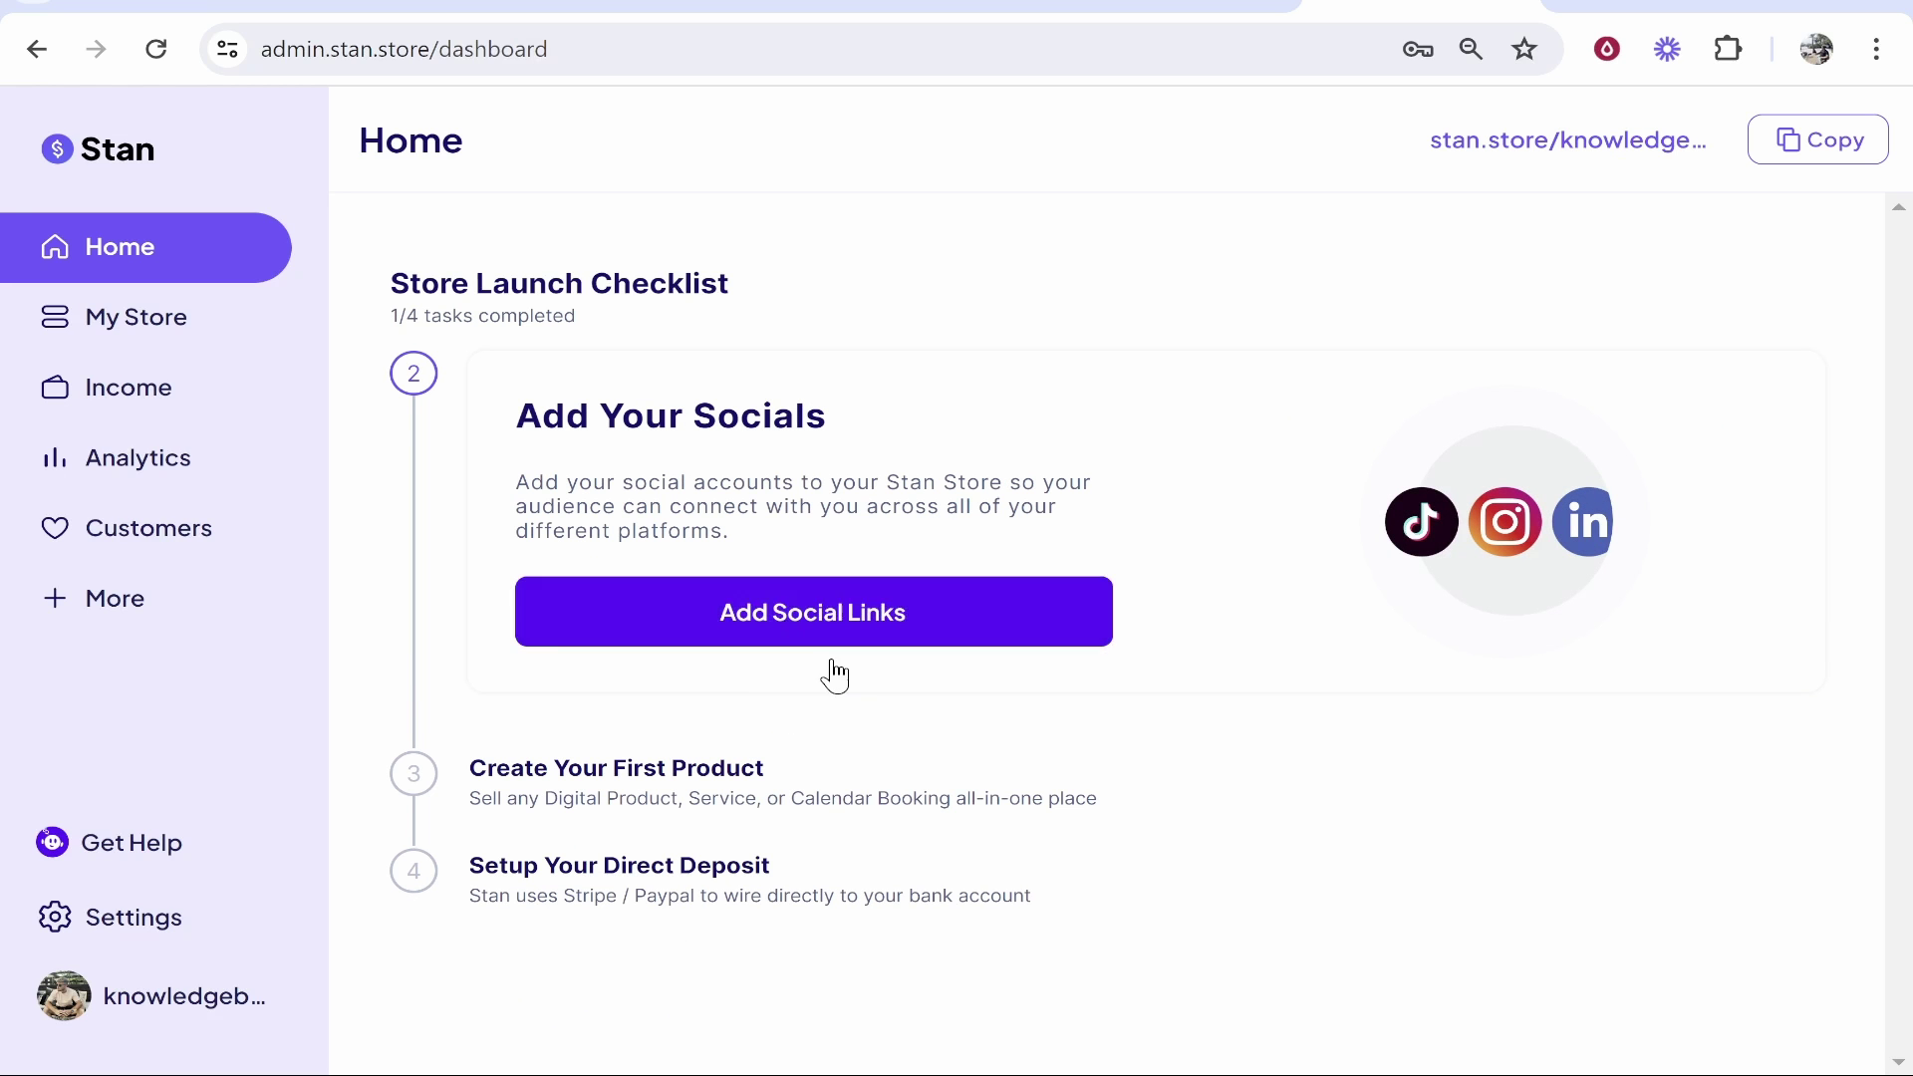
- Open the Add Social Links form and close it without saving
{"action": "left_click", "coordinate": [884, 608]}
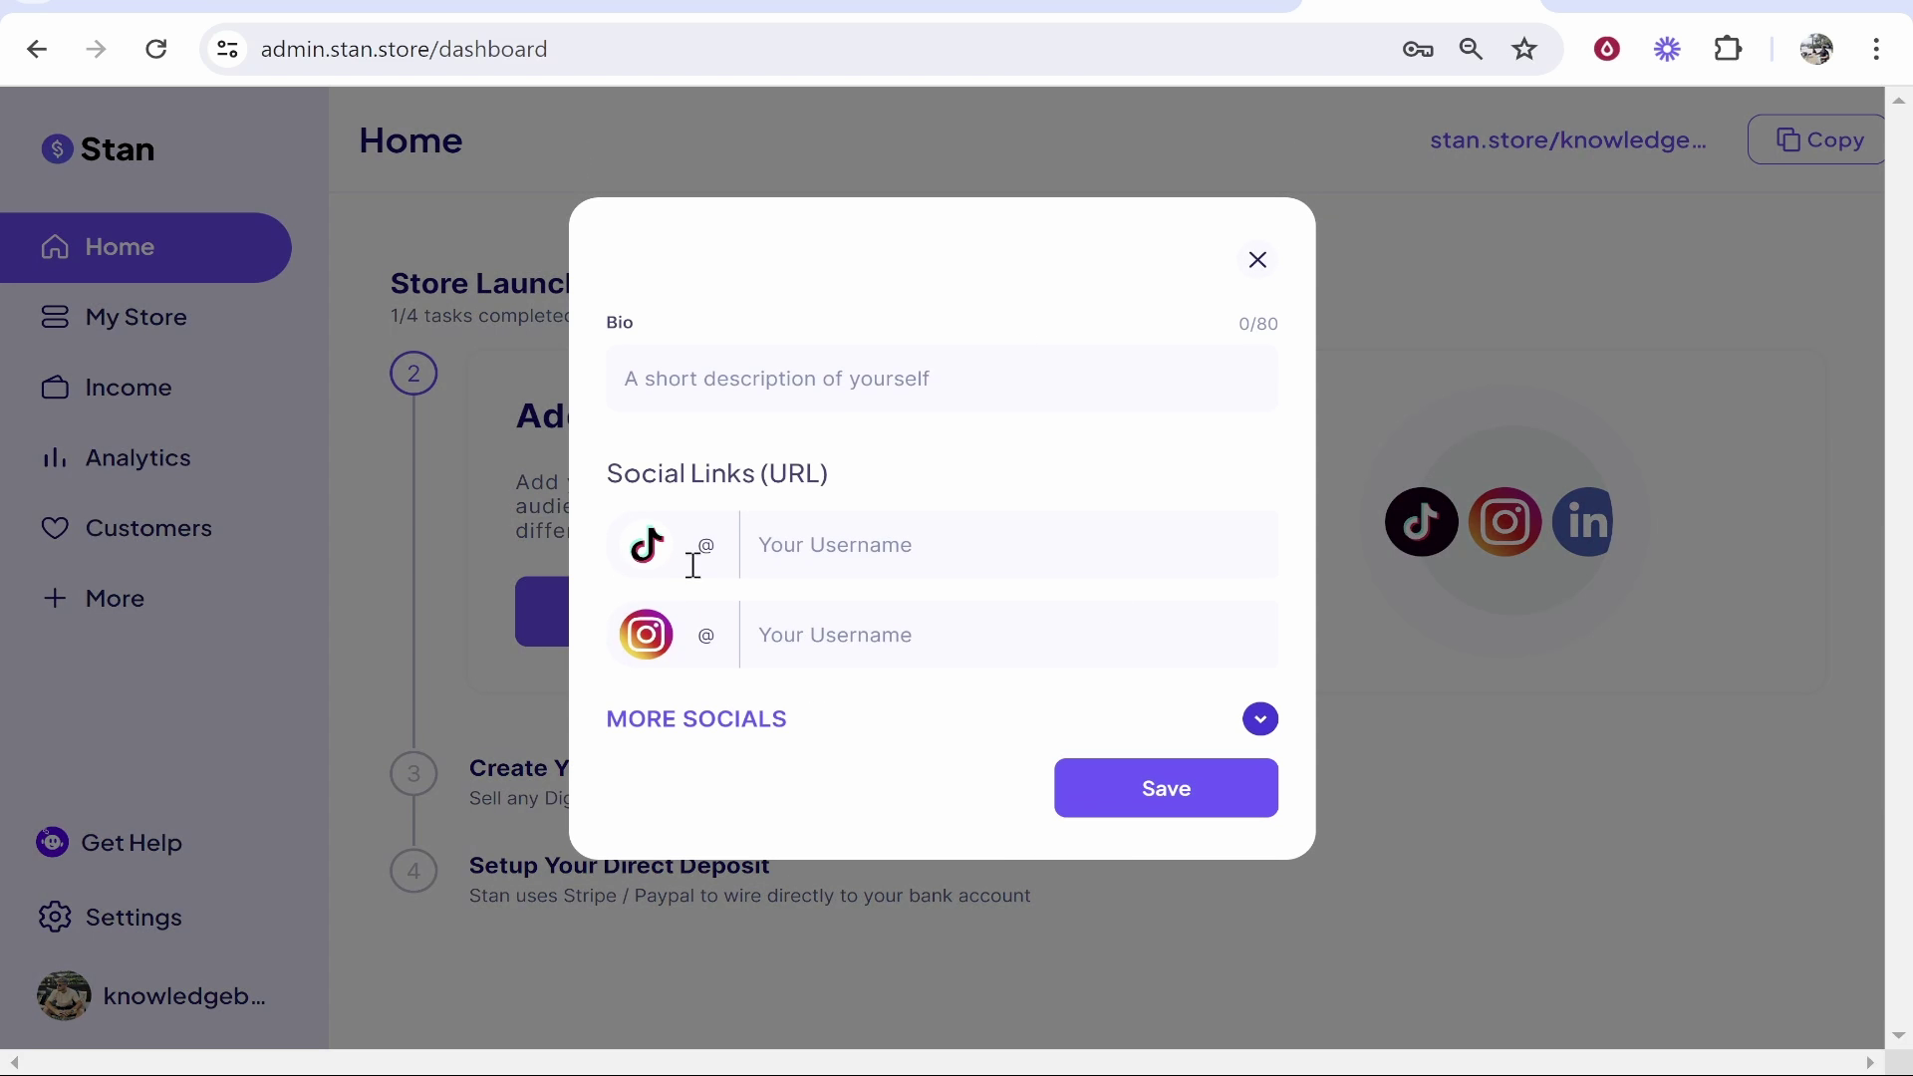
{"action": "left_click_drag", "start_coordinate": [651, 341], "coordinate": [581, 325]}
{"action": "left_click", "coordinate": [707, 319]}
{"action": "left_click", "coordinate": [1255, 262]}
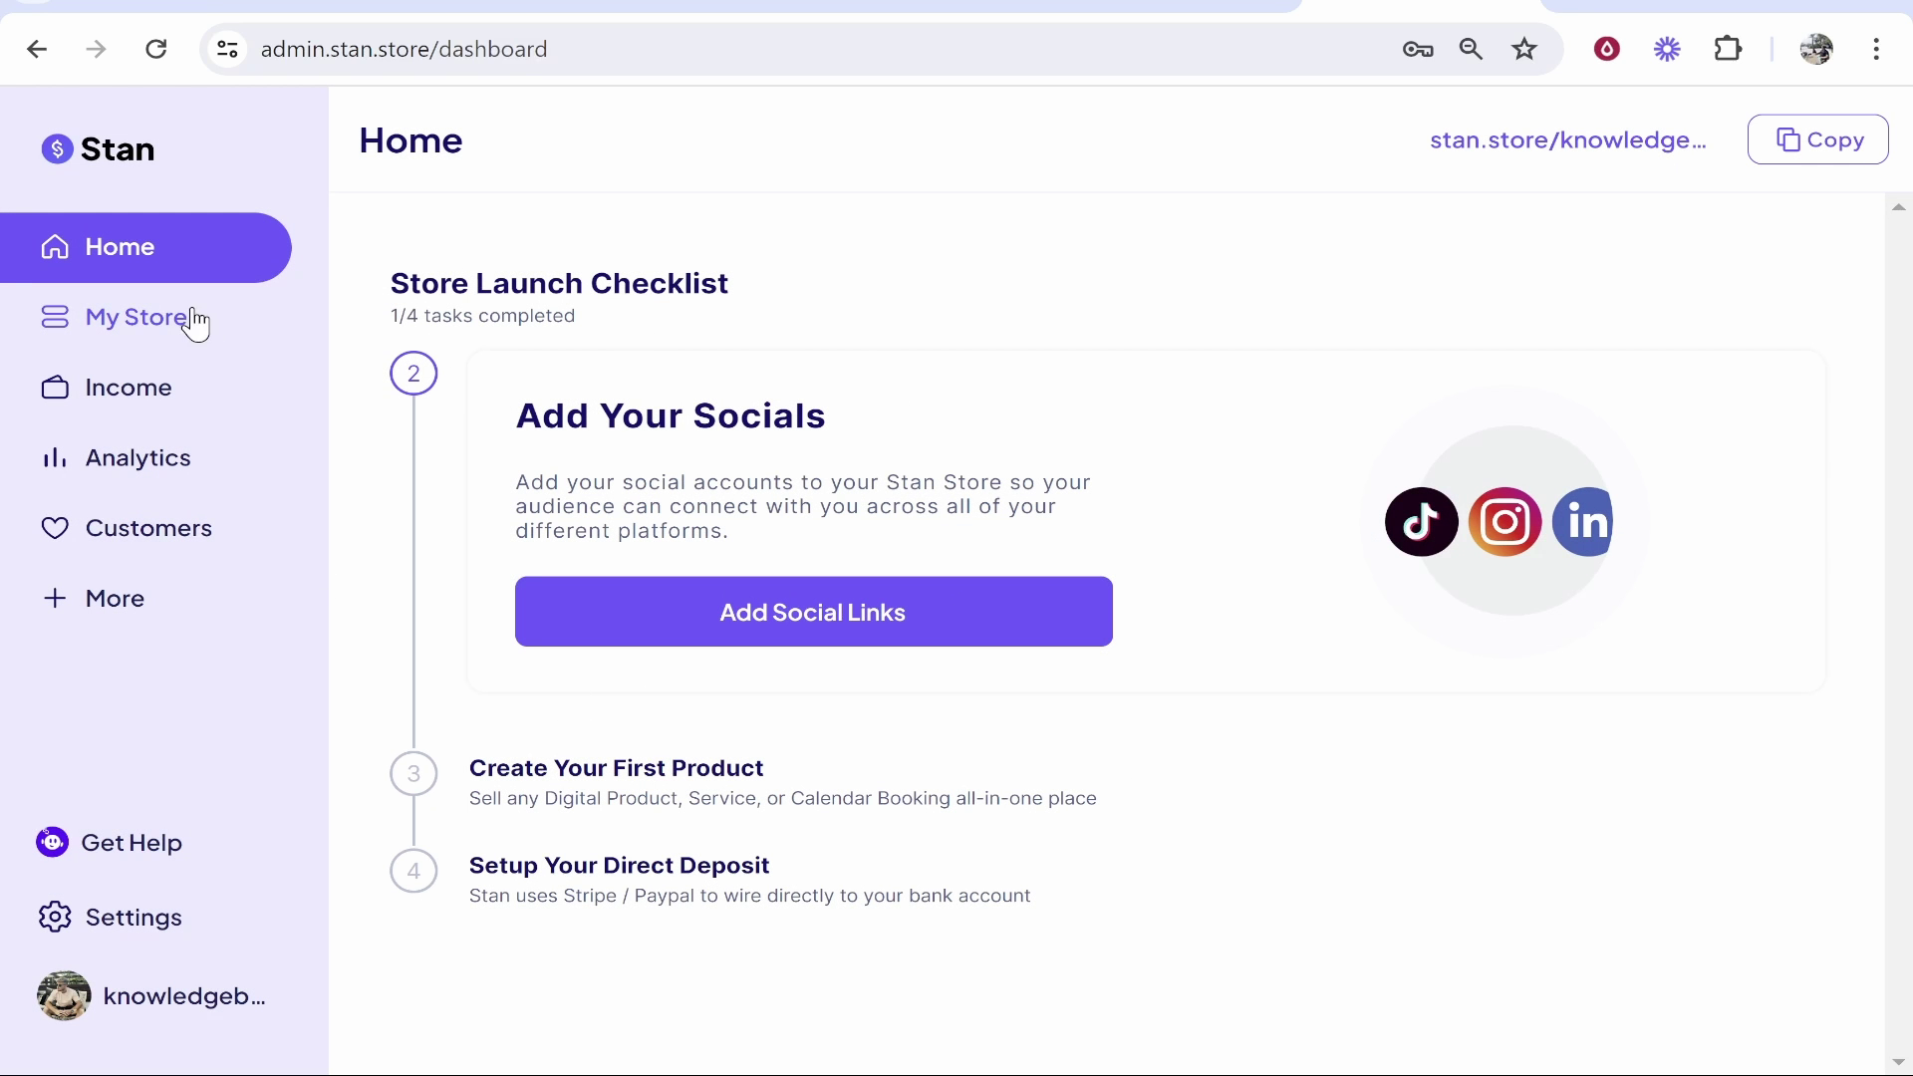
- Go to My Store and look over the header profile editor before returning
{"action": "left_click", "coordinate": [28, 315]}
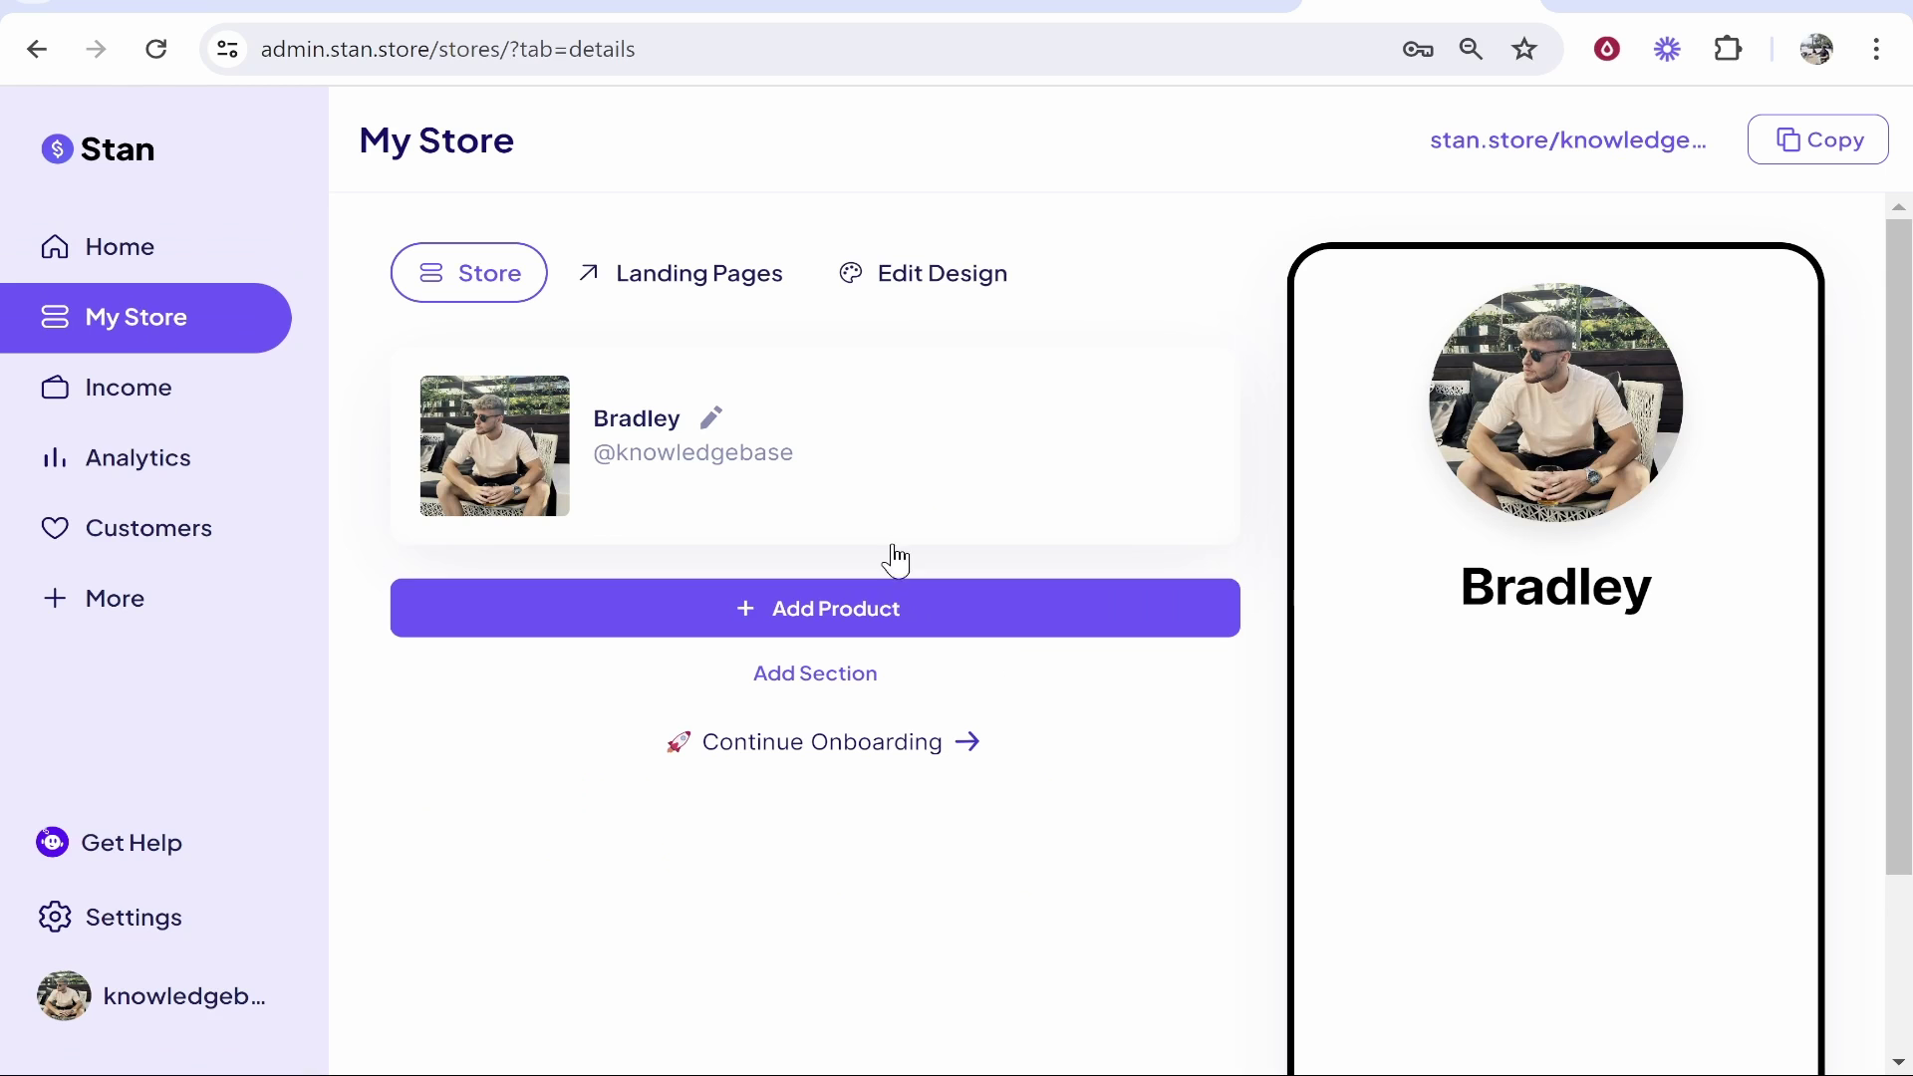
{"action": "left_click", "coordinate": [712, 418]}
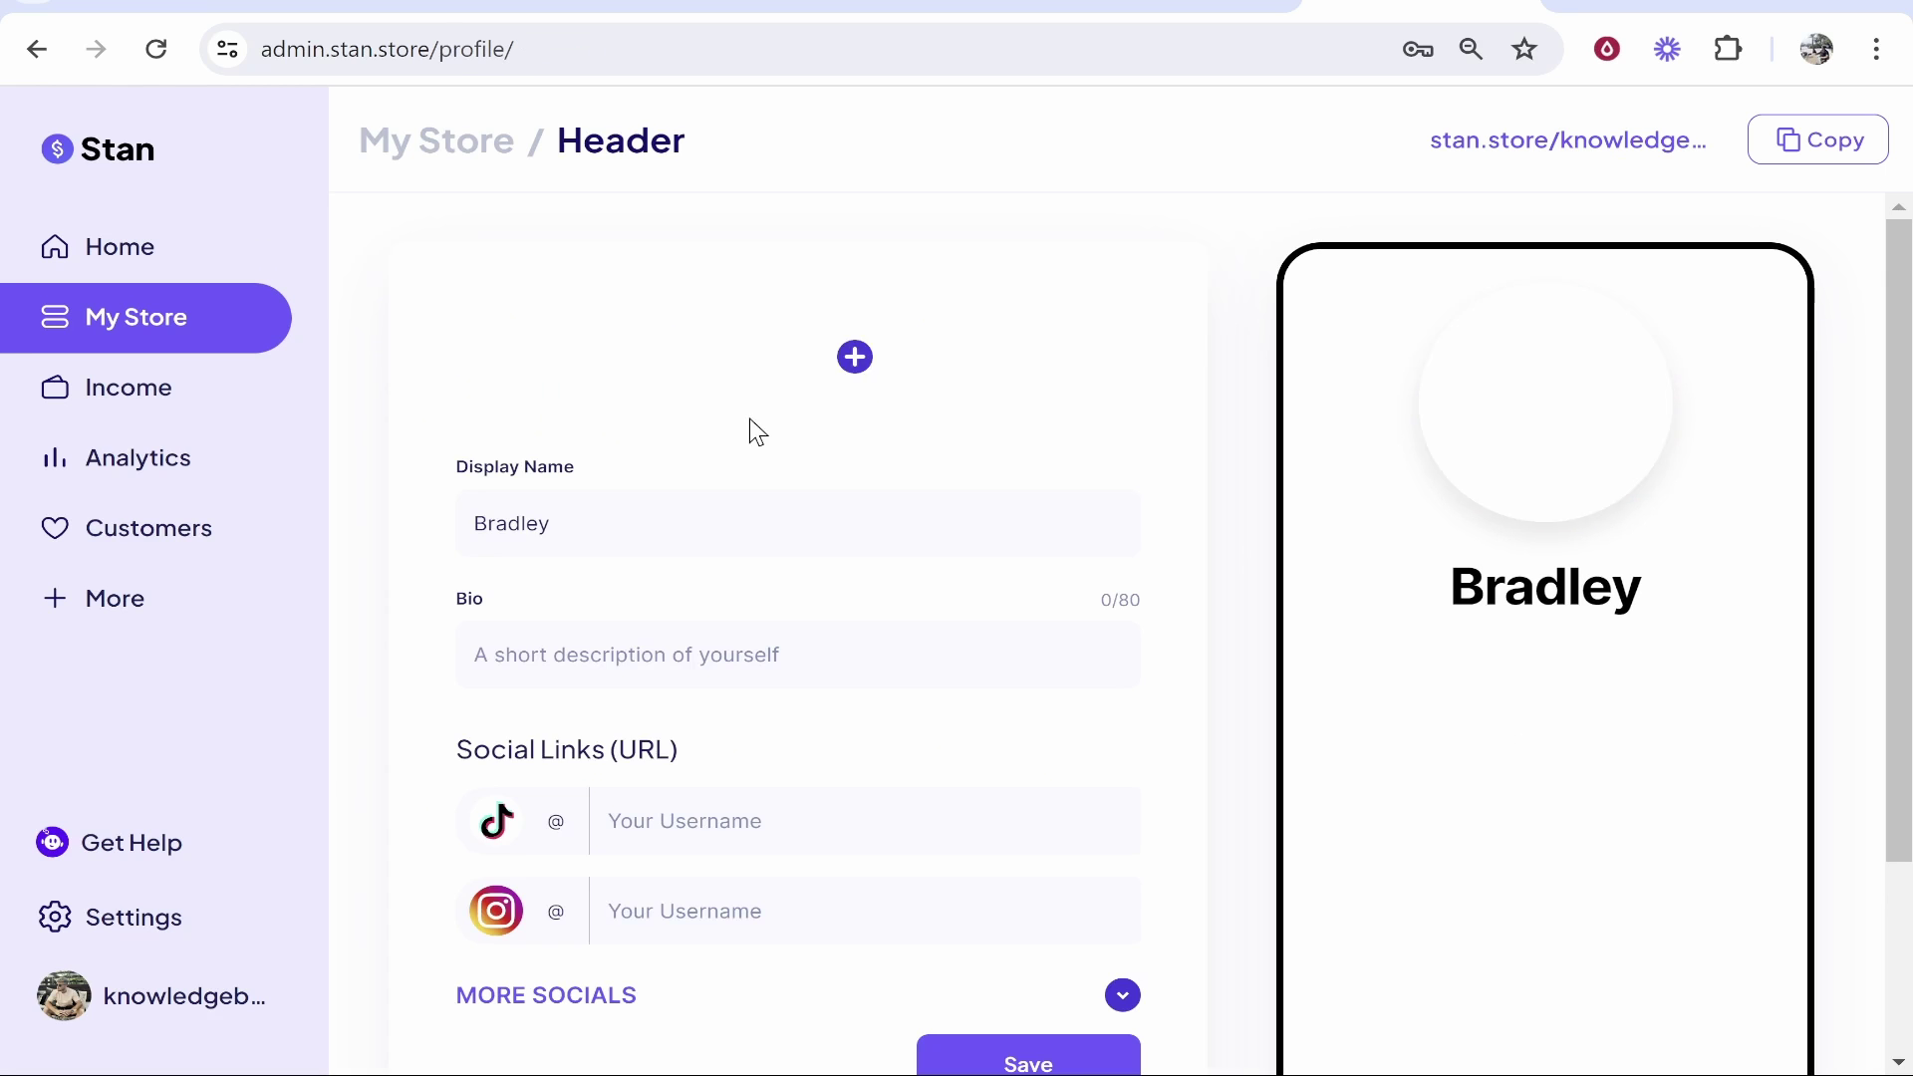
{"action": "scroll", "coordinate": [691, 555], "scroll_direction": "down", "scroll_amount": 1}
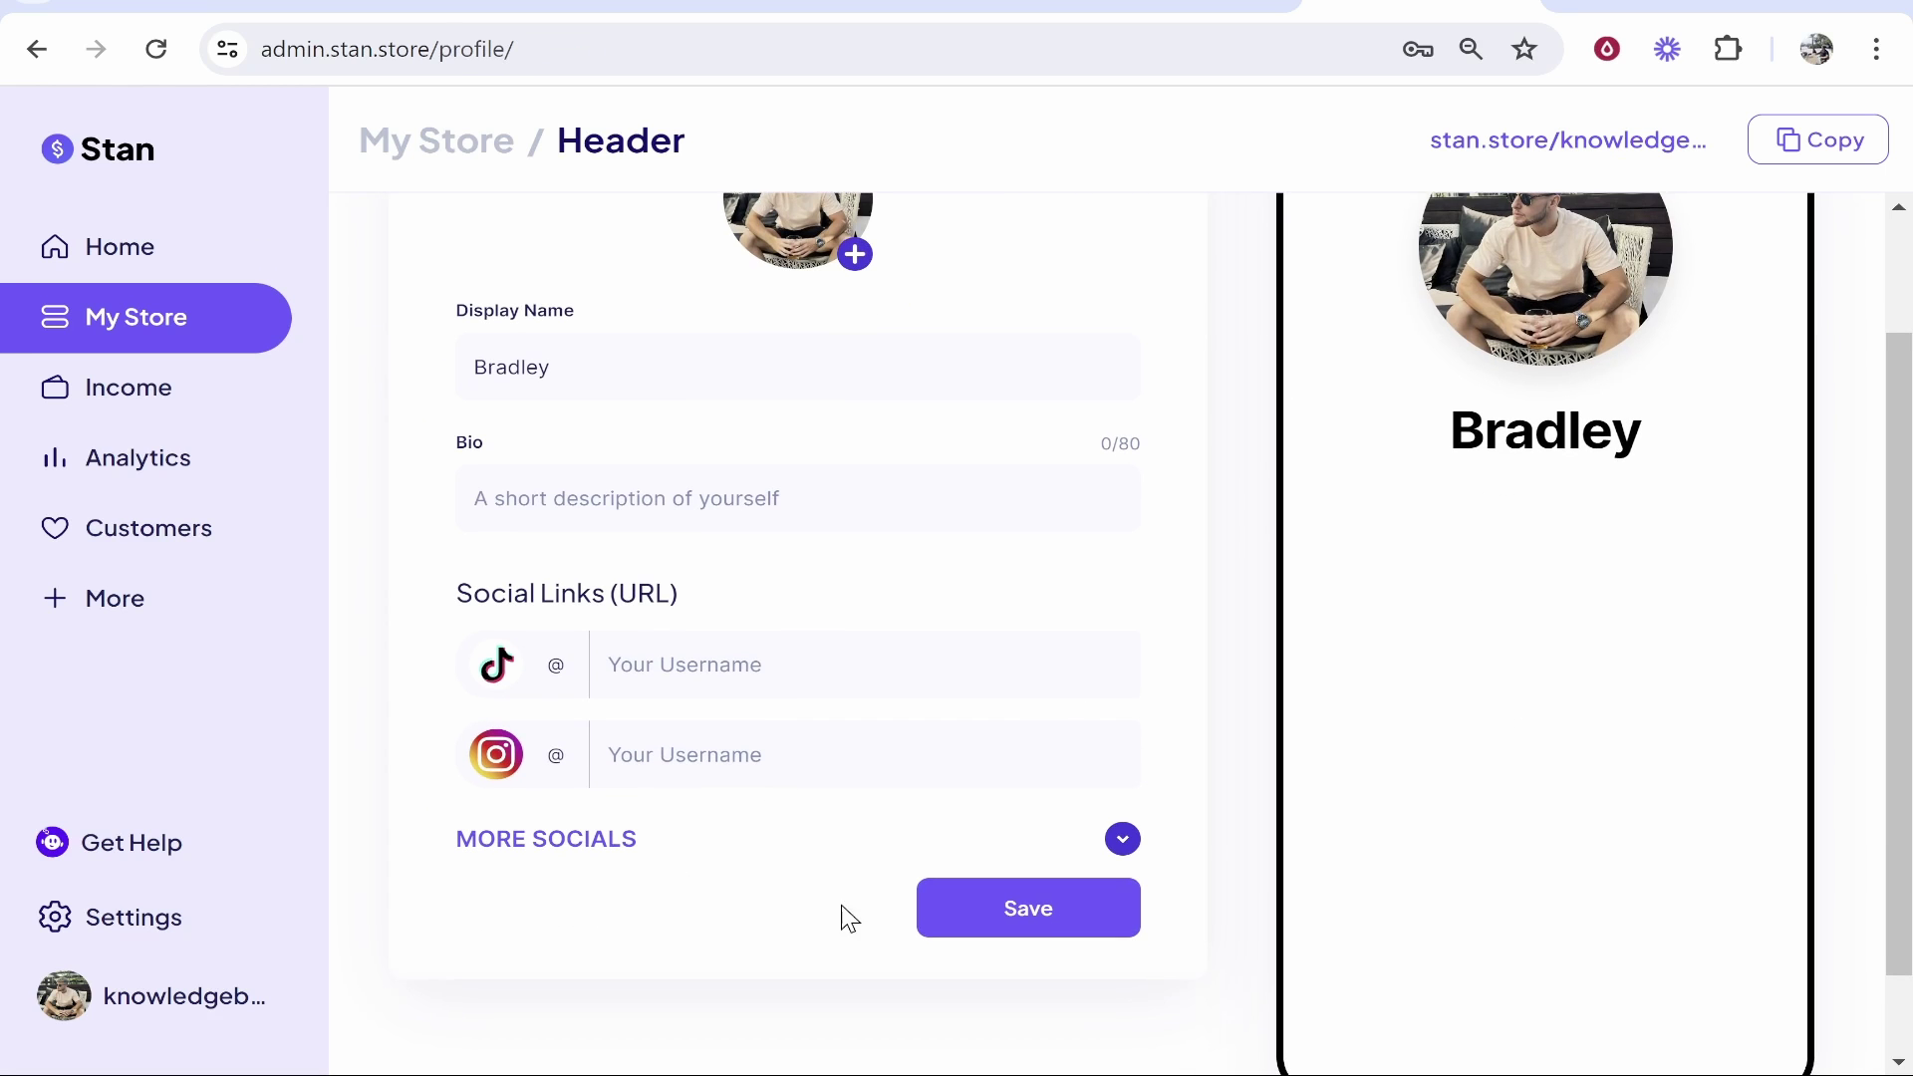
{"action": "scroll", "coordinate": [697, 508], "scroll_direction": "up", "scroll_amount": 1}
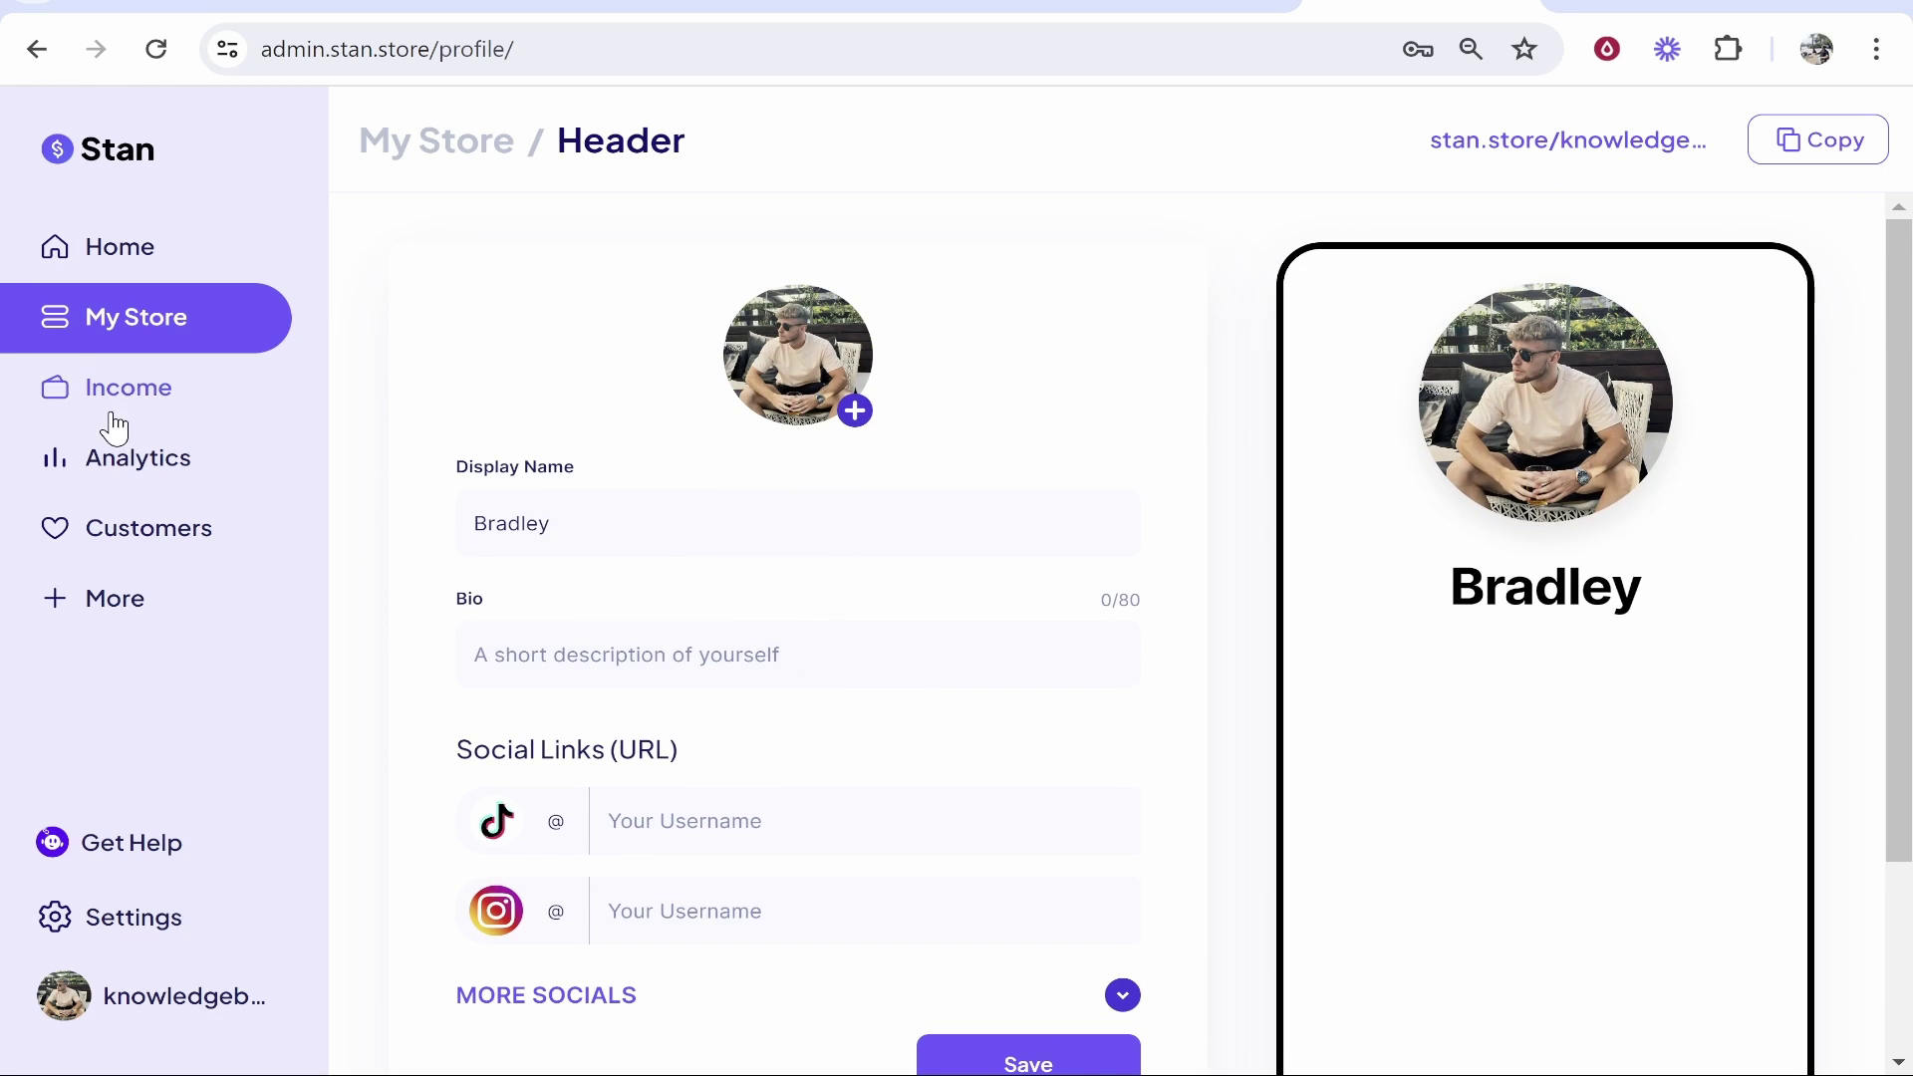
{"action": "left_click", "coordinate": [18, 59]}
- Create a new Digital Product from Landing Pages, then move over to Canva
{"action": "left_click", "coordinate": [670, 287]}
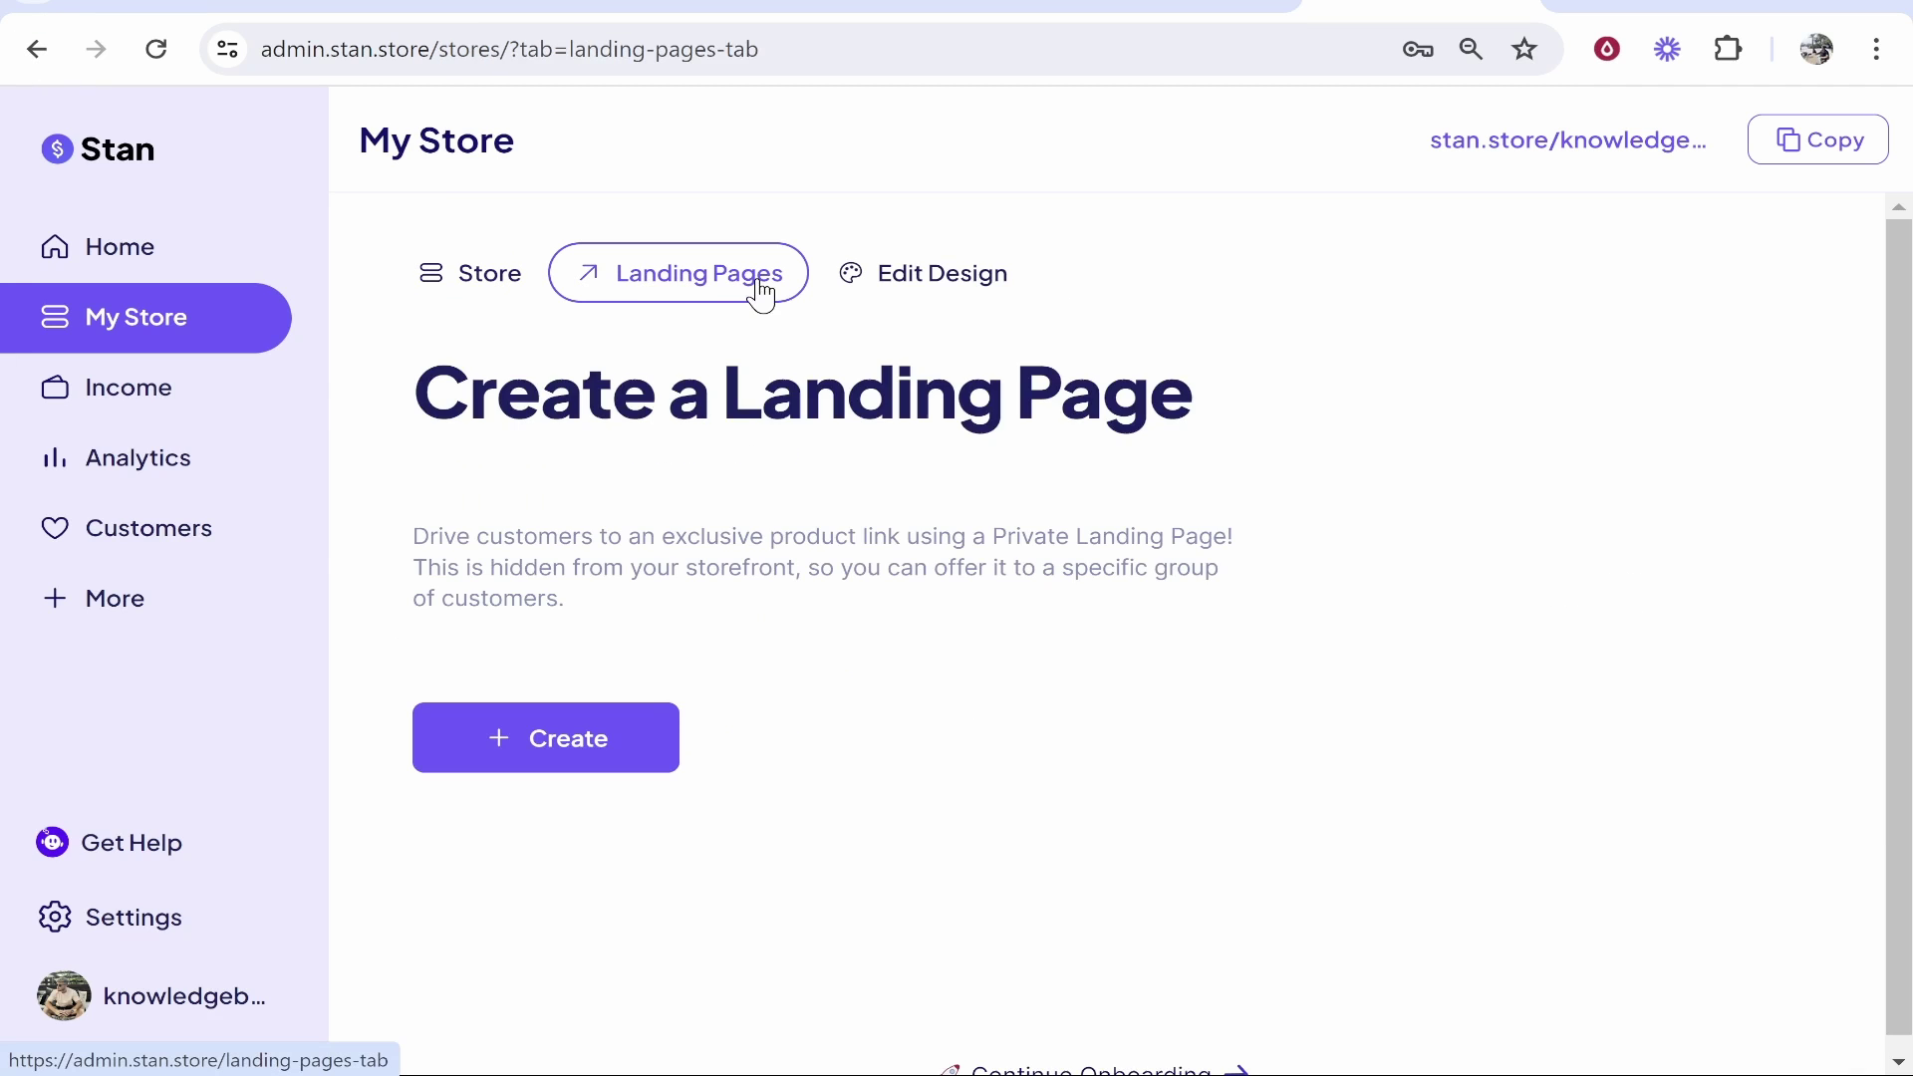
{"action": "left_click_drag", "start_coordinate": [399, 657], "coordinate": [633, 656]}
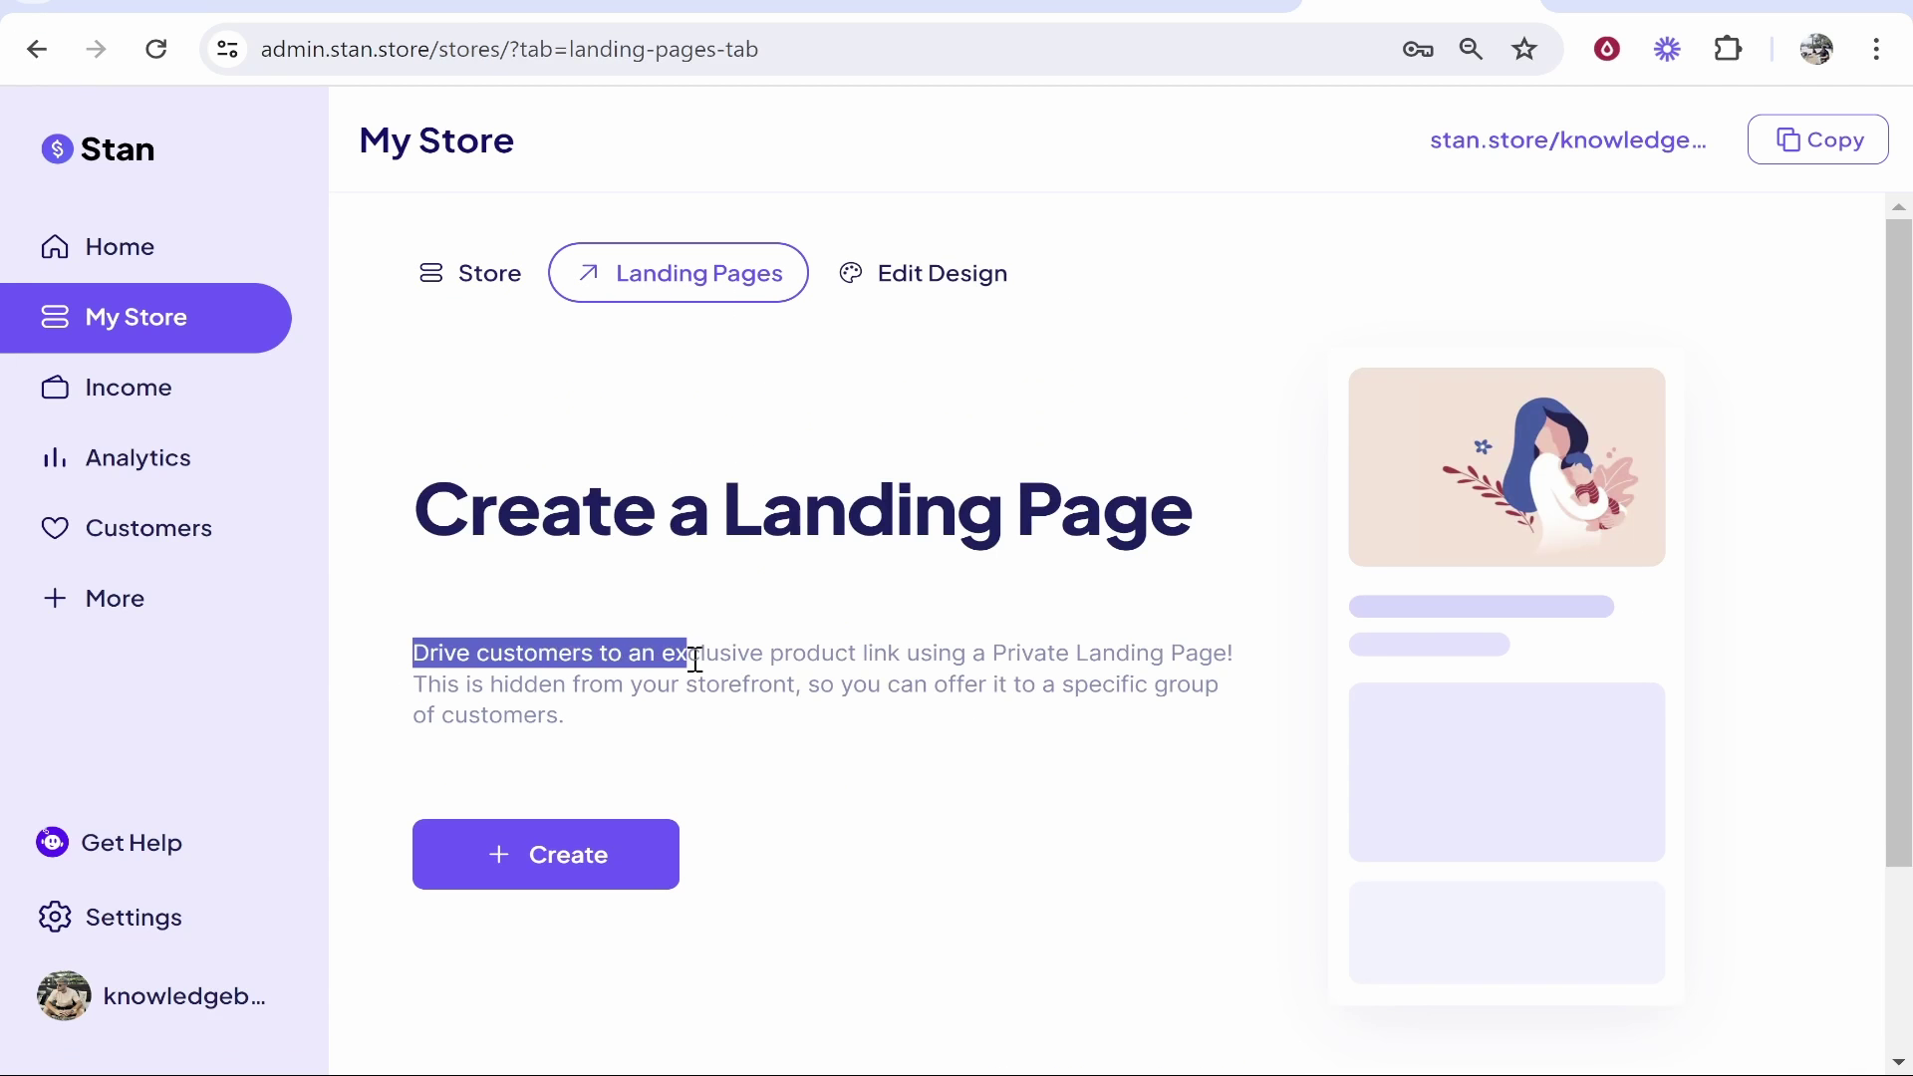
{"action": "left_click", "coordinate": [1094, 693]}
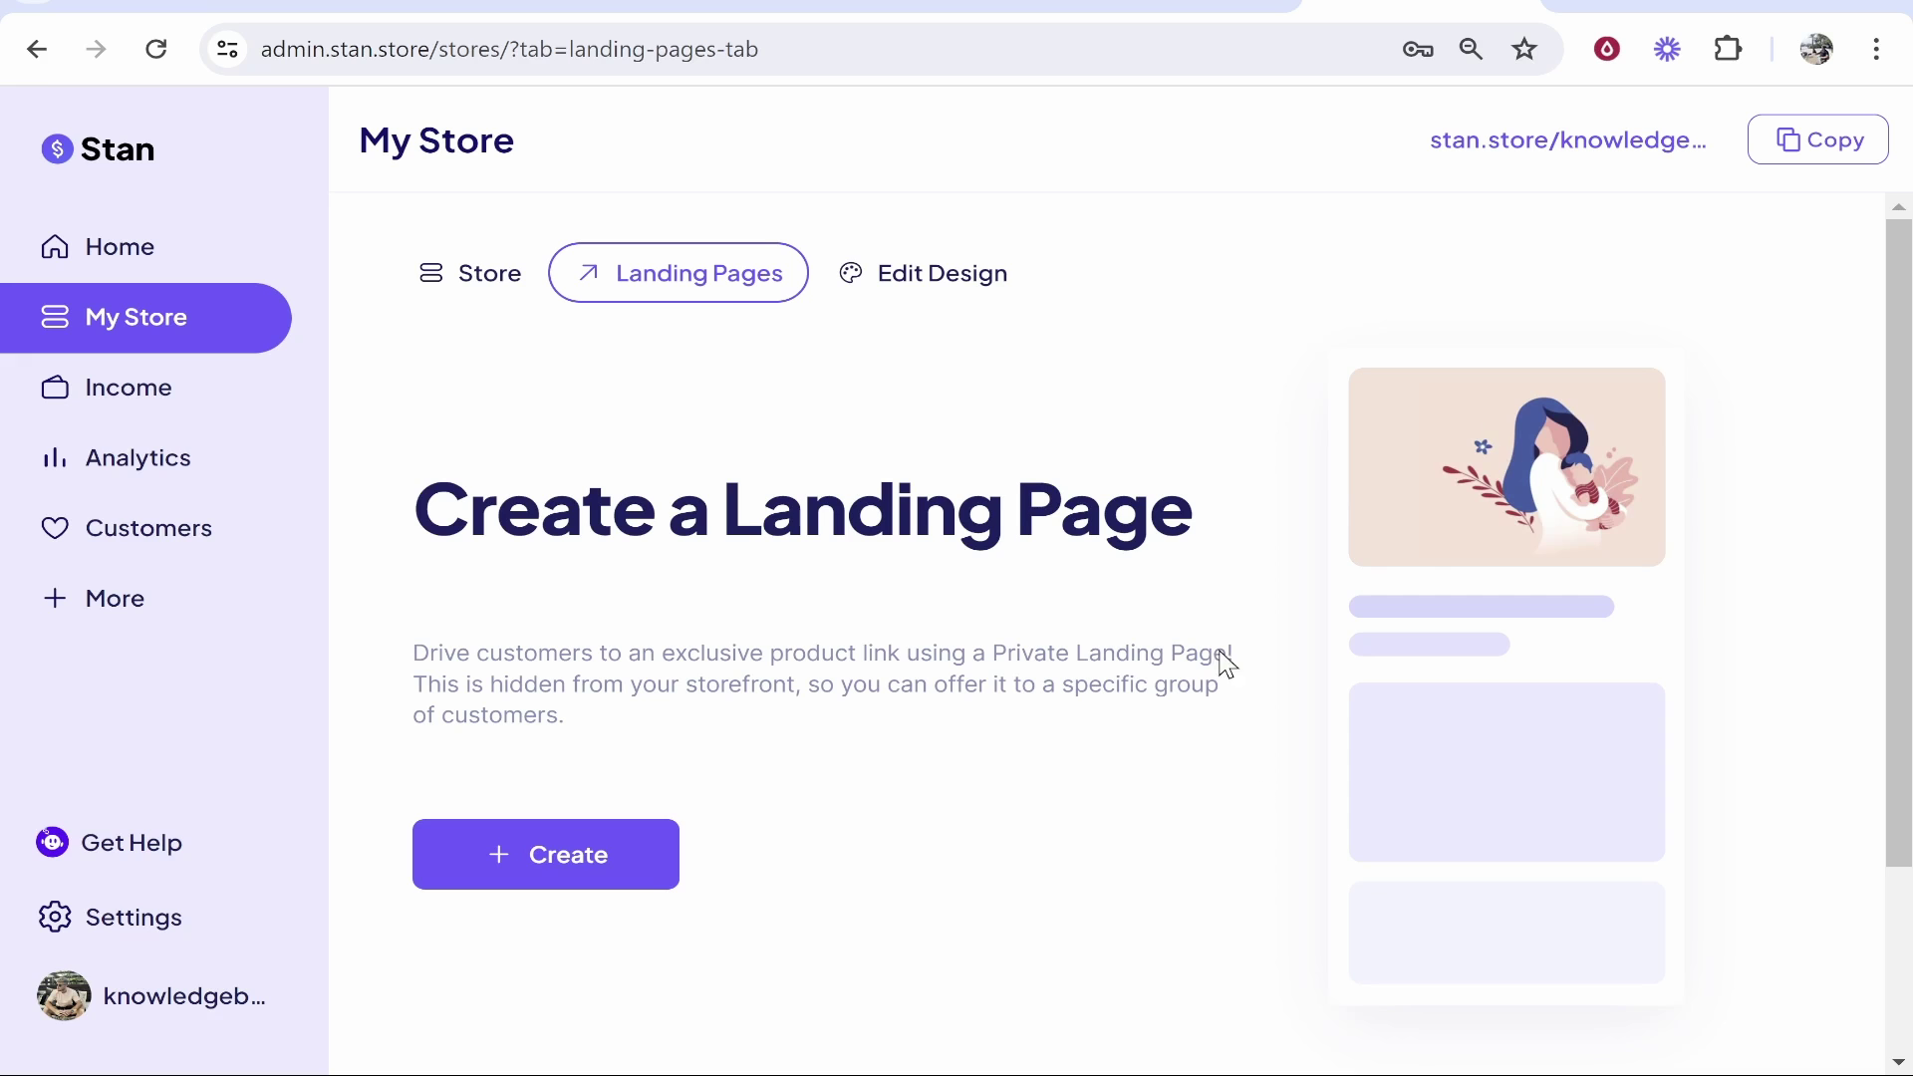
{"action": "left_click", "coordinate": [508, 865]}
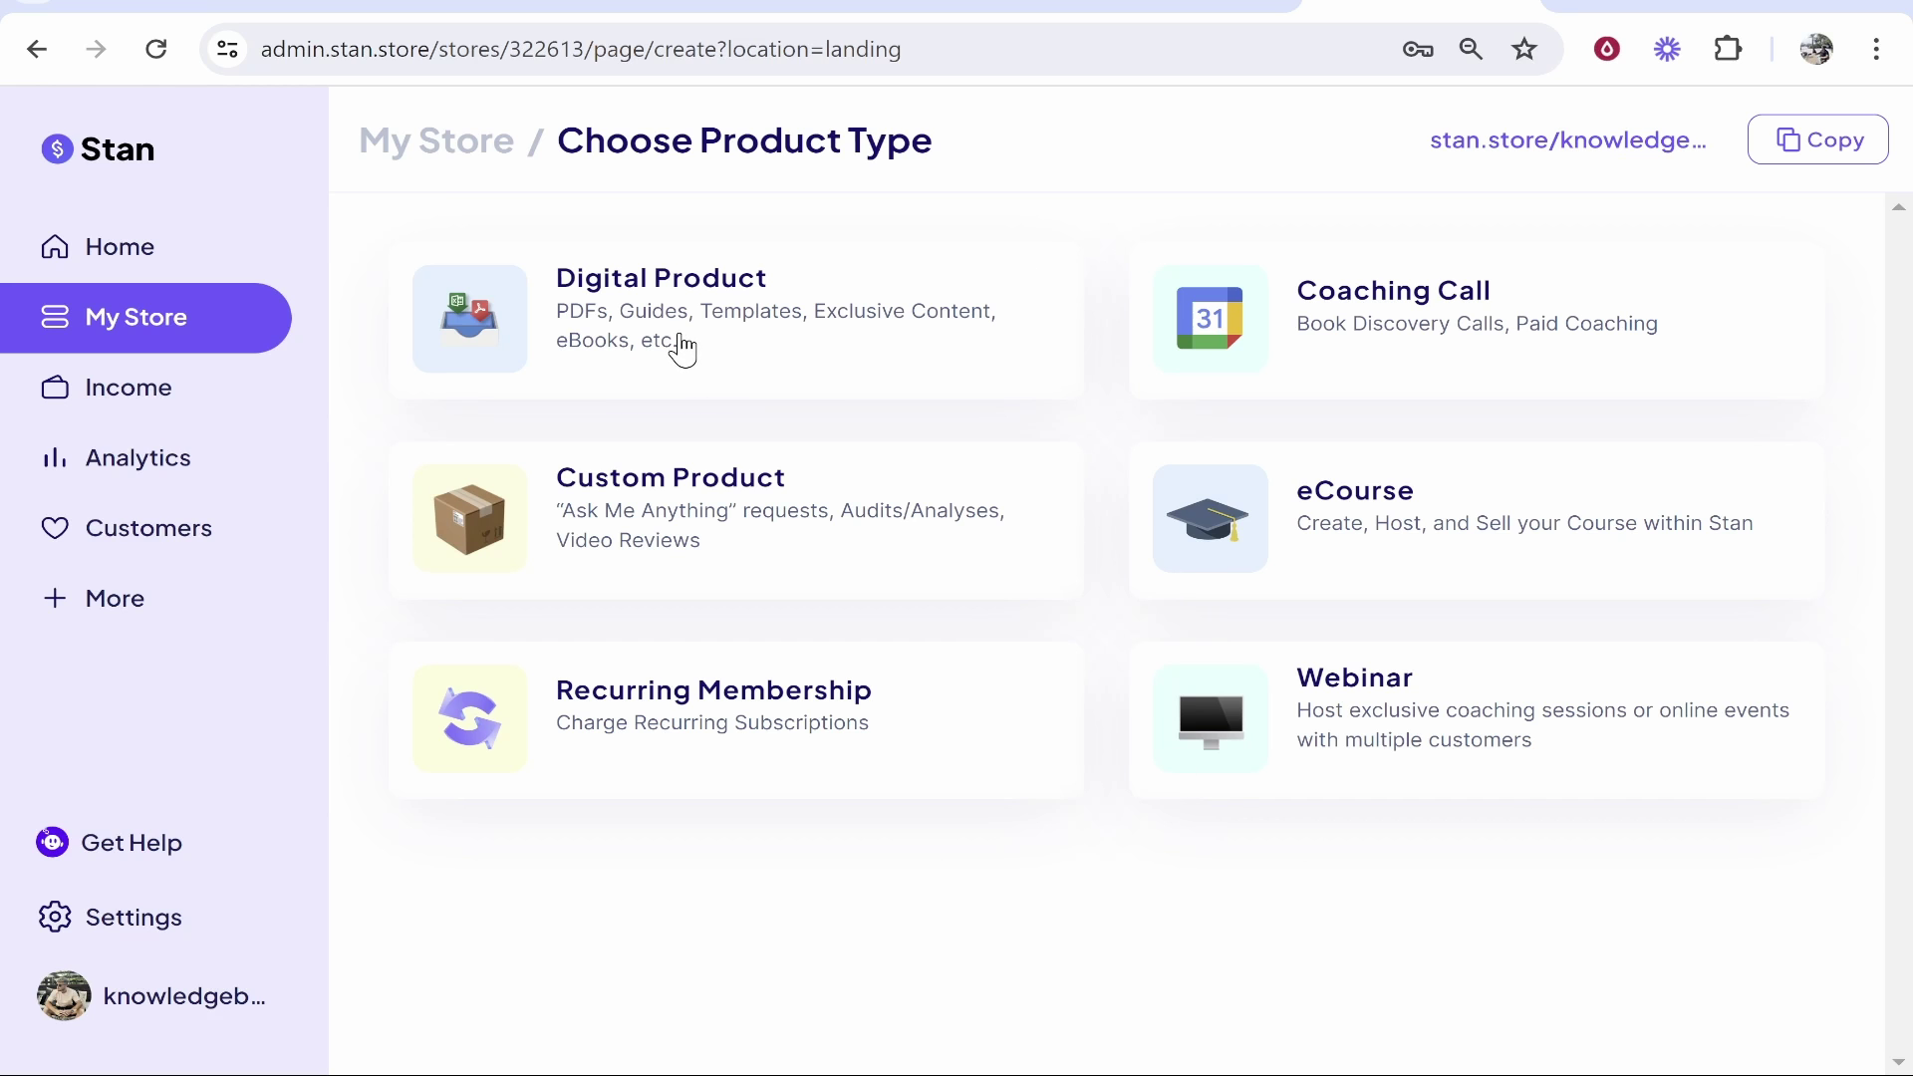
{"action": "left_click", "coordinate": [756, 329]}
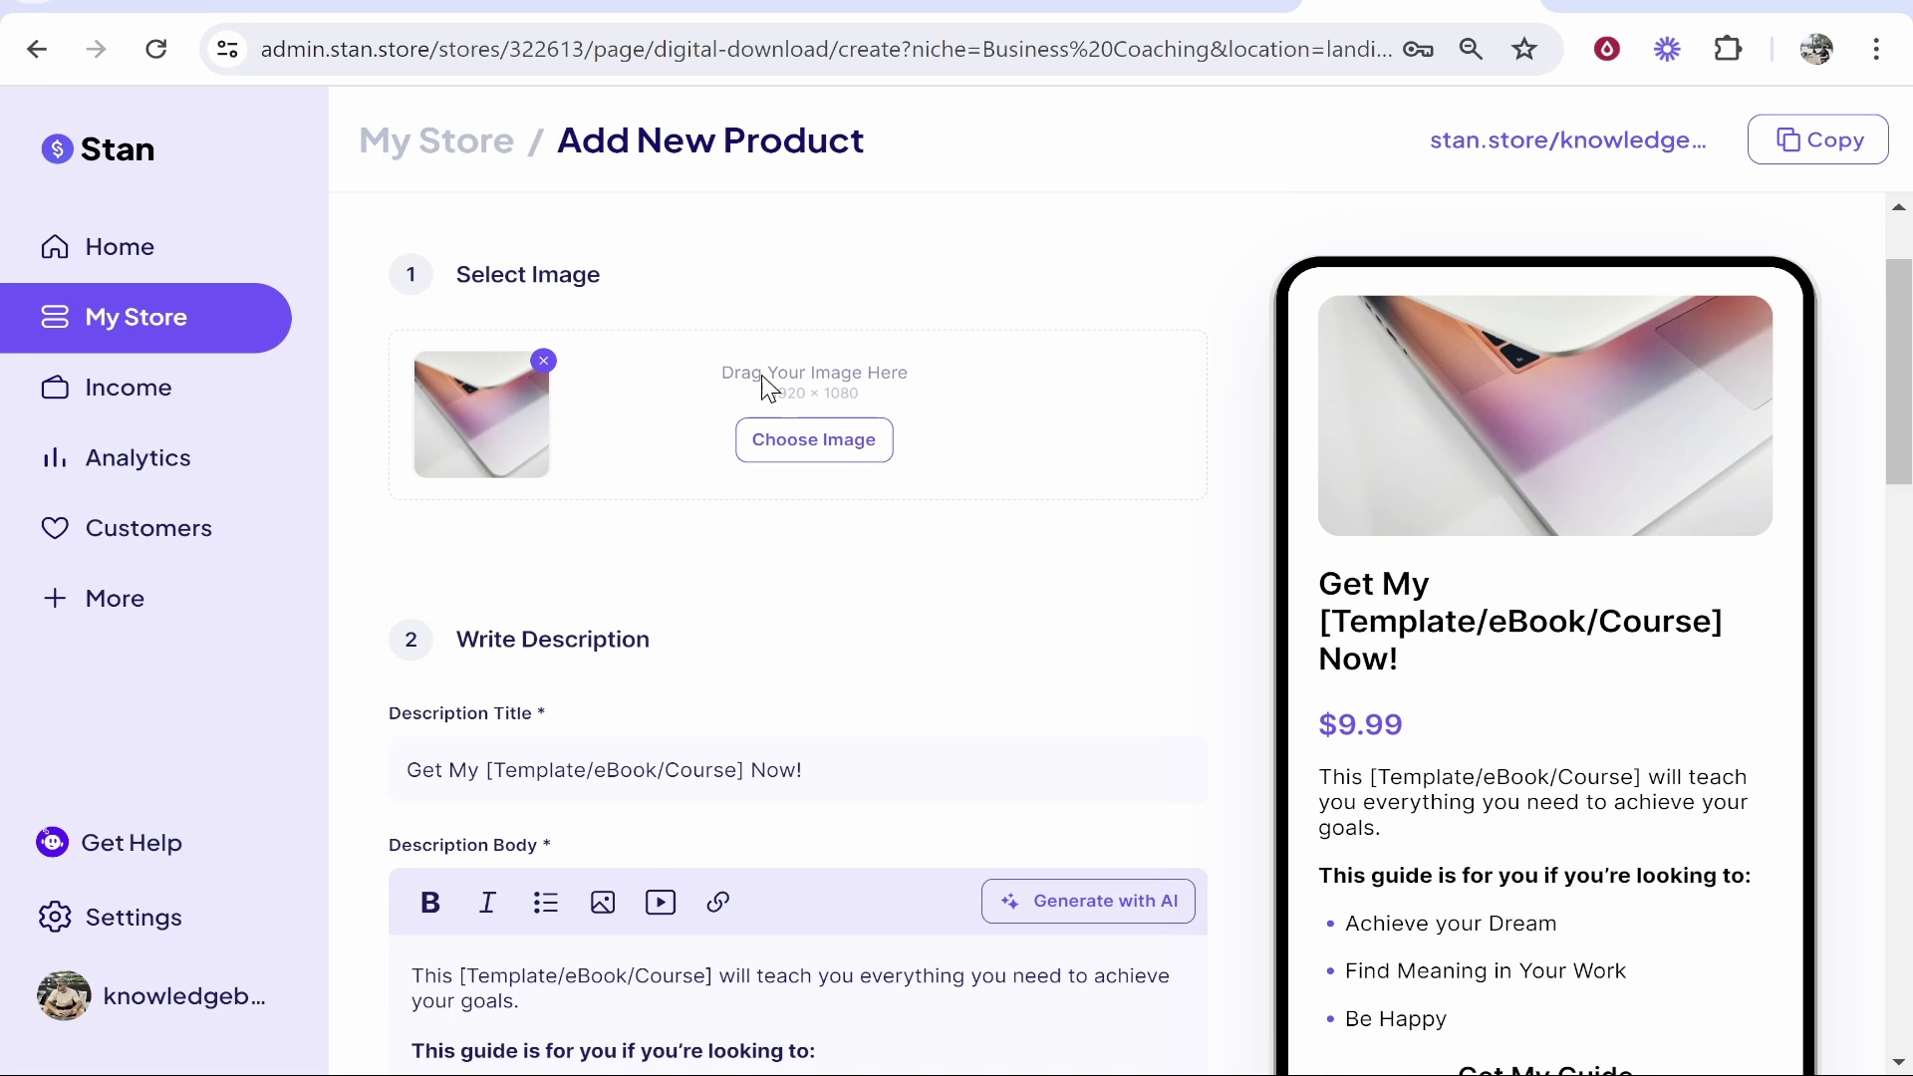
{"action": "key", "text": "ctrl+Tab"}
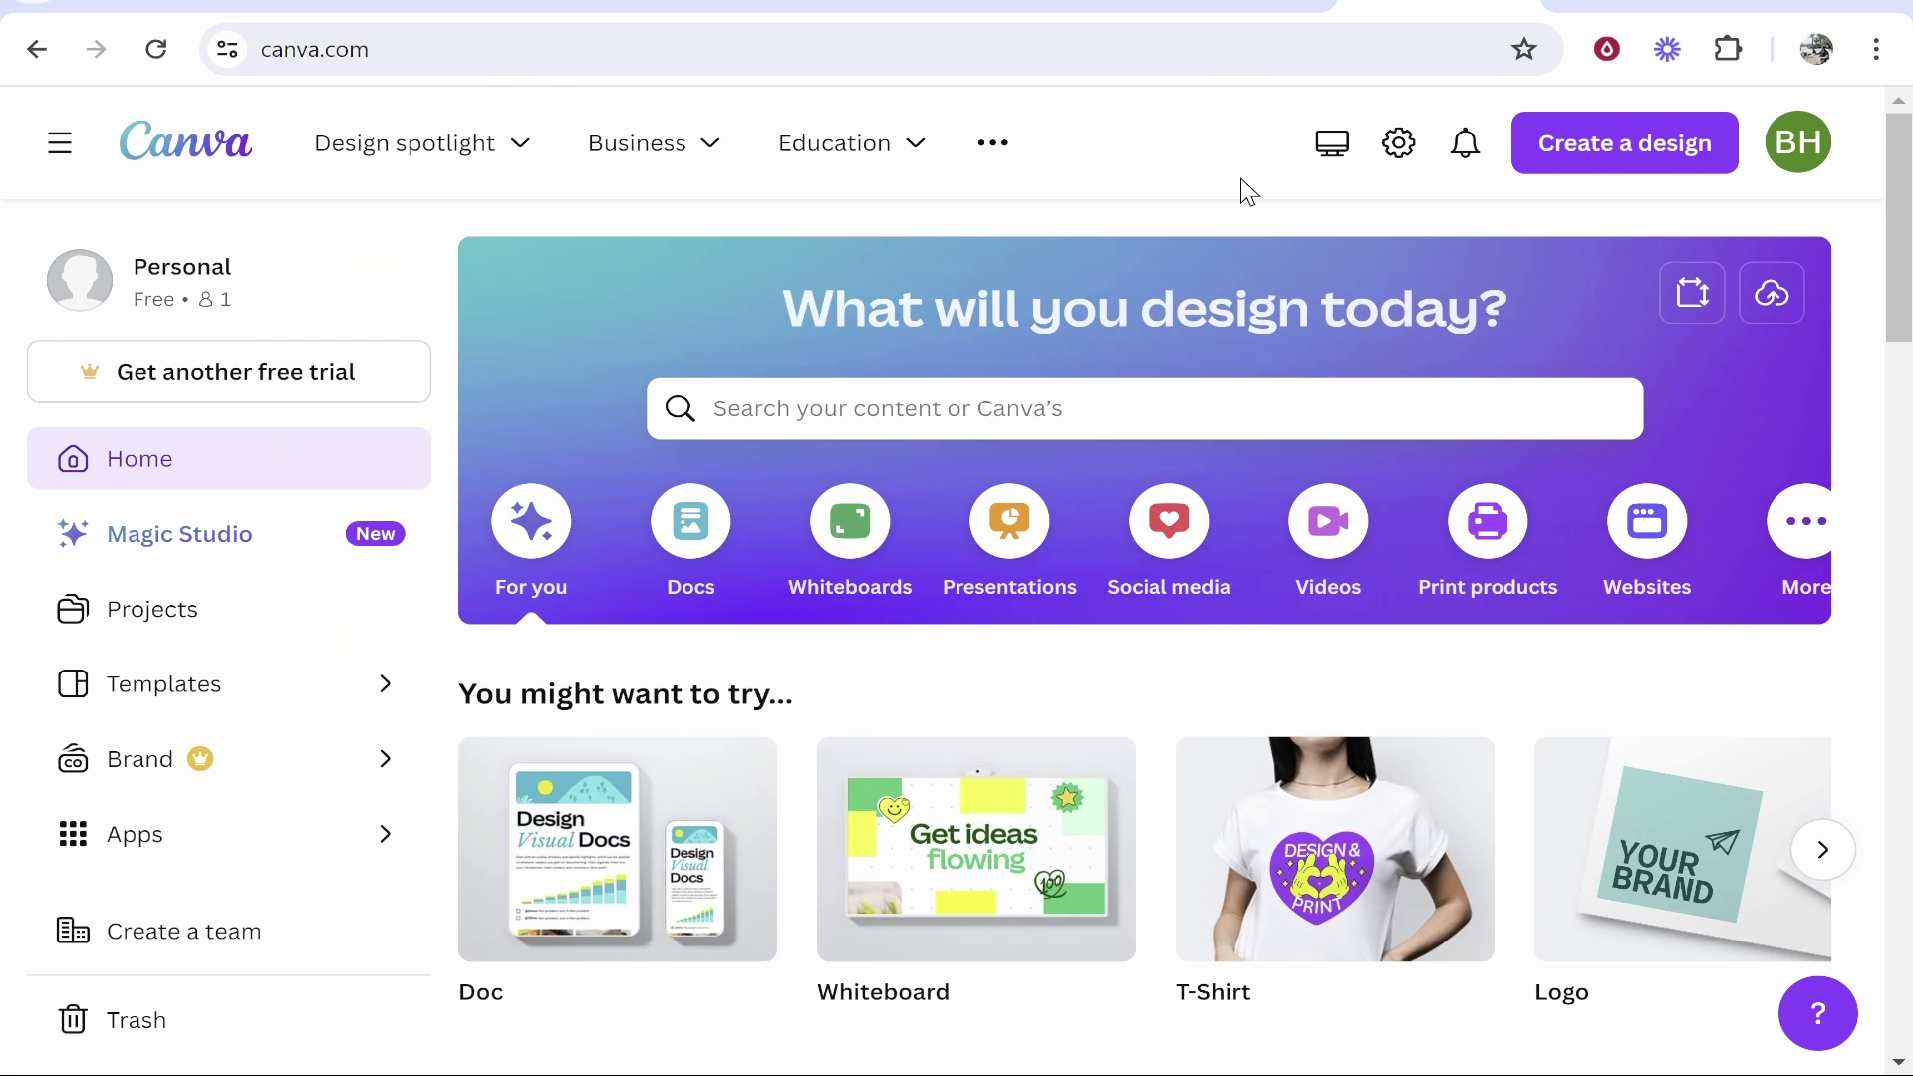
- Create a blank Canva design with custom size 1920 × 1080
{"action": "left_click", "coordinate": [1610, 157]}
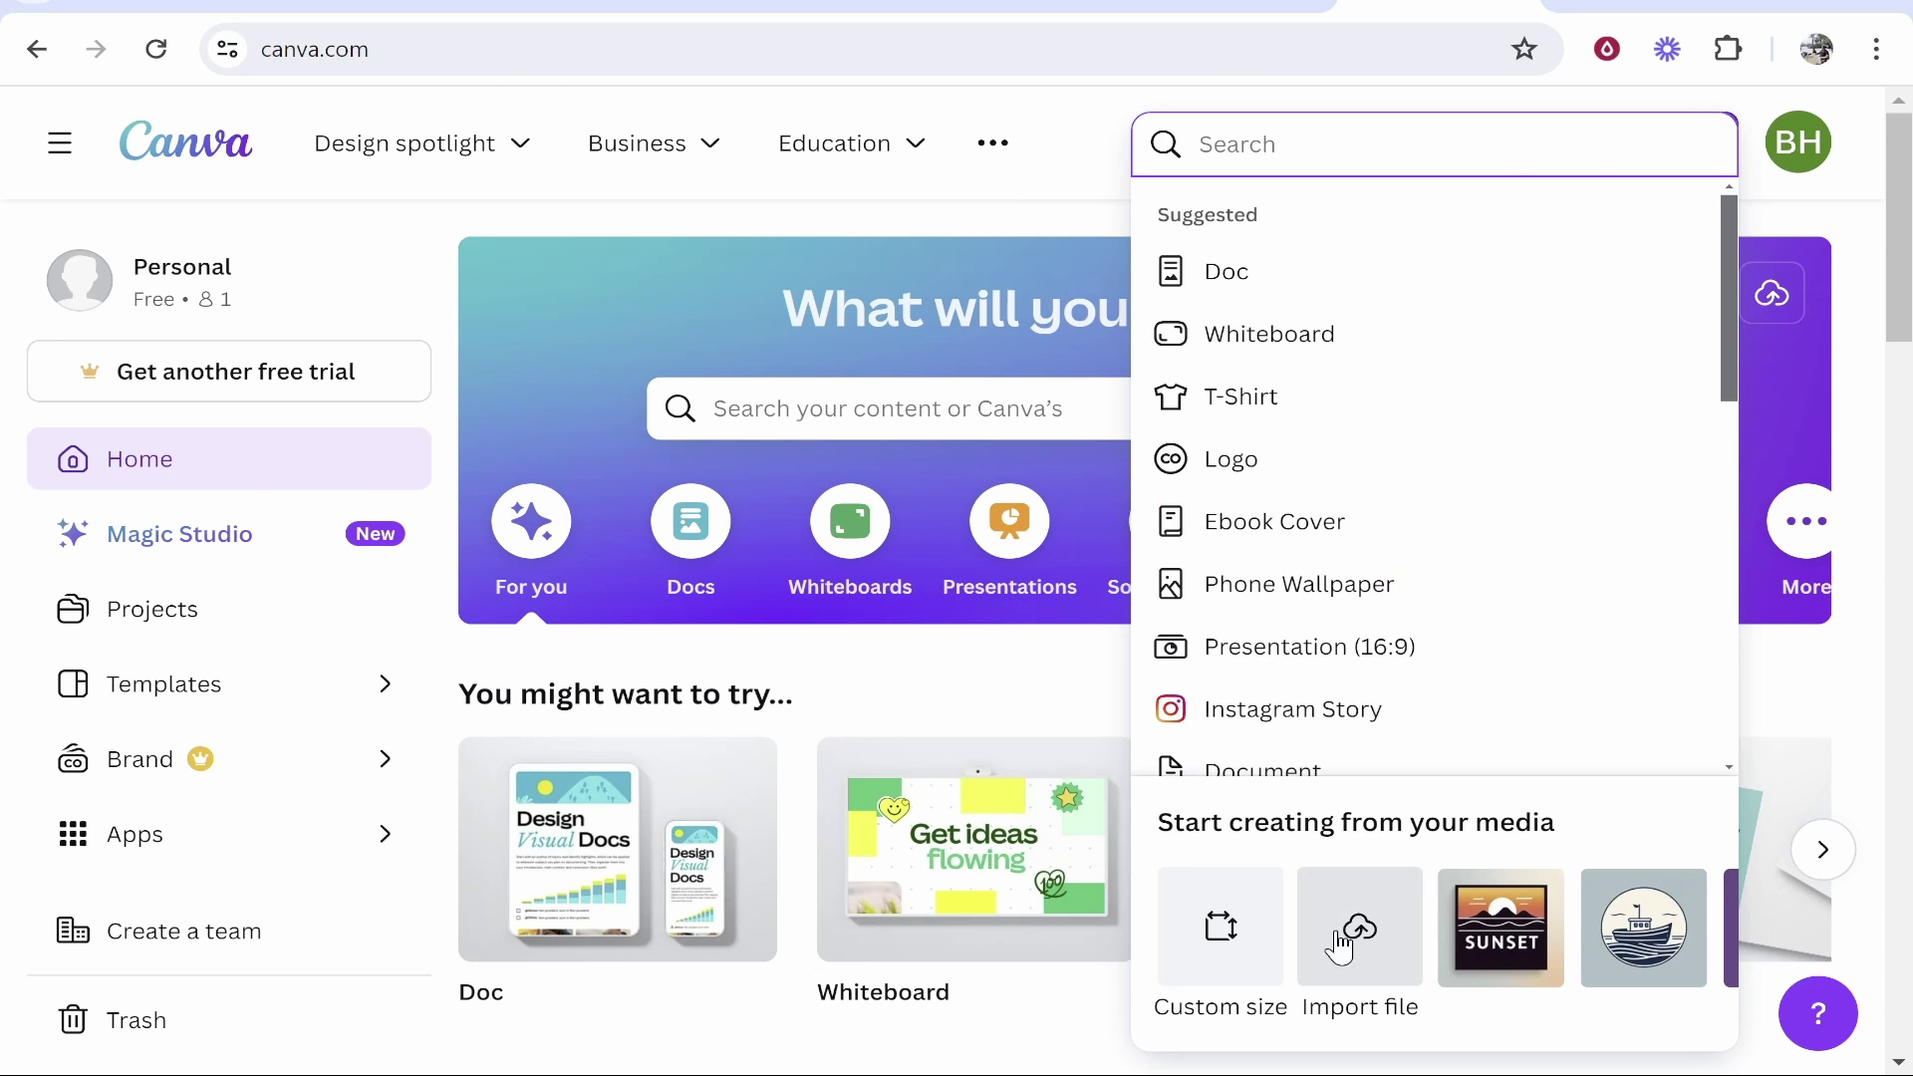
{"action": "left_click", "coordinate": [1219, 928]}
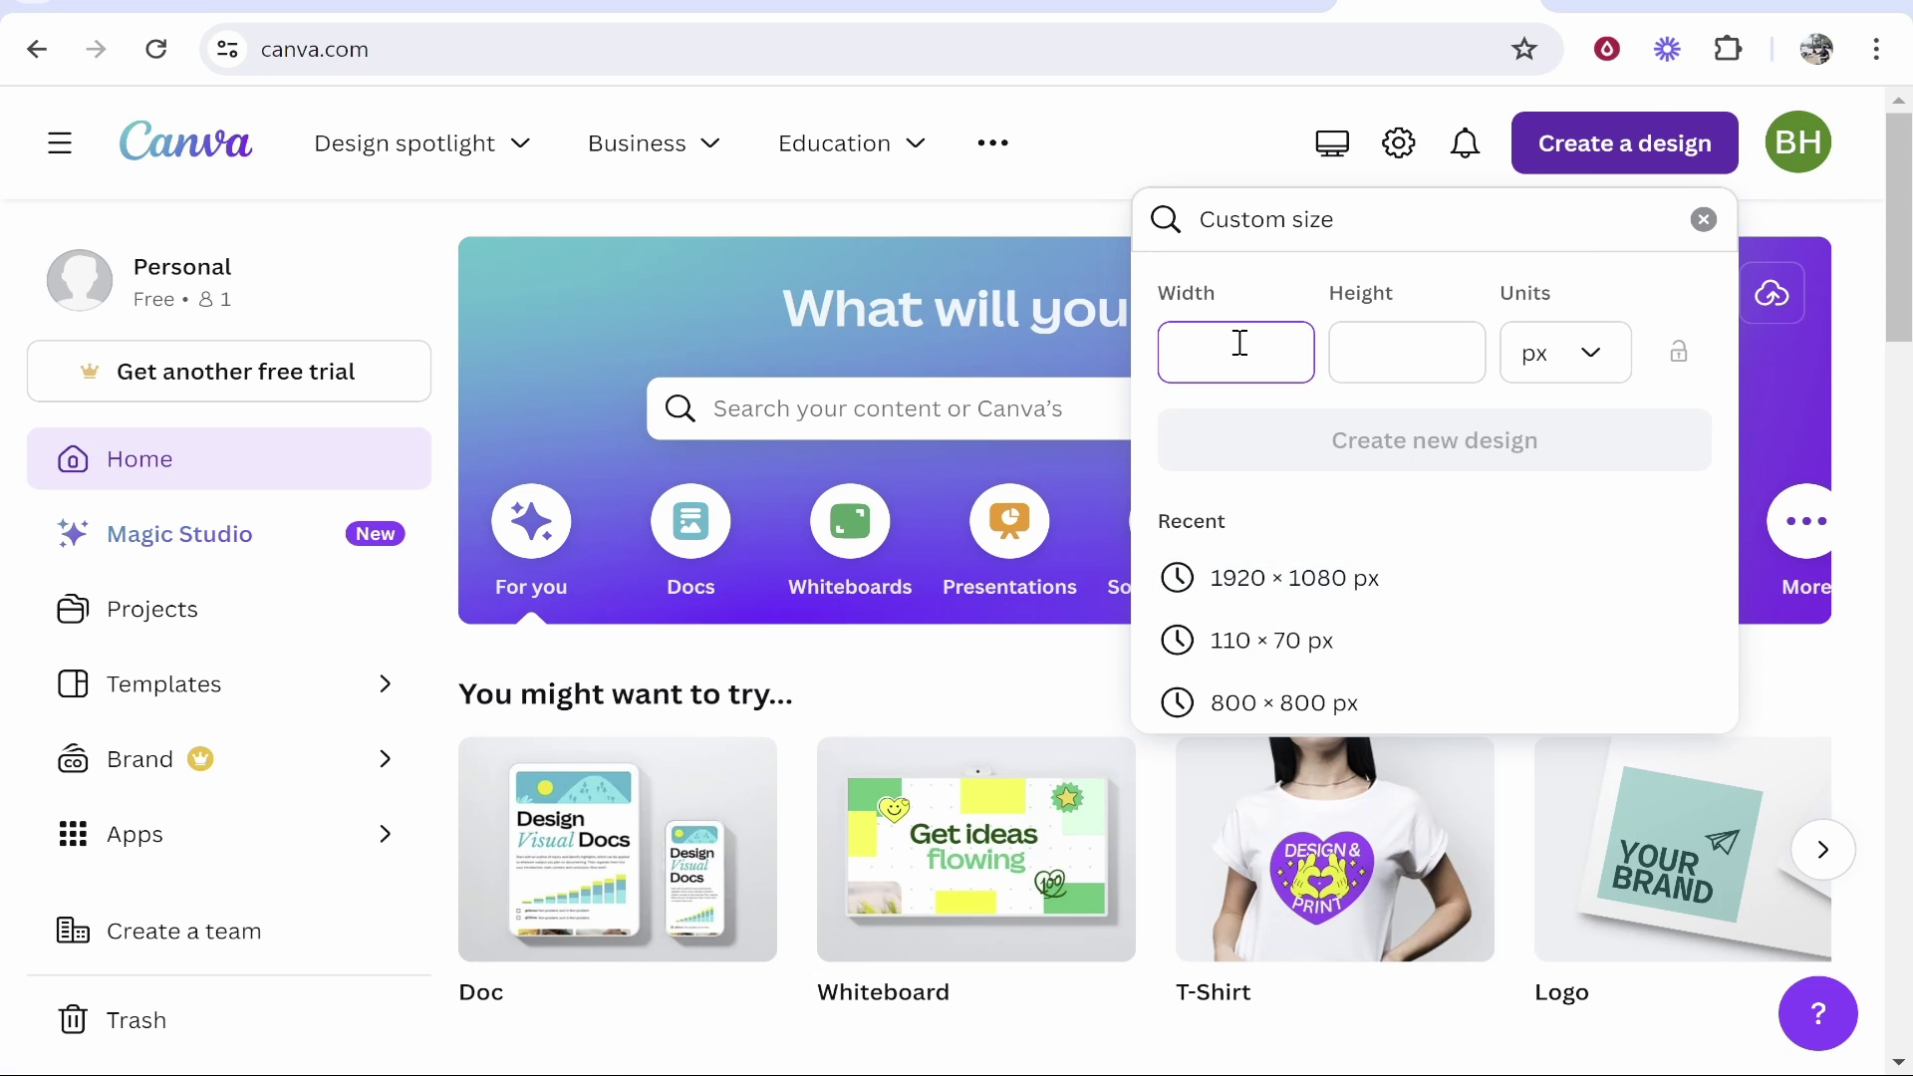
{"action": "type", "text": "1920"}
{"action": "key", "text": "Tab"}
{"action": "type", "text": "108"}
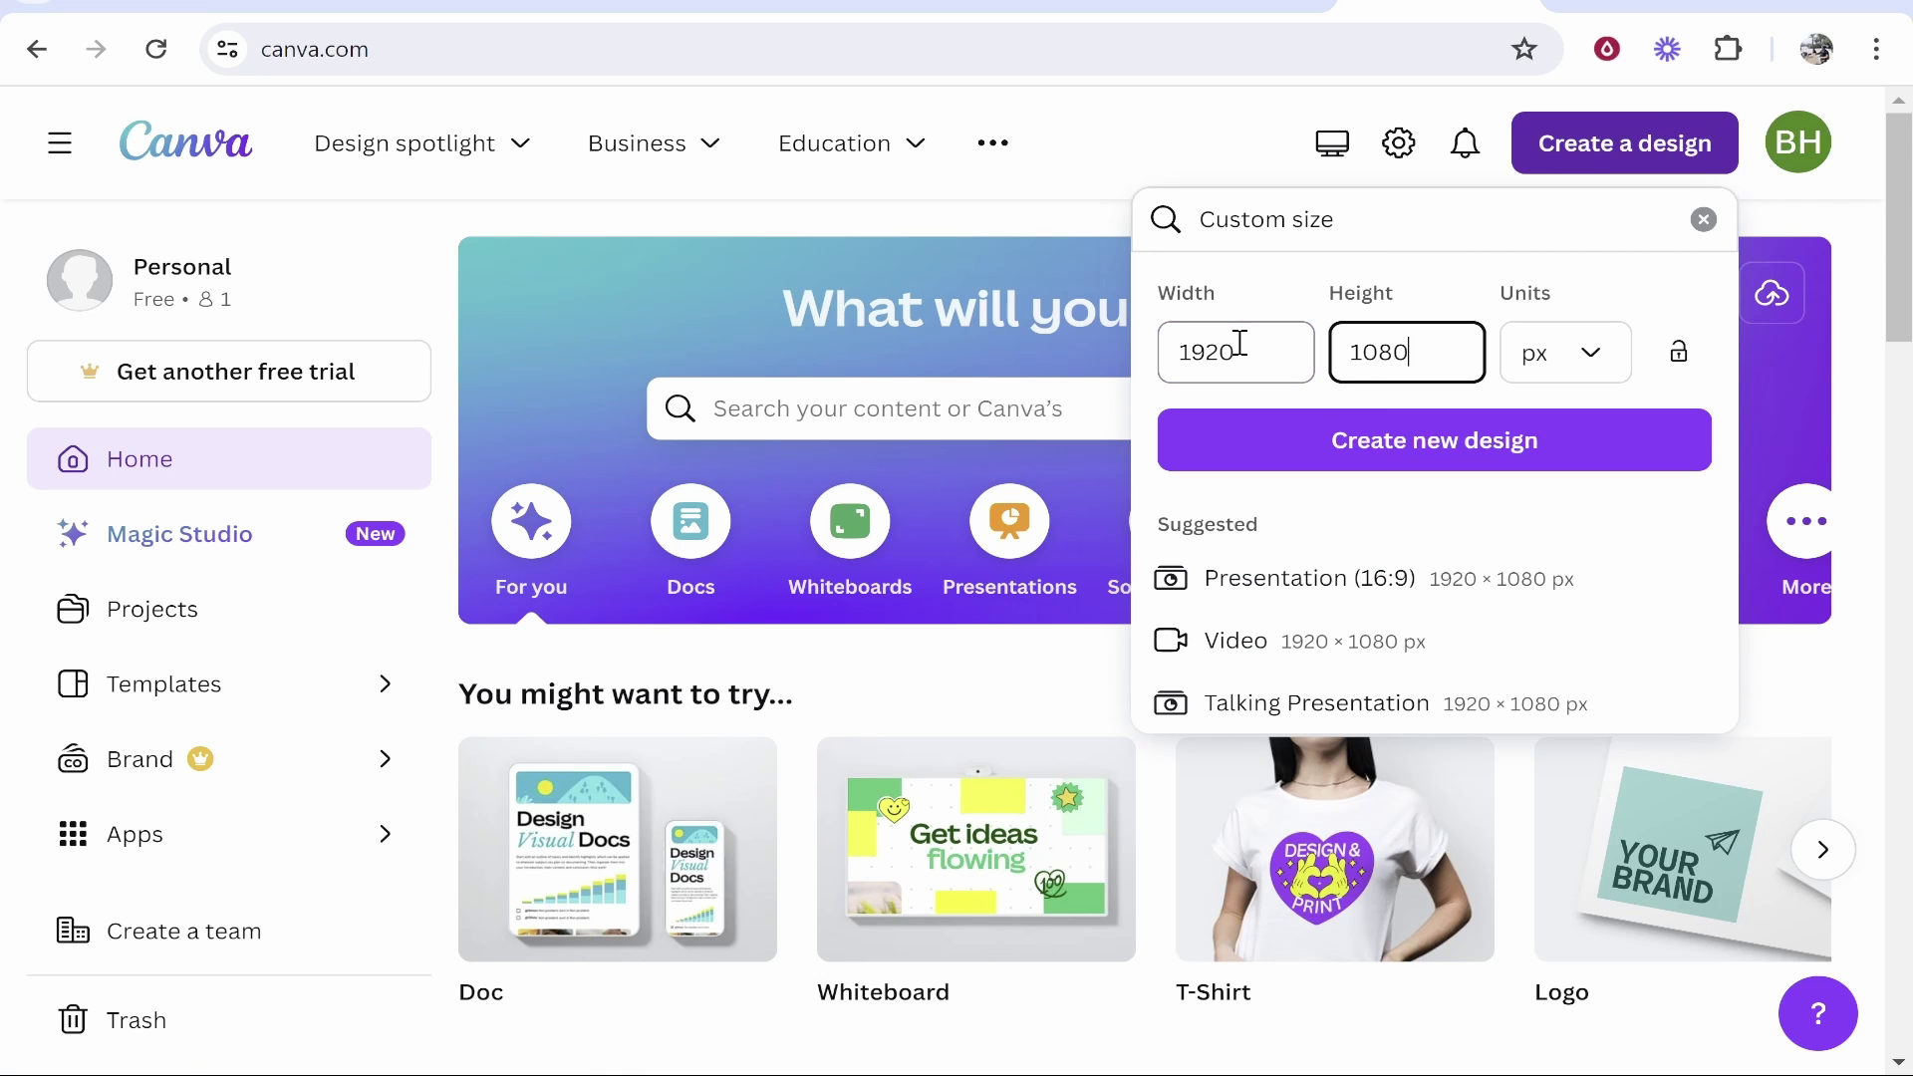
{"action": "left_click", "coordinate": [1398, 436]}
- Search templates for 'digital product' and apply the 'Let's get digital.' template
{"action": "scroll", "coordinate": [592, 647], "scroll_direction": "down", "scroll_amount": 2}
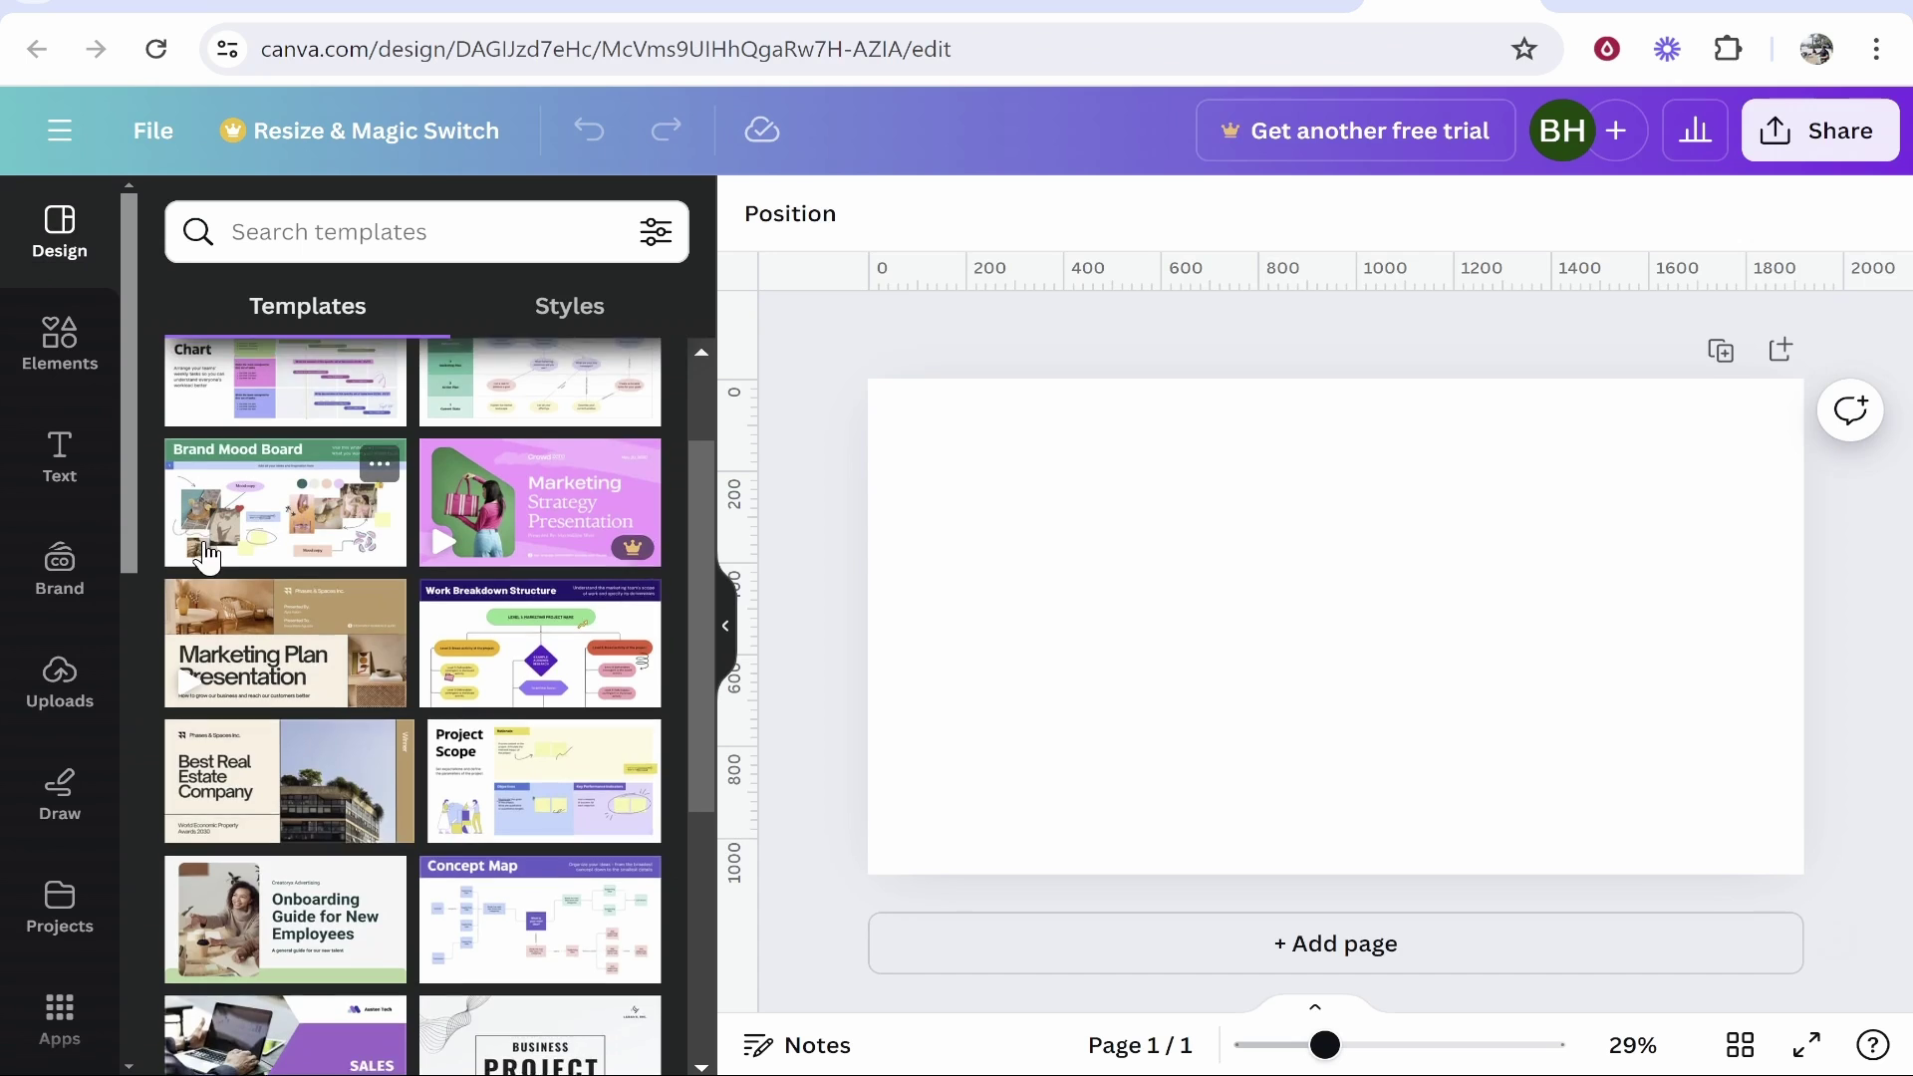
{"action": "scroll", "coordinate": [478, 468], "scroll_direction": "up", "scroll_amount": 2}
{"action": "left_click", "coordinate": [391, 233]}
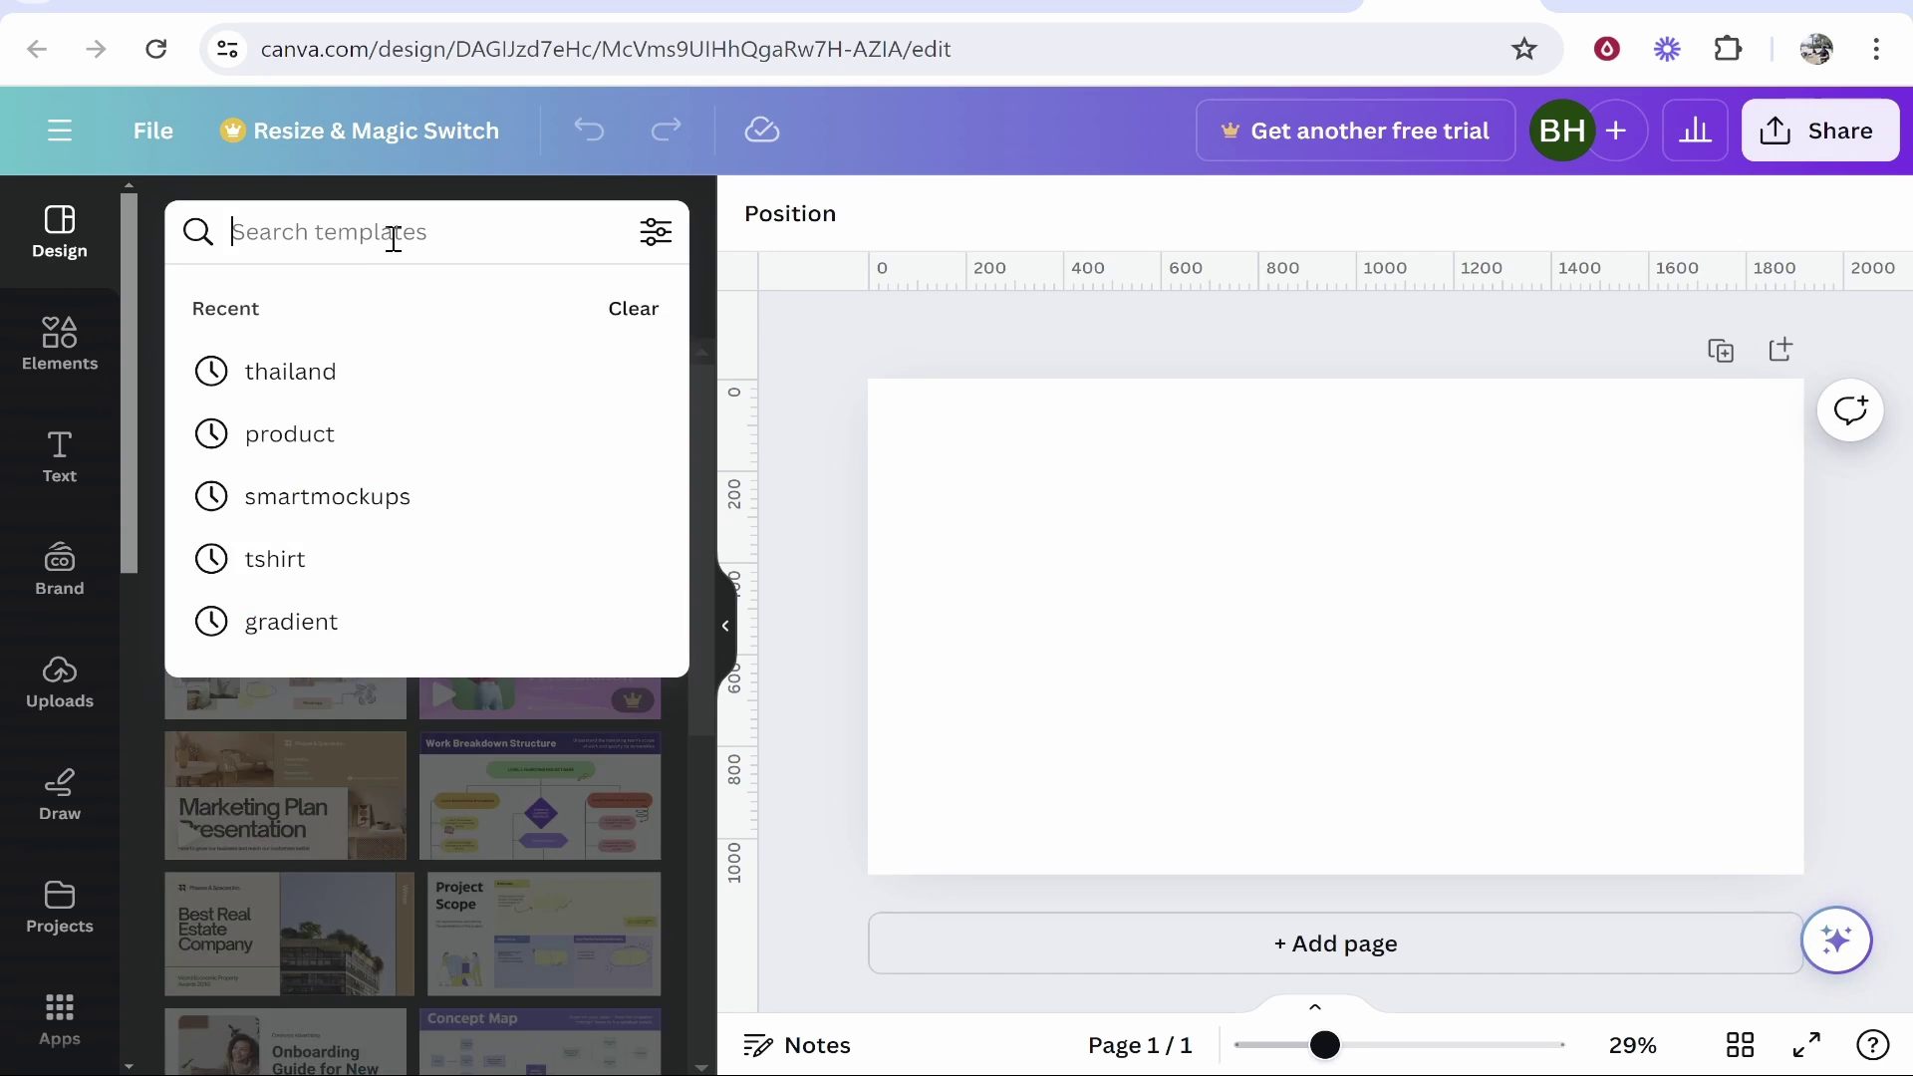
{"action": "type", "text": "digital product"}
{"action": "key", "text": "Return"}
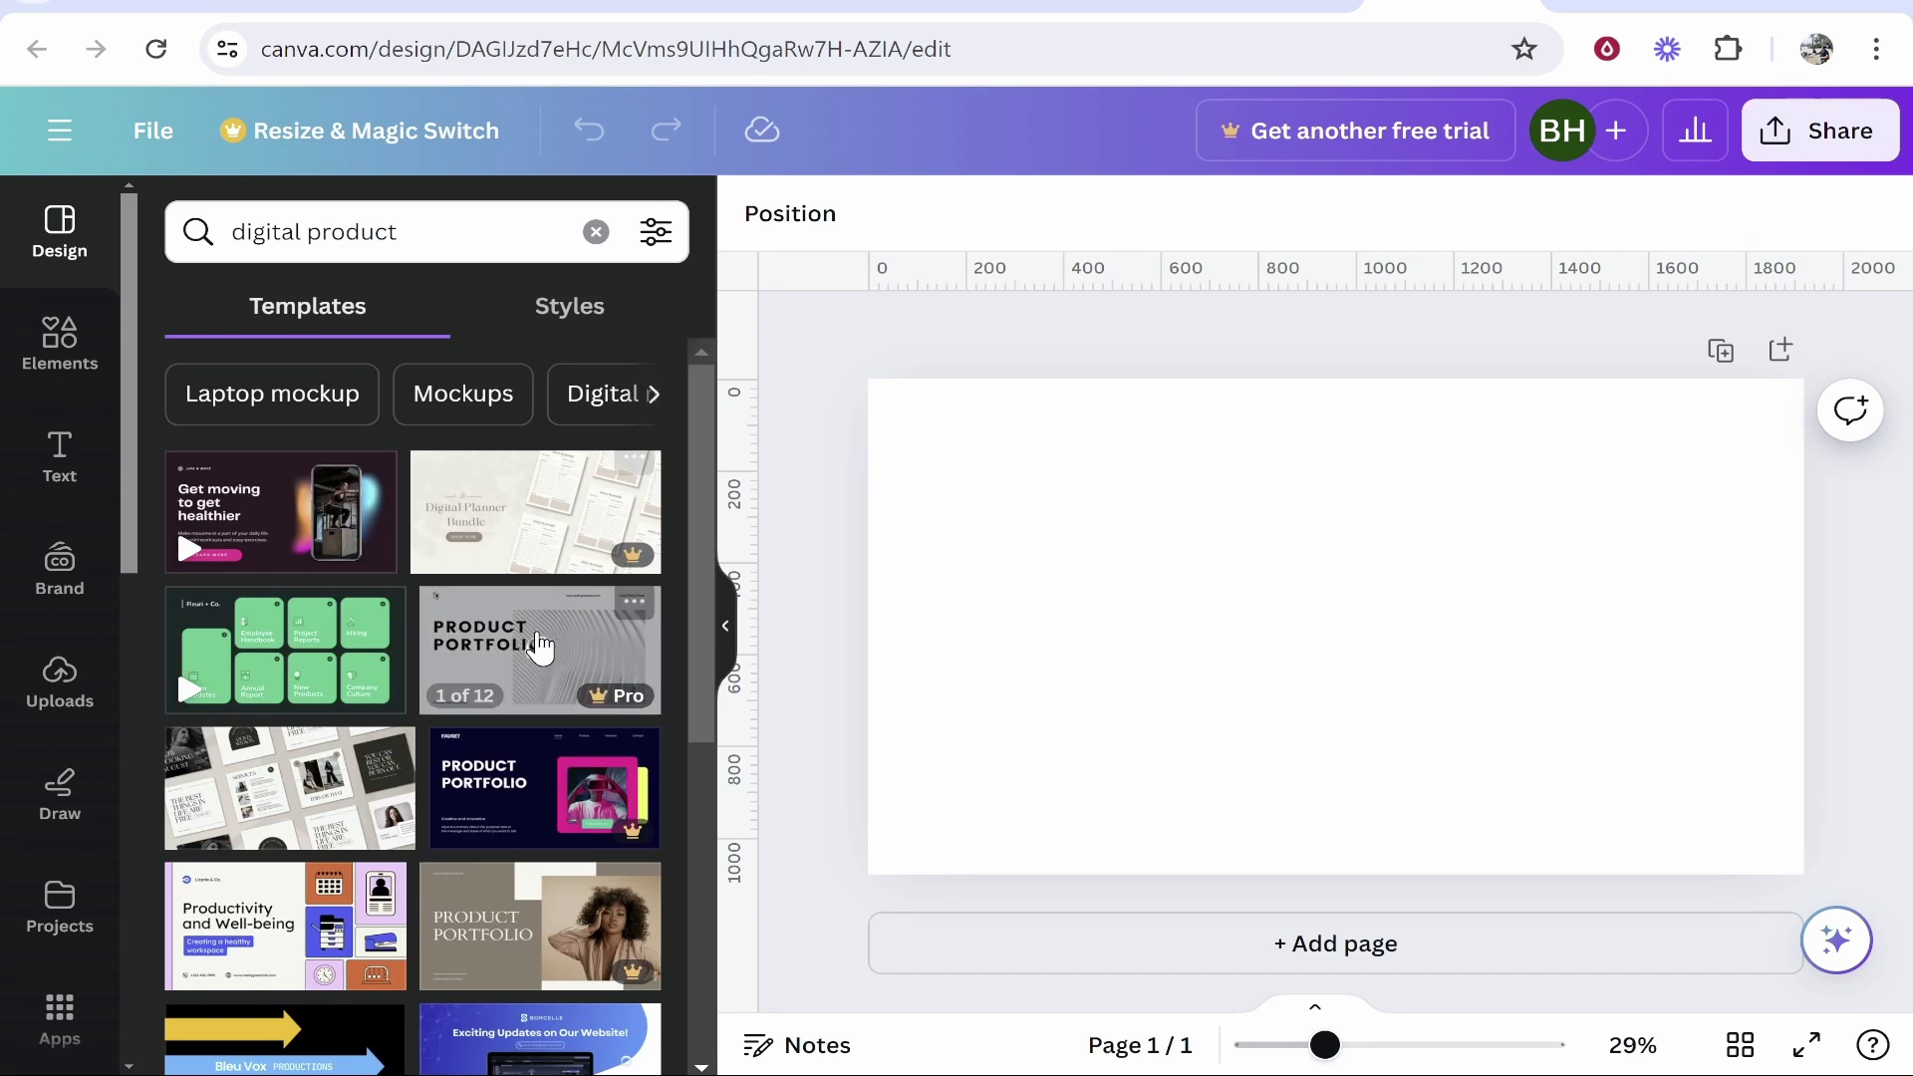
{"action": "scroll", "coordinate": [271, 577], "scroll_direction": "down", "scroll_amount": 3}
{"action": "scroll", "coordinate": [269, 576], "scroll_direction": "down", "scroll_amount": 3}
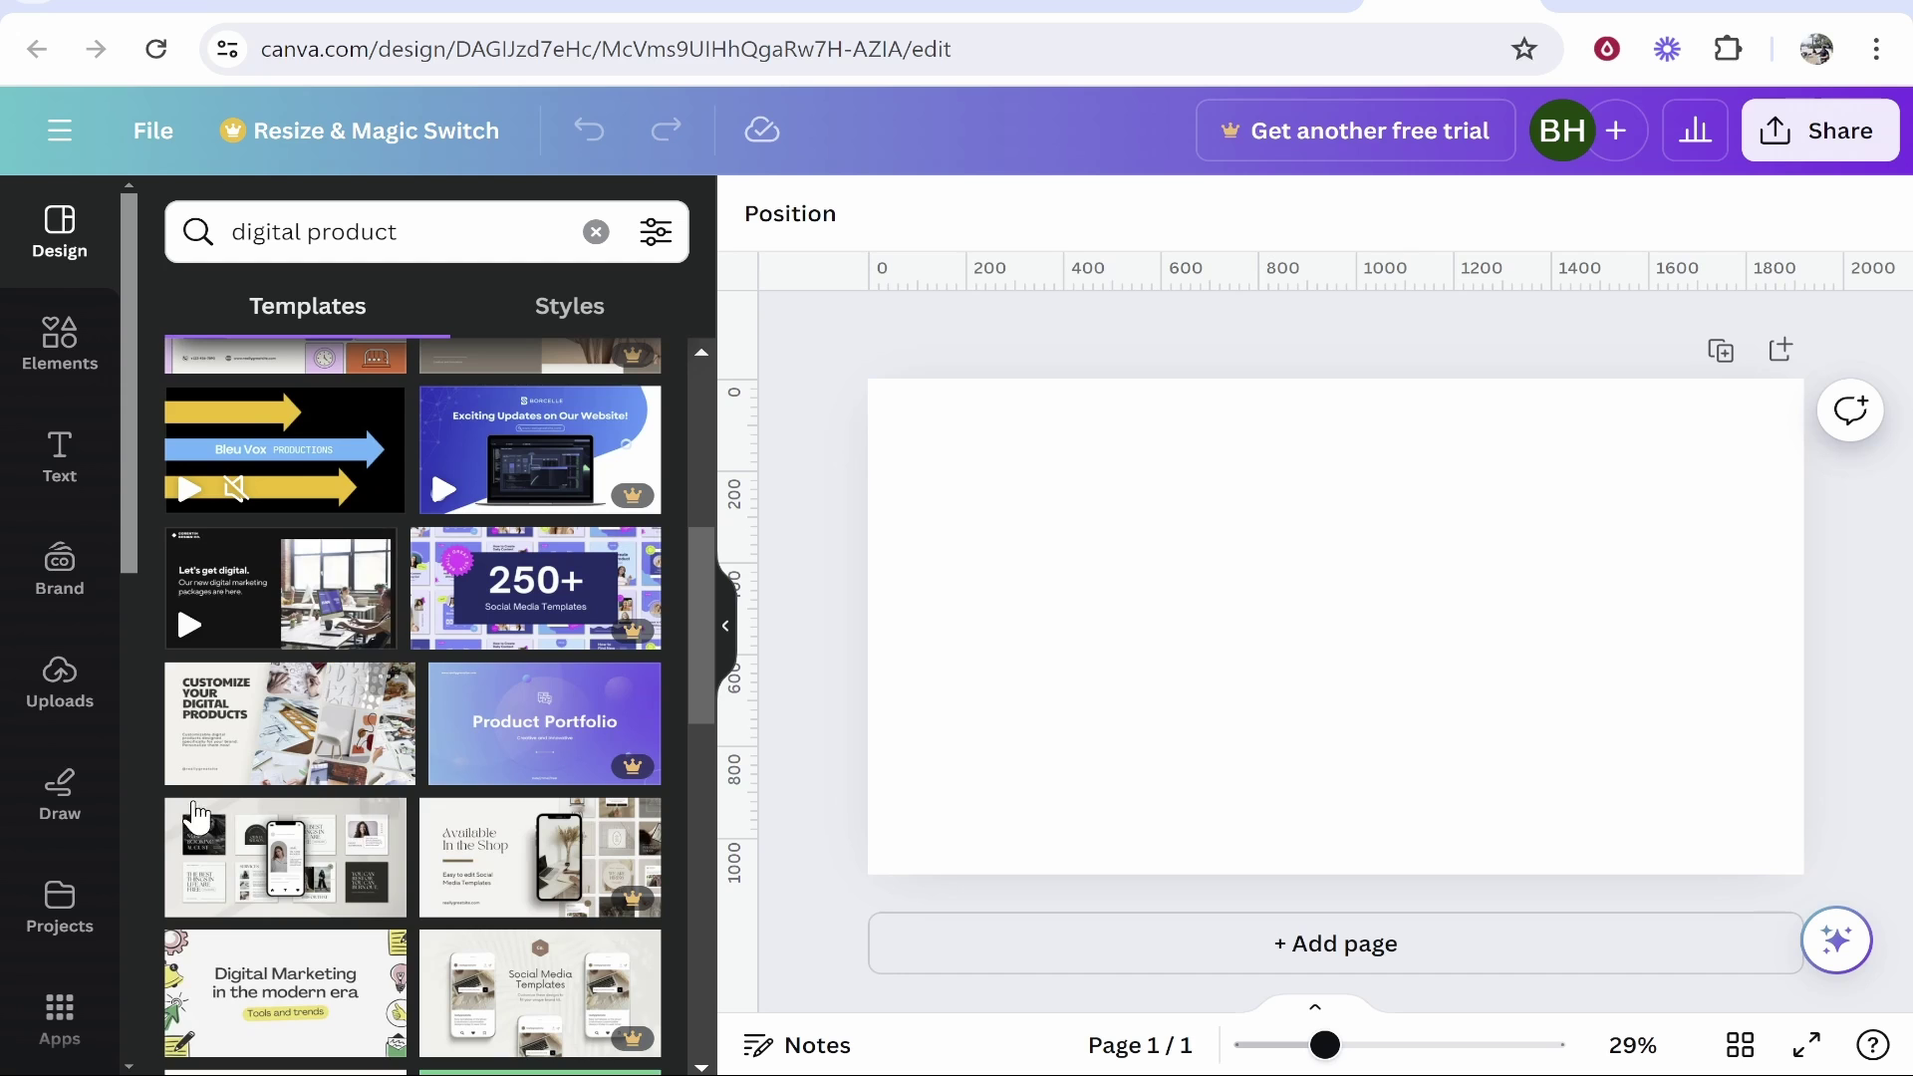
{"action": "left_click", "coordinate": [281, 588]}
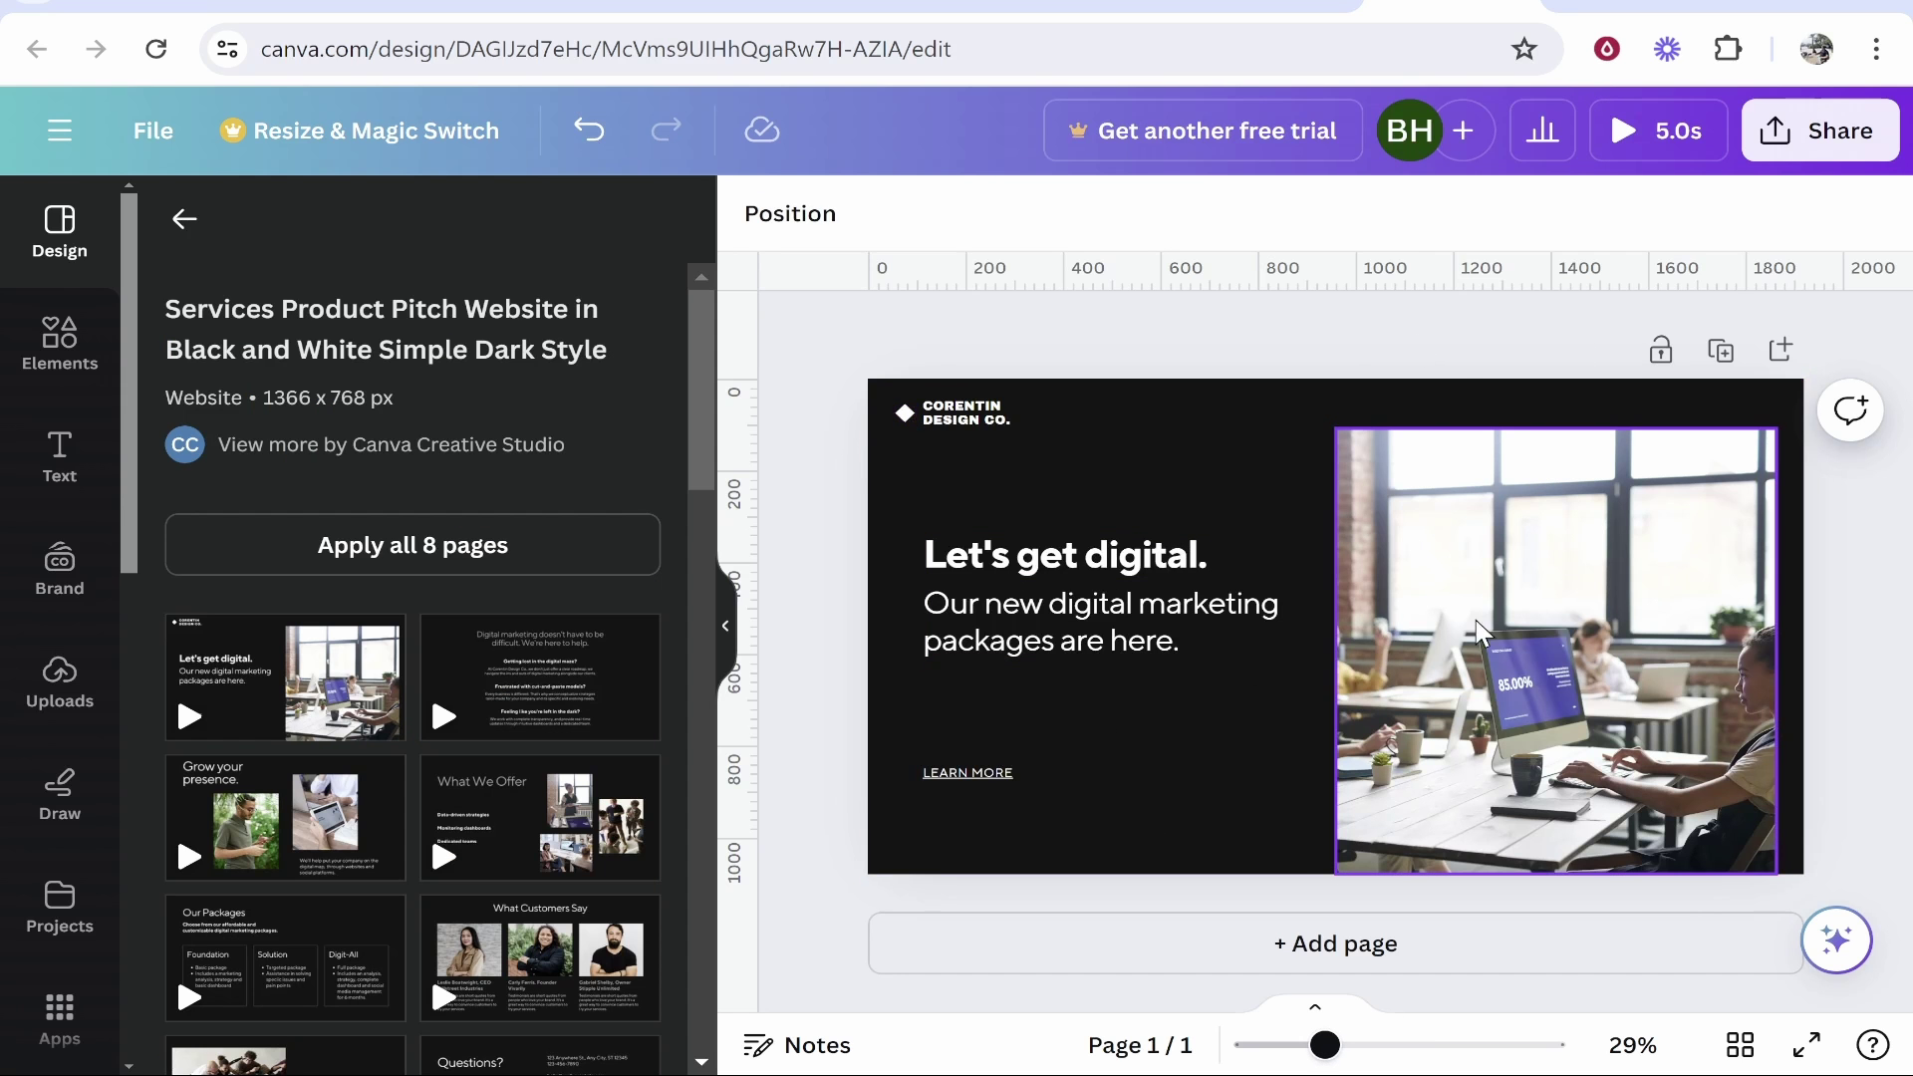
- Download the design as a PNG file
{"action": "left_click", "coordinate": [1644, 478]}
{"action": "left_click", "coordinate": [1819, 130]}
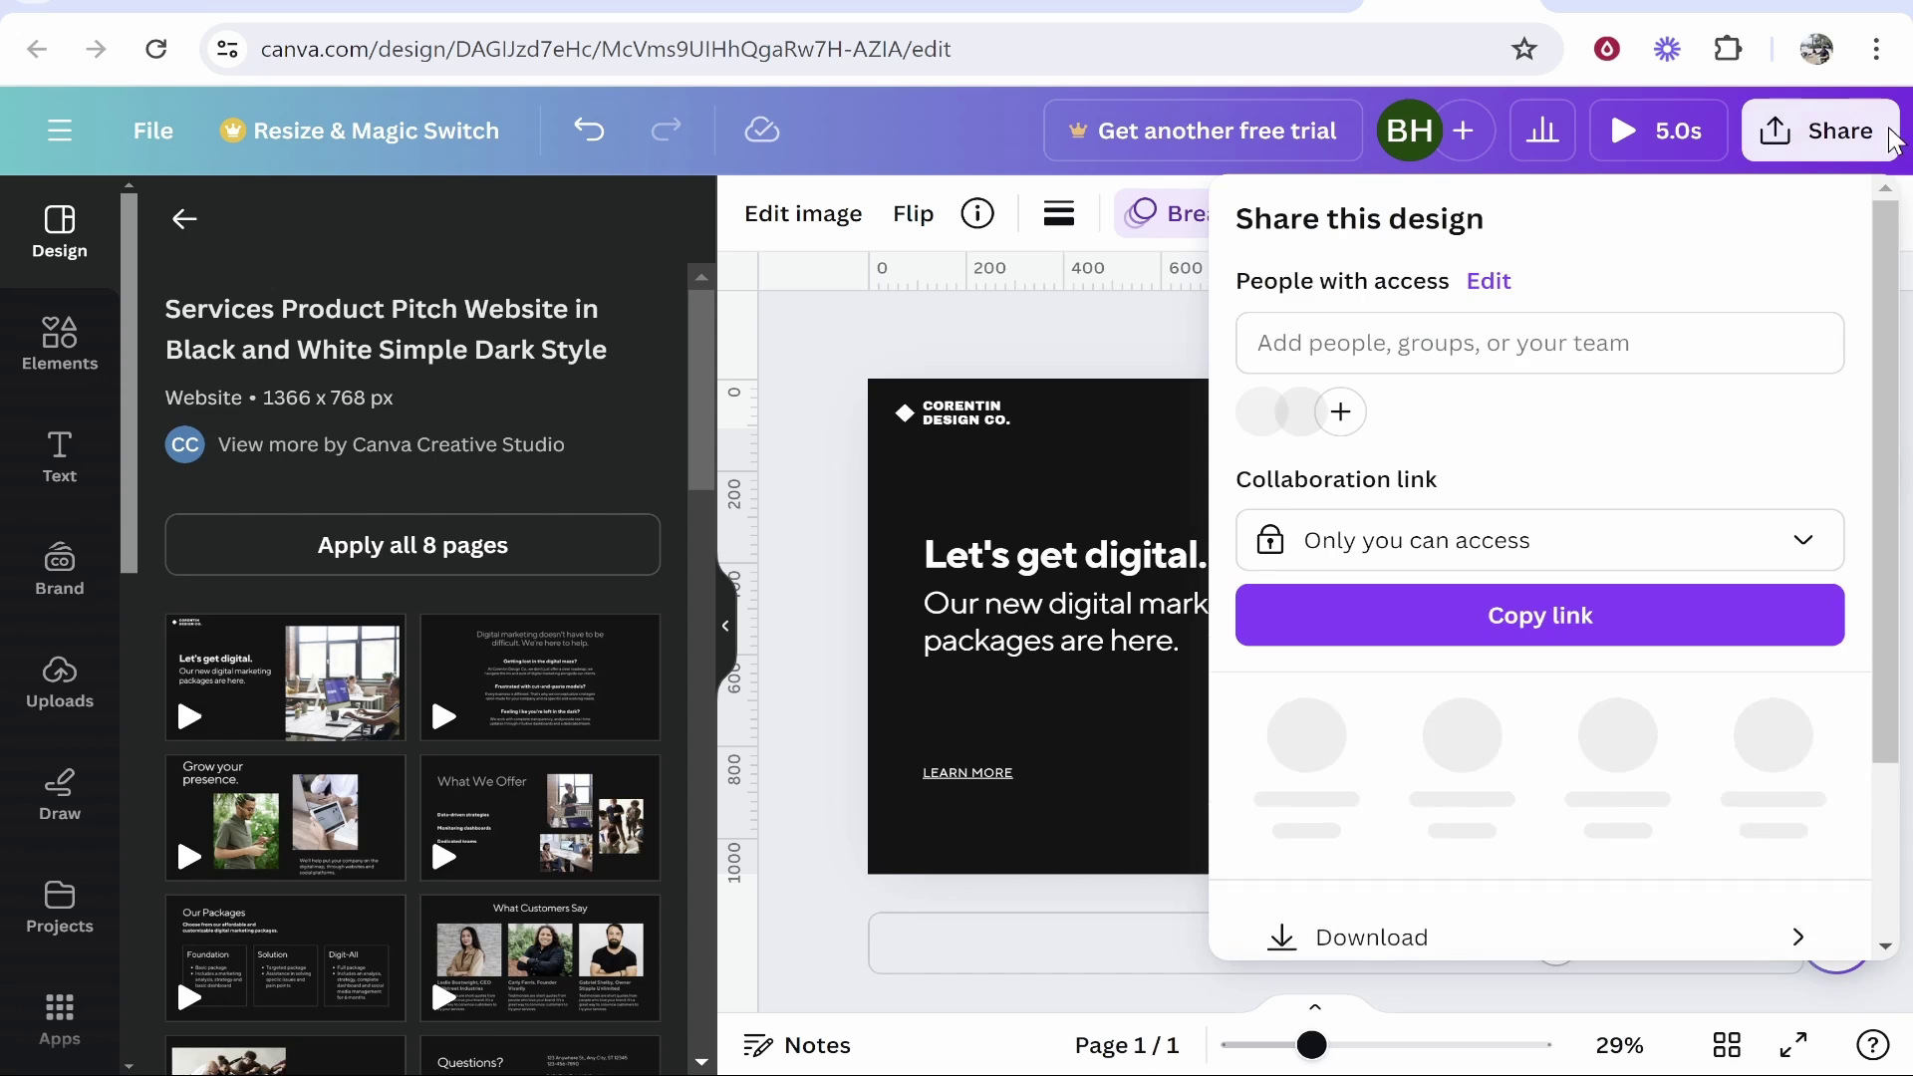
{"action": "scroll", "coordinate": [1427, 827], "scroll_direction": "down", "scroll_amount": 2}
{"action": "left_click", "coordinate": [1375, 707]}
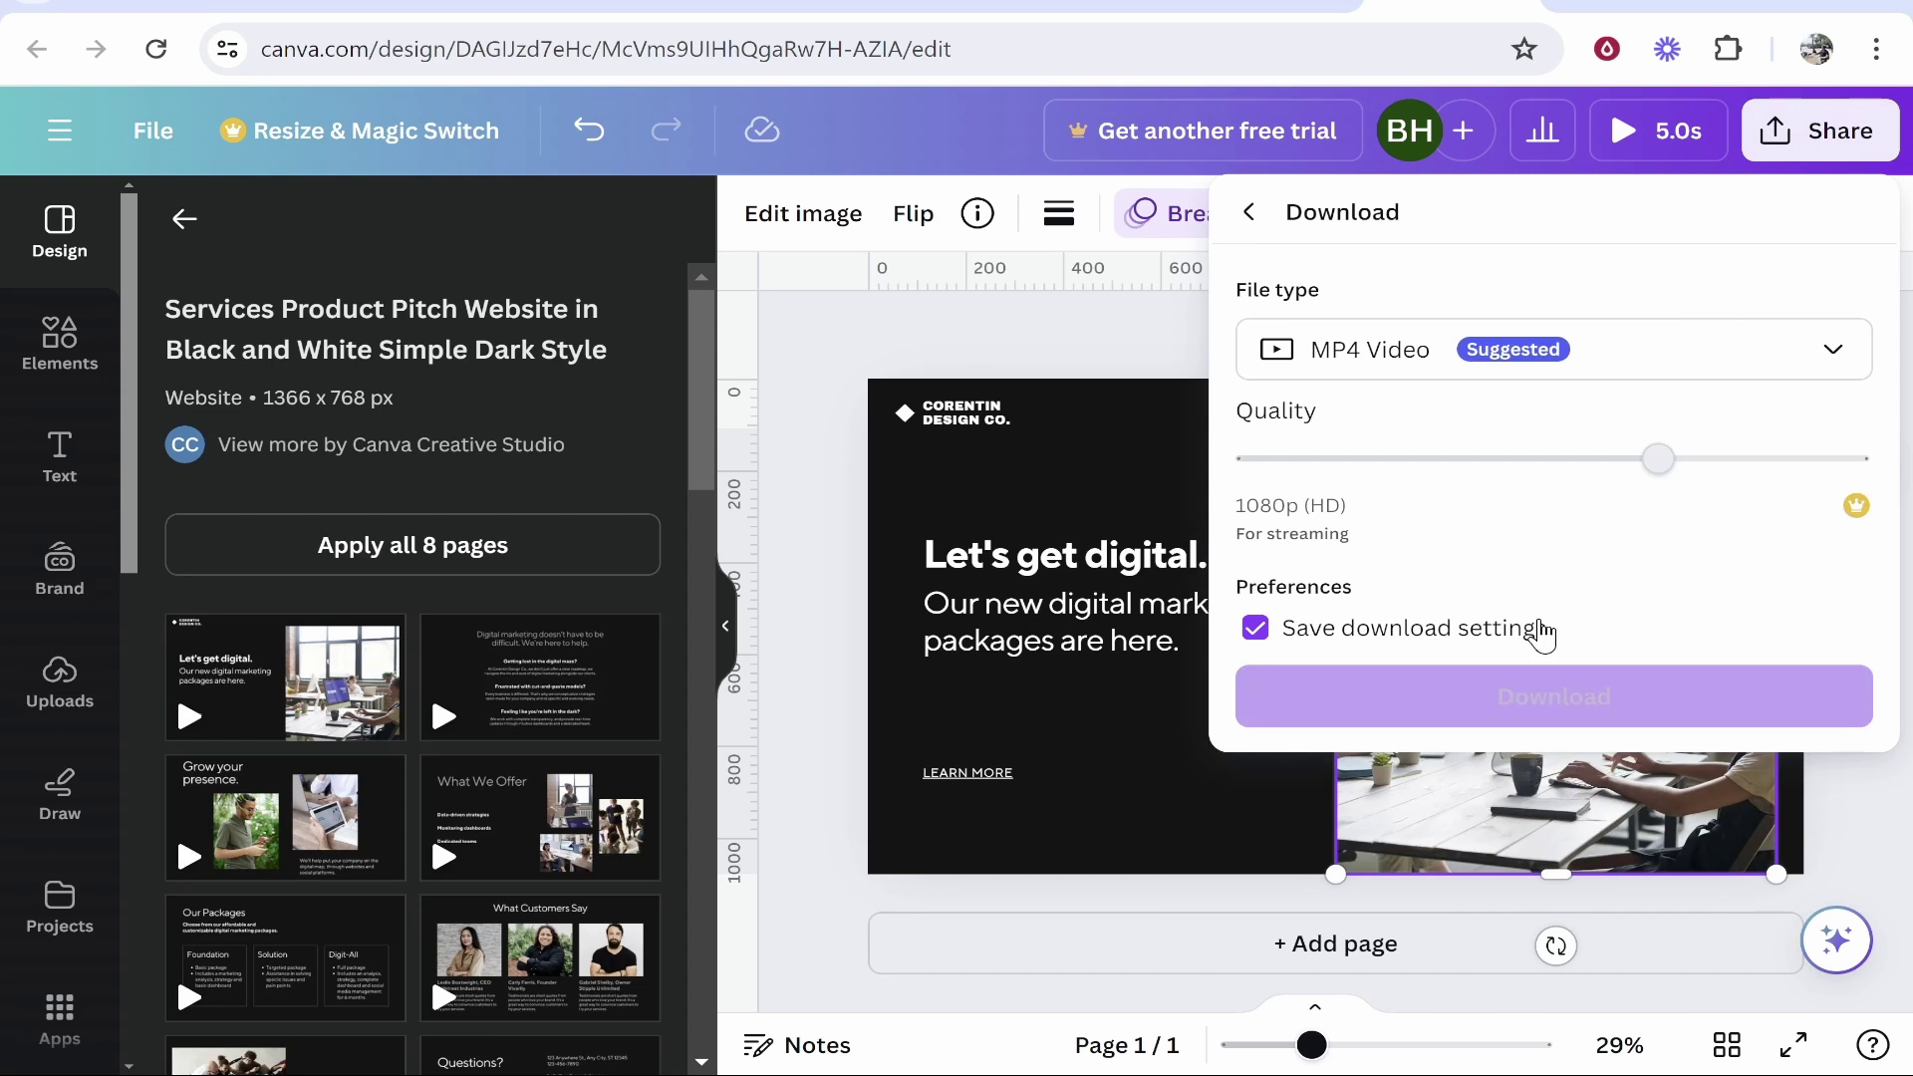
{"action": "left_click", "coordinate": [1415, 349]}
{"action": "left_click", "coordinate": [1362, 565]}
{"action": "left_click", "coordinate": [1485, 884]}
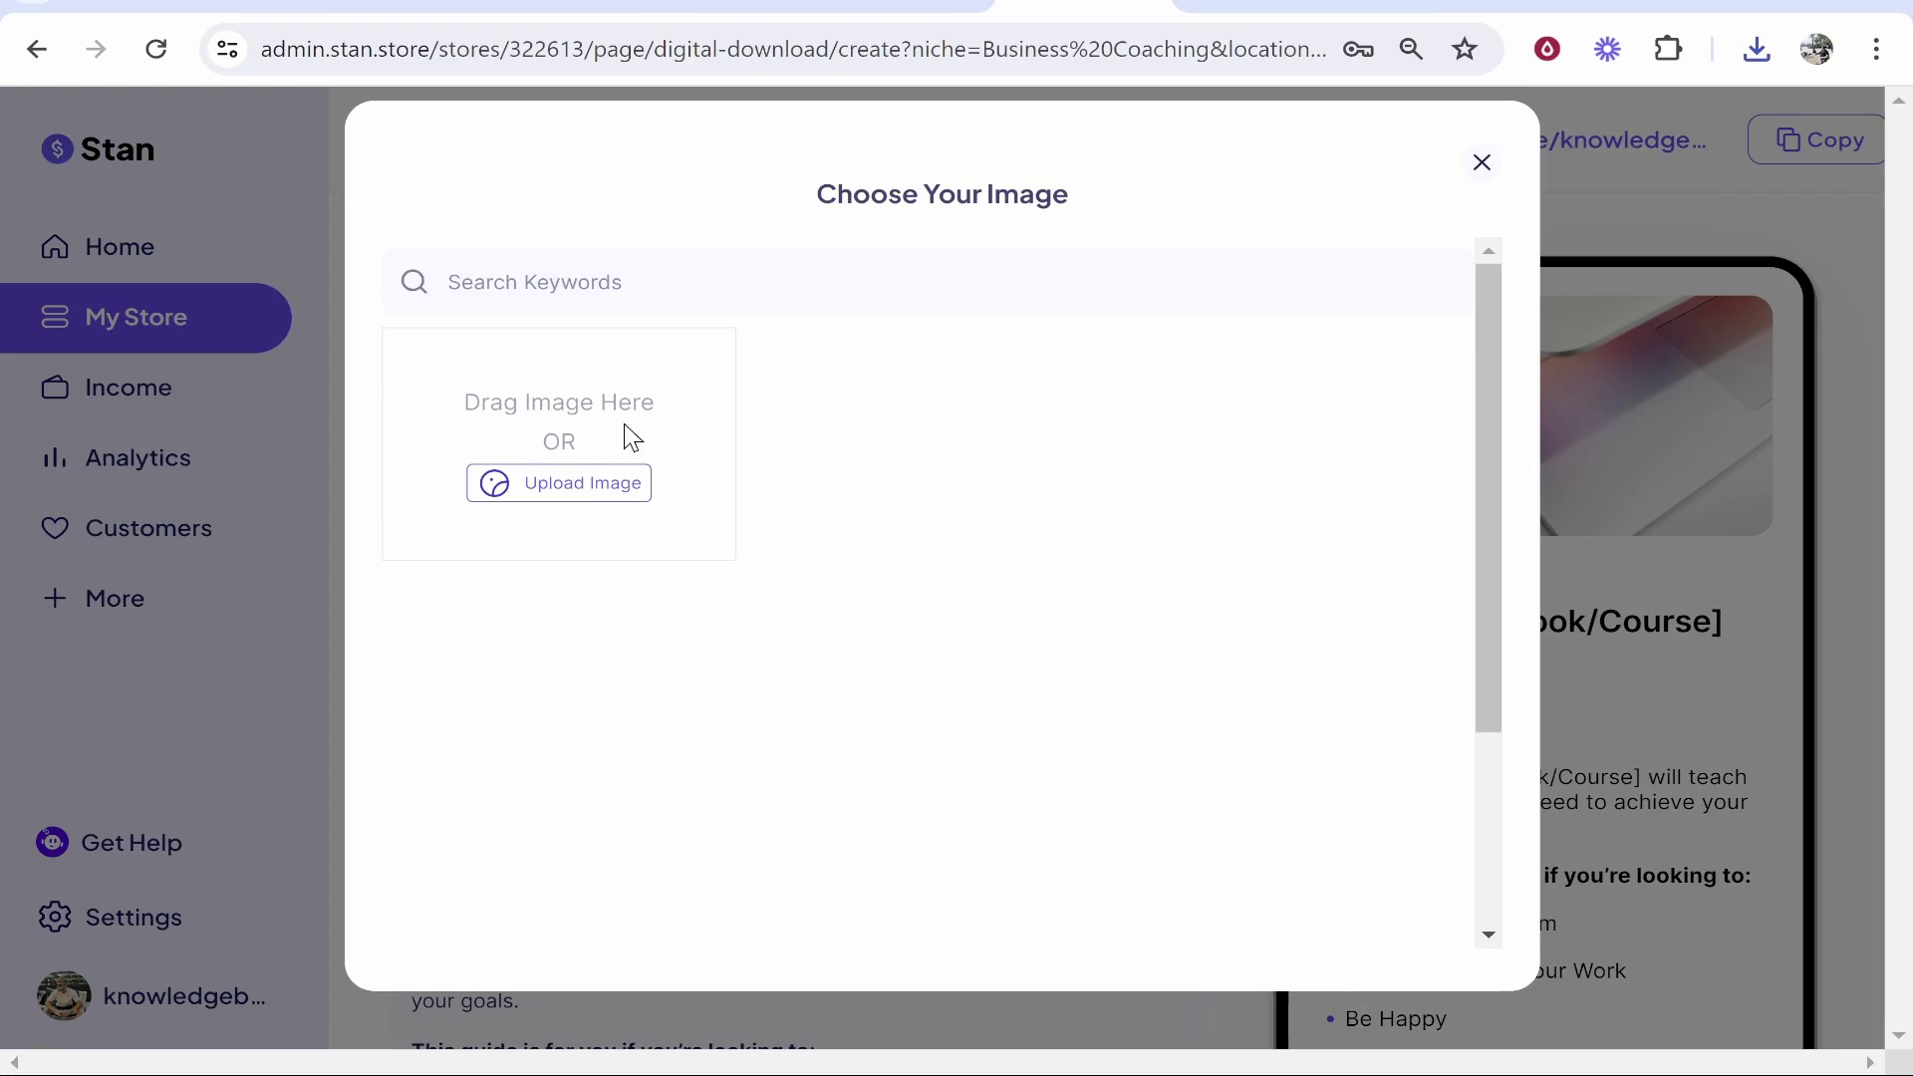
{"action": "left_click", "coordinate": [588, 484]}
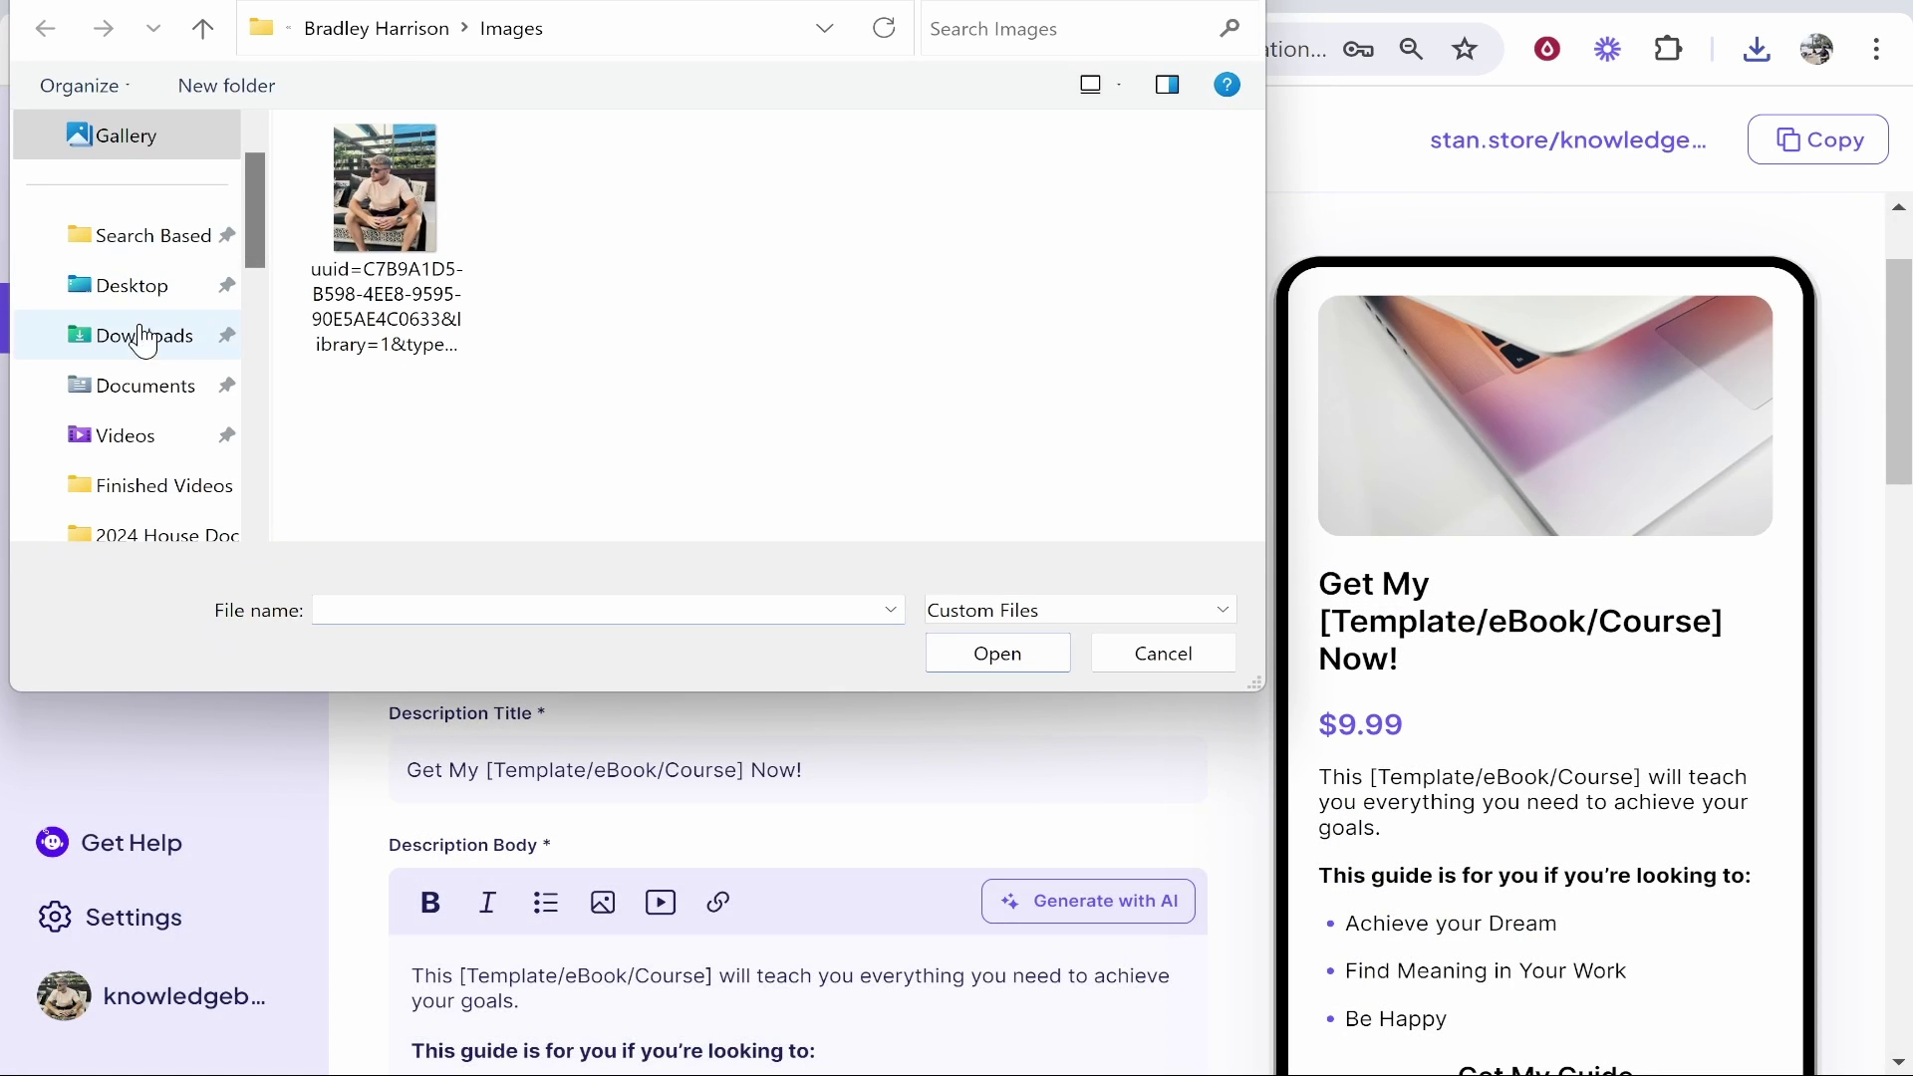
- Set the product image to the downloaded Canva design and review the title and description
{"action": "left_click", "coordinate": [138, 343]}
{"action": "double_click", "coordinate": [377, 214]}
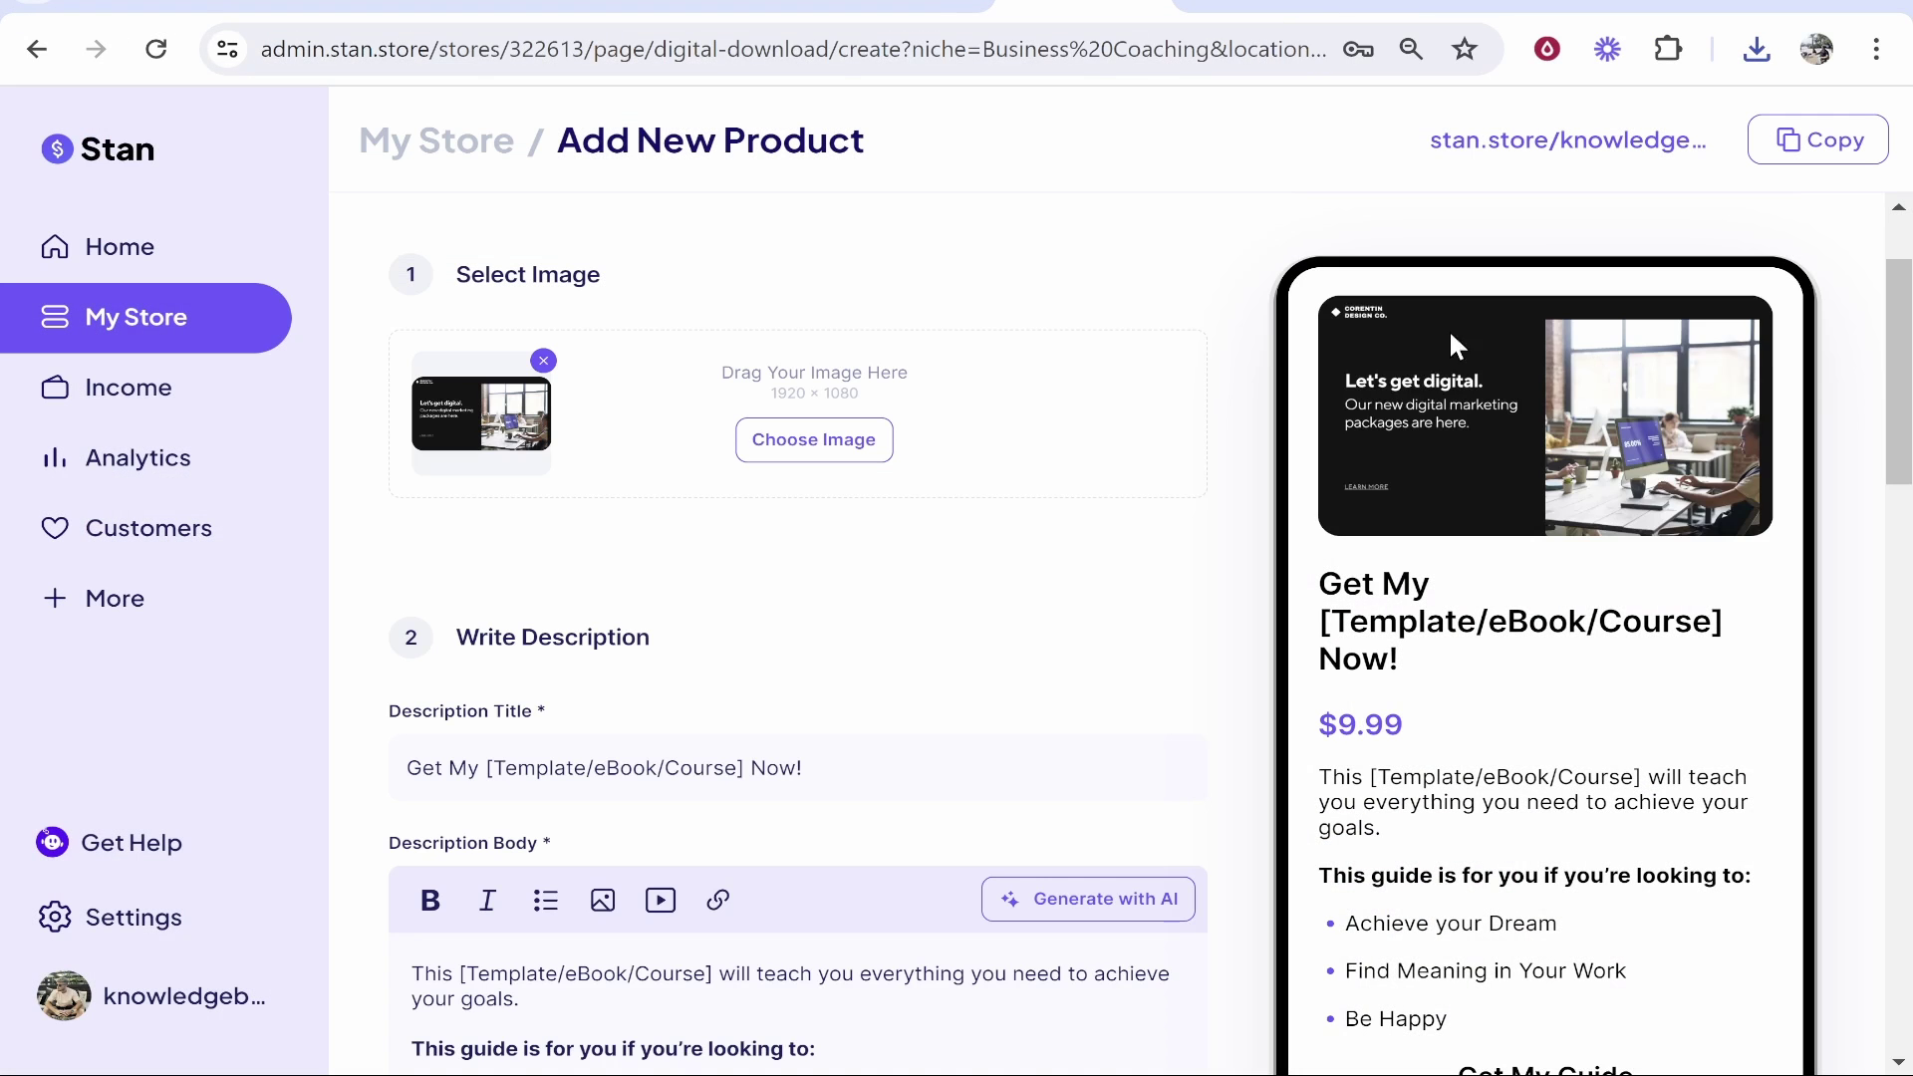
{"action": "scroll", "coordinate": [734, 751], "scroll_direction": "down", "scroll_amount": 2}
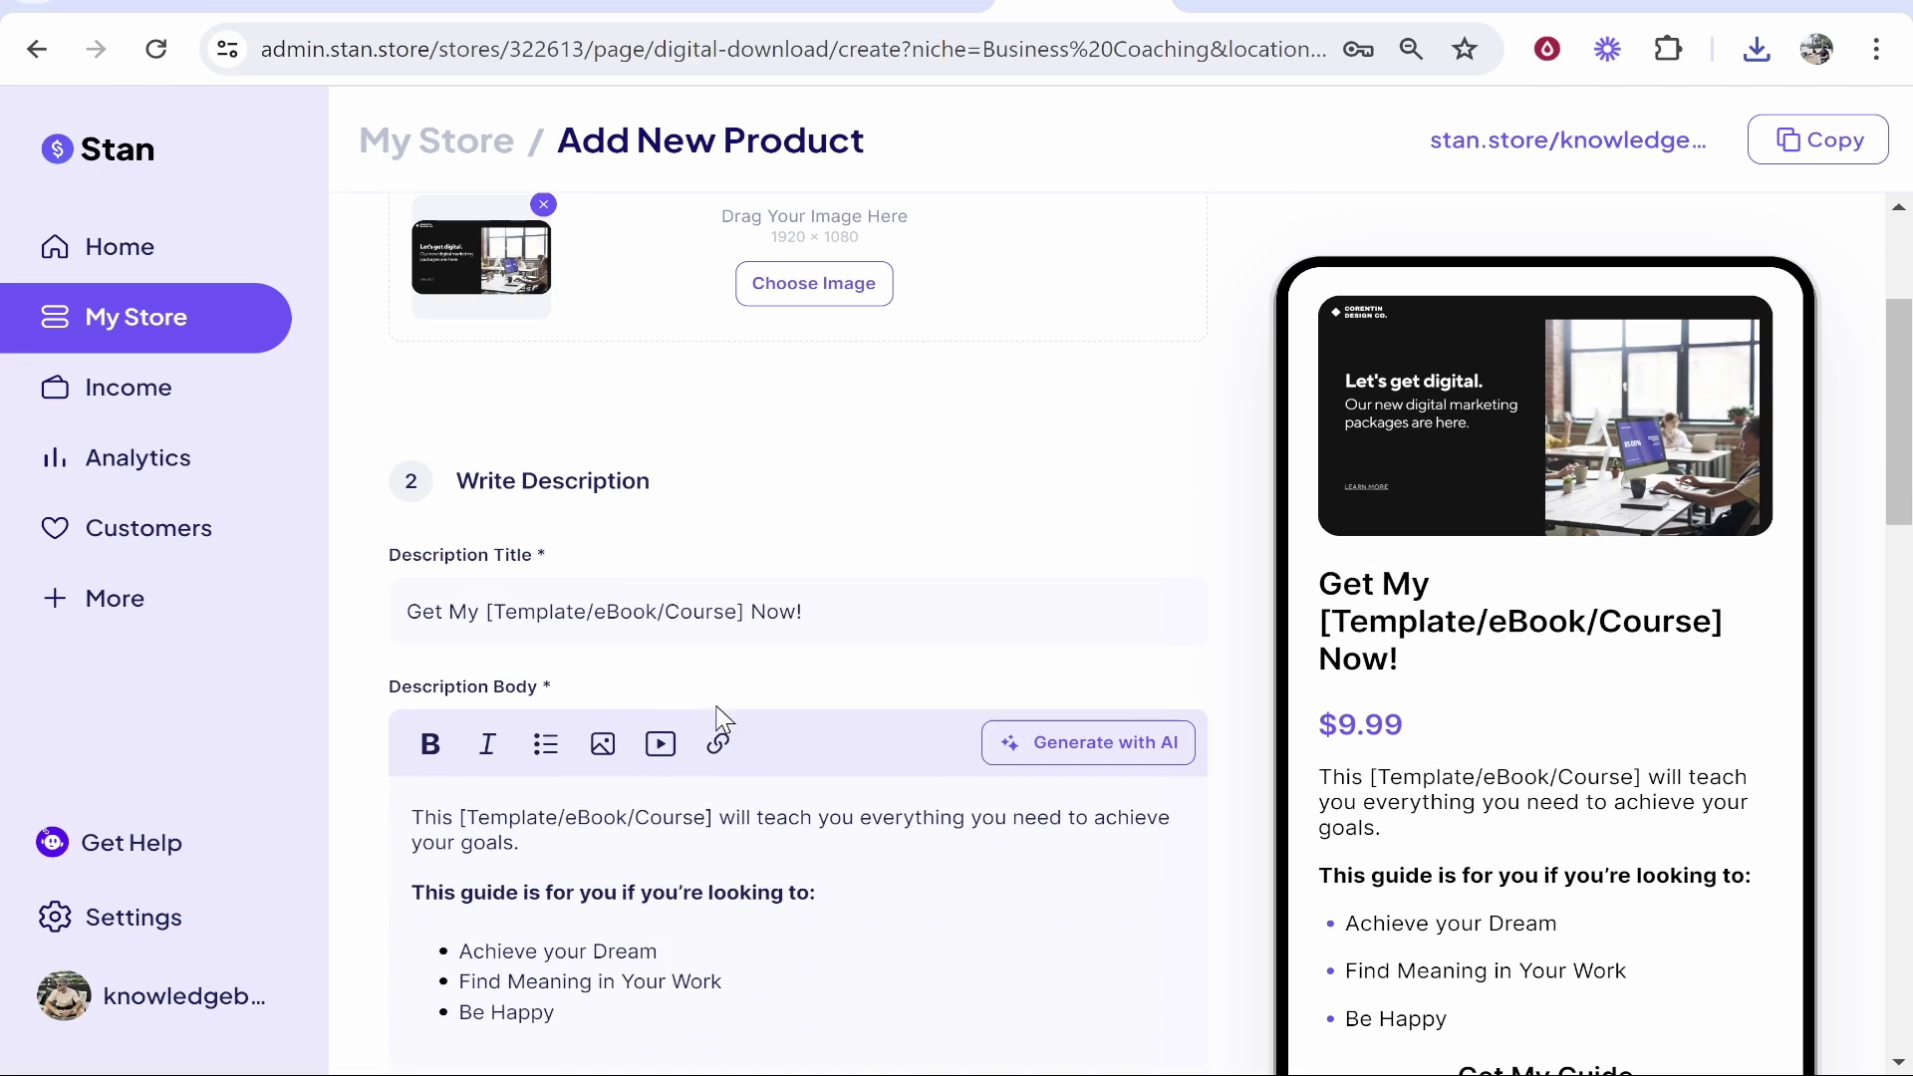
{"action": "left_click_drag", "start_coordinate": [807, 611], "coordinate": [378, 590]}
{"action": "left_click", "coordinate": [750, 505]}
{"action": "left_click_drag", "start_coordinate": [807, 611], "coordinate": [299, 619]}
{"action": "left_click", "coordinate": [901, 897]}
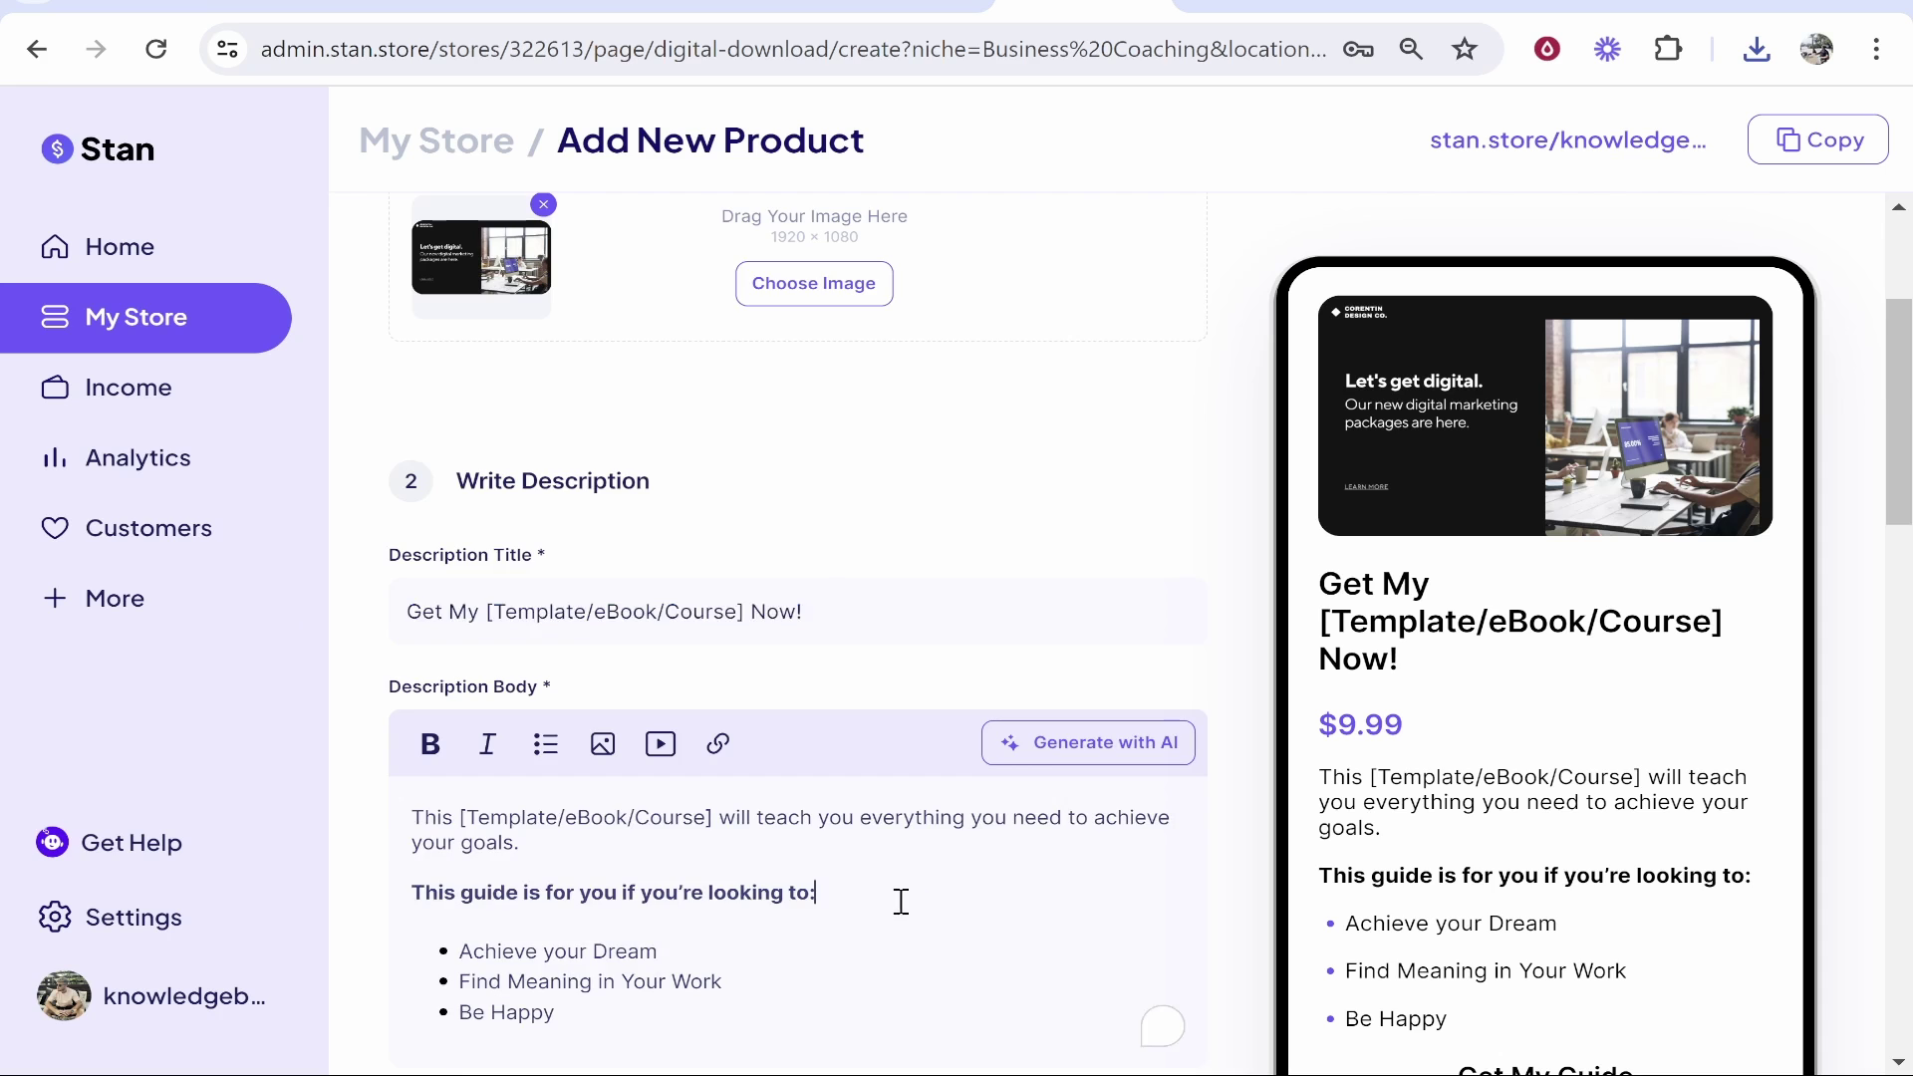
{"action": "scroll", "coordinate": [611, 622], "scroll_direction": "down", "scroll_amount": 4}
{"action": "left_click_drag", "start_coordinate": [611, 622], "coordinate": [405, 368]}
{"action": "left_click", "coordinate": [471, 666]}
- Replace the 'Get My Guide' bottom heading with 'Buy Now'
{"action": "scroll", "coordinate": [471, 665], "scroll_direction": "up", "scroll_amount": 3}
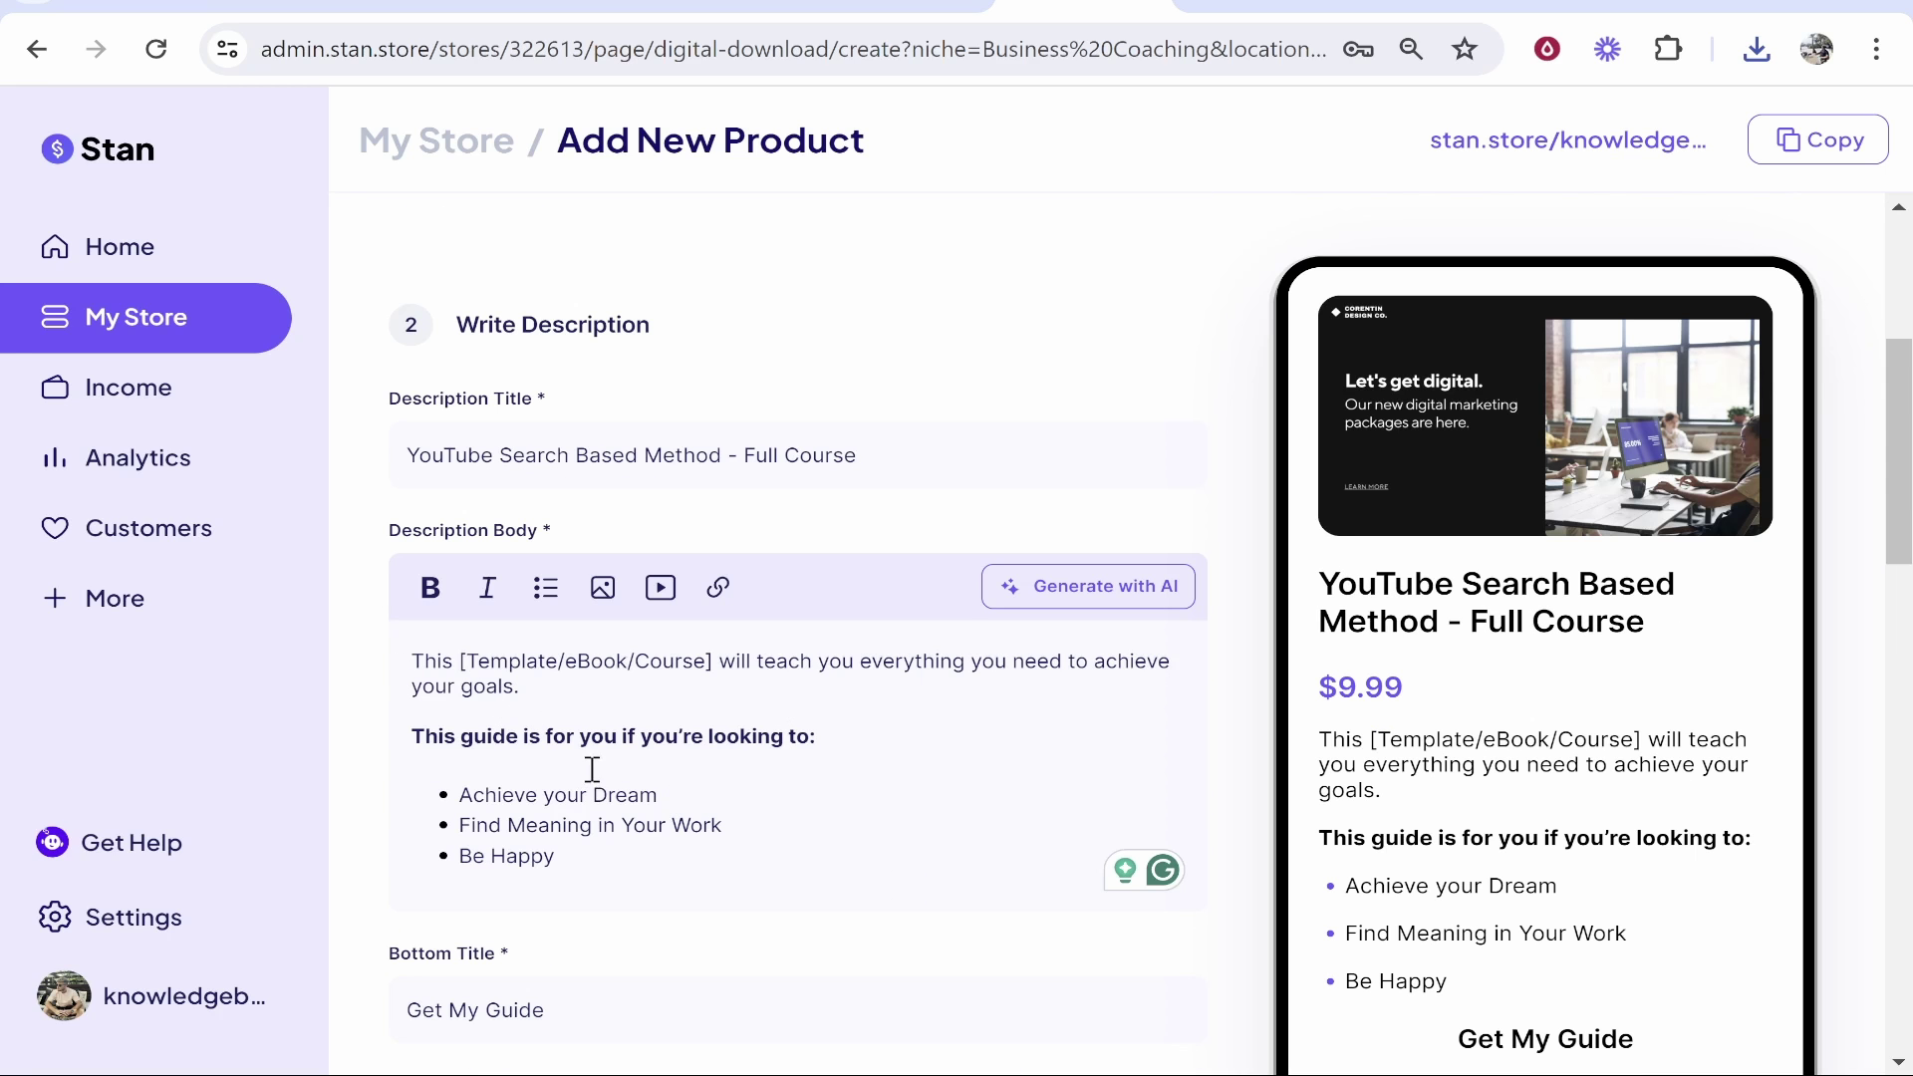
{"action": "scroll", "coordinate": [695, 778], "scroll_direction": "down", "scroll_amount": 3}
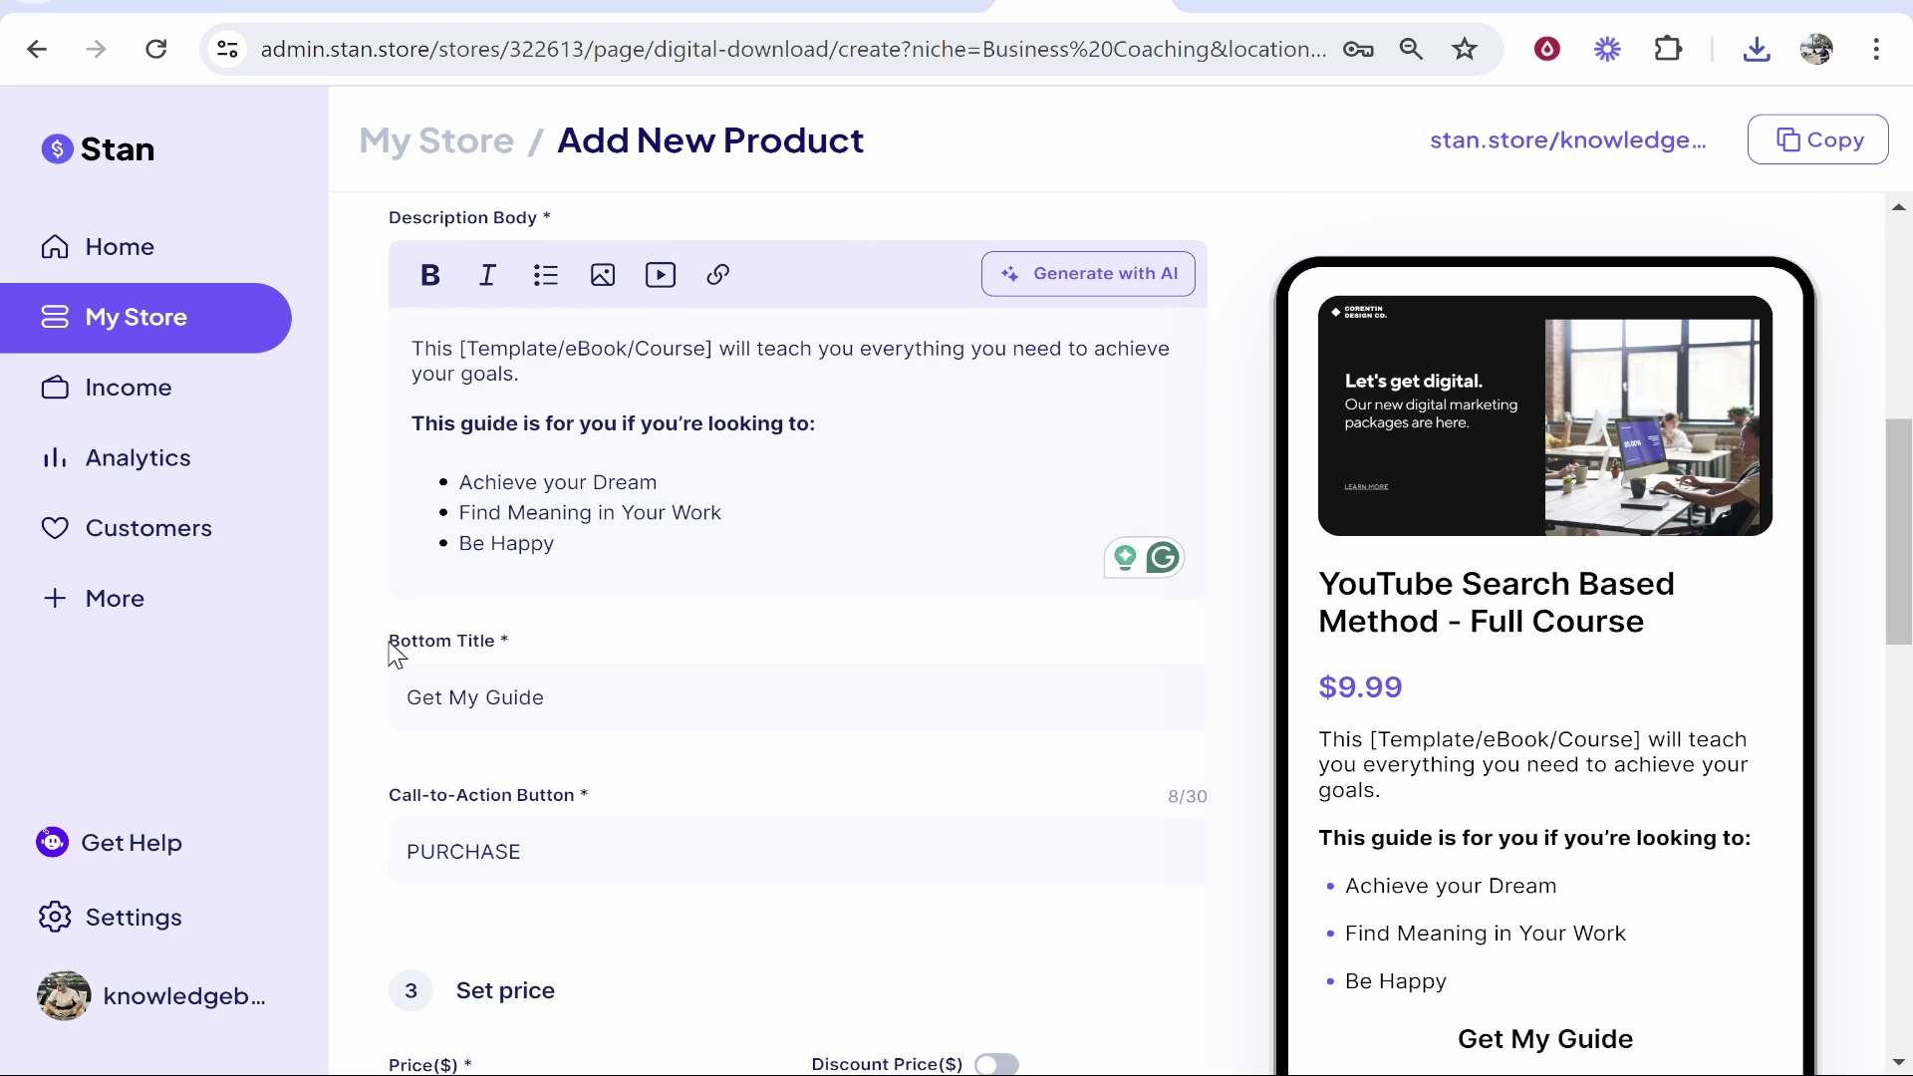
{"action": "left_click_drag", "start_coordinate": [392, 648], "coordinate": [512, 640]}
{"action": "left_click", "coordinate": [531, 678]}
{"action": "scroll", "coordinate": [1684, 969], "scroll_direction": "down", "scroll_amount": 1}
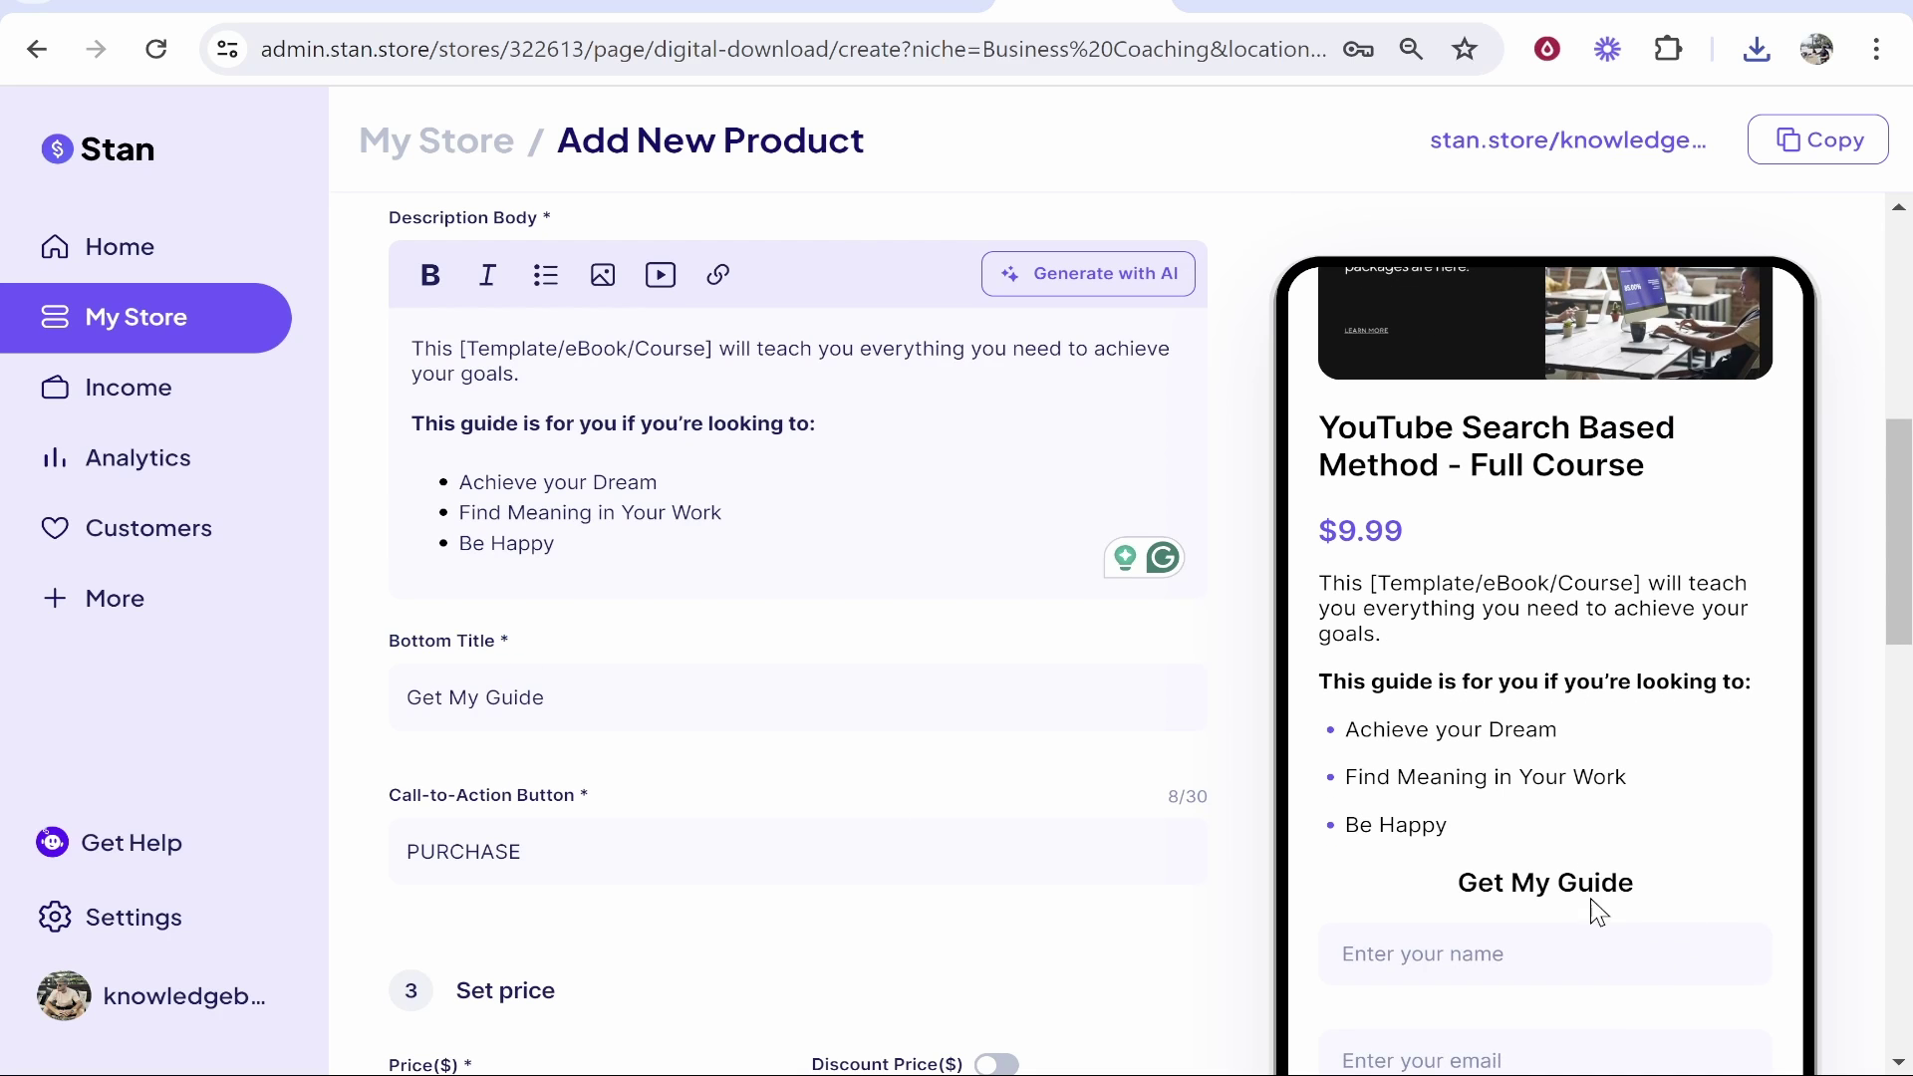
{"action": "left_click_drag", "start_coordinate": [663, 700], "coordinate": [350, 696]}
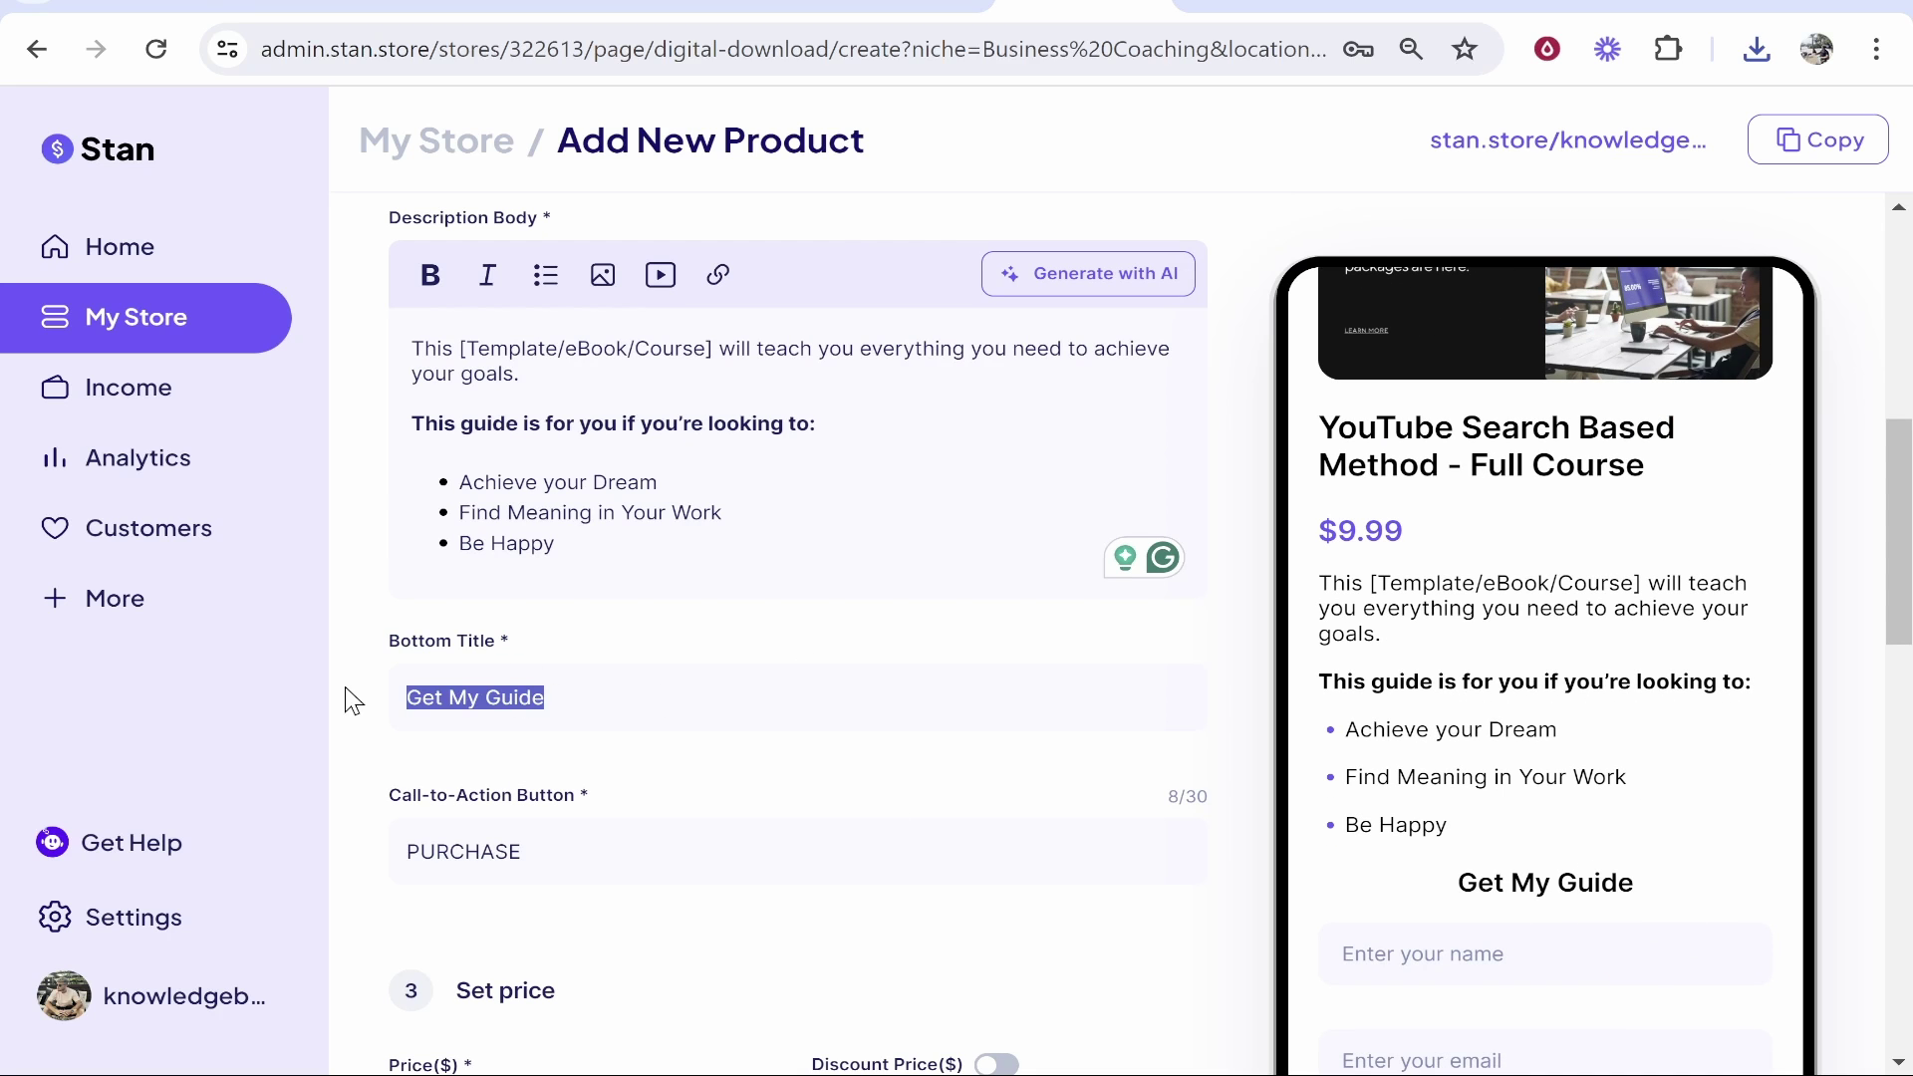
{"action": "type", "text": "Buy"}
{"action": "key", "text": "BackSpace"}
{"action": "type", "text": "y Now"}
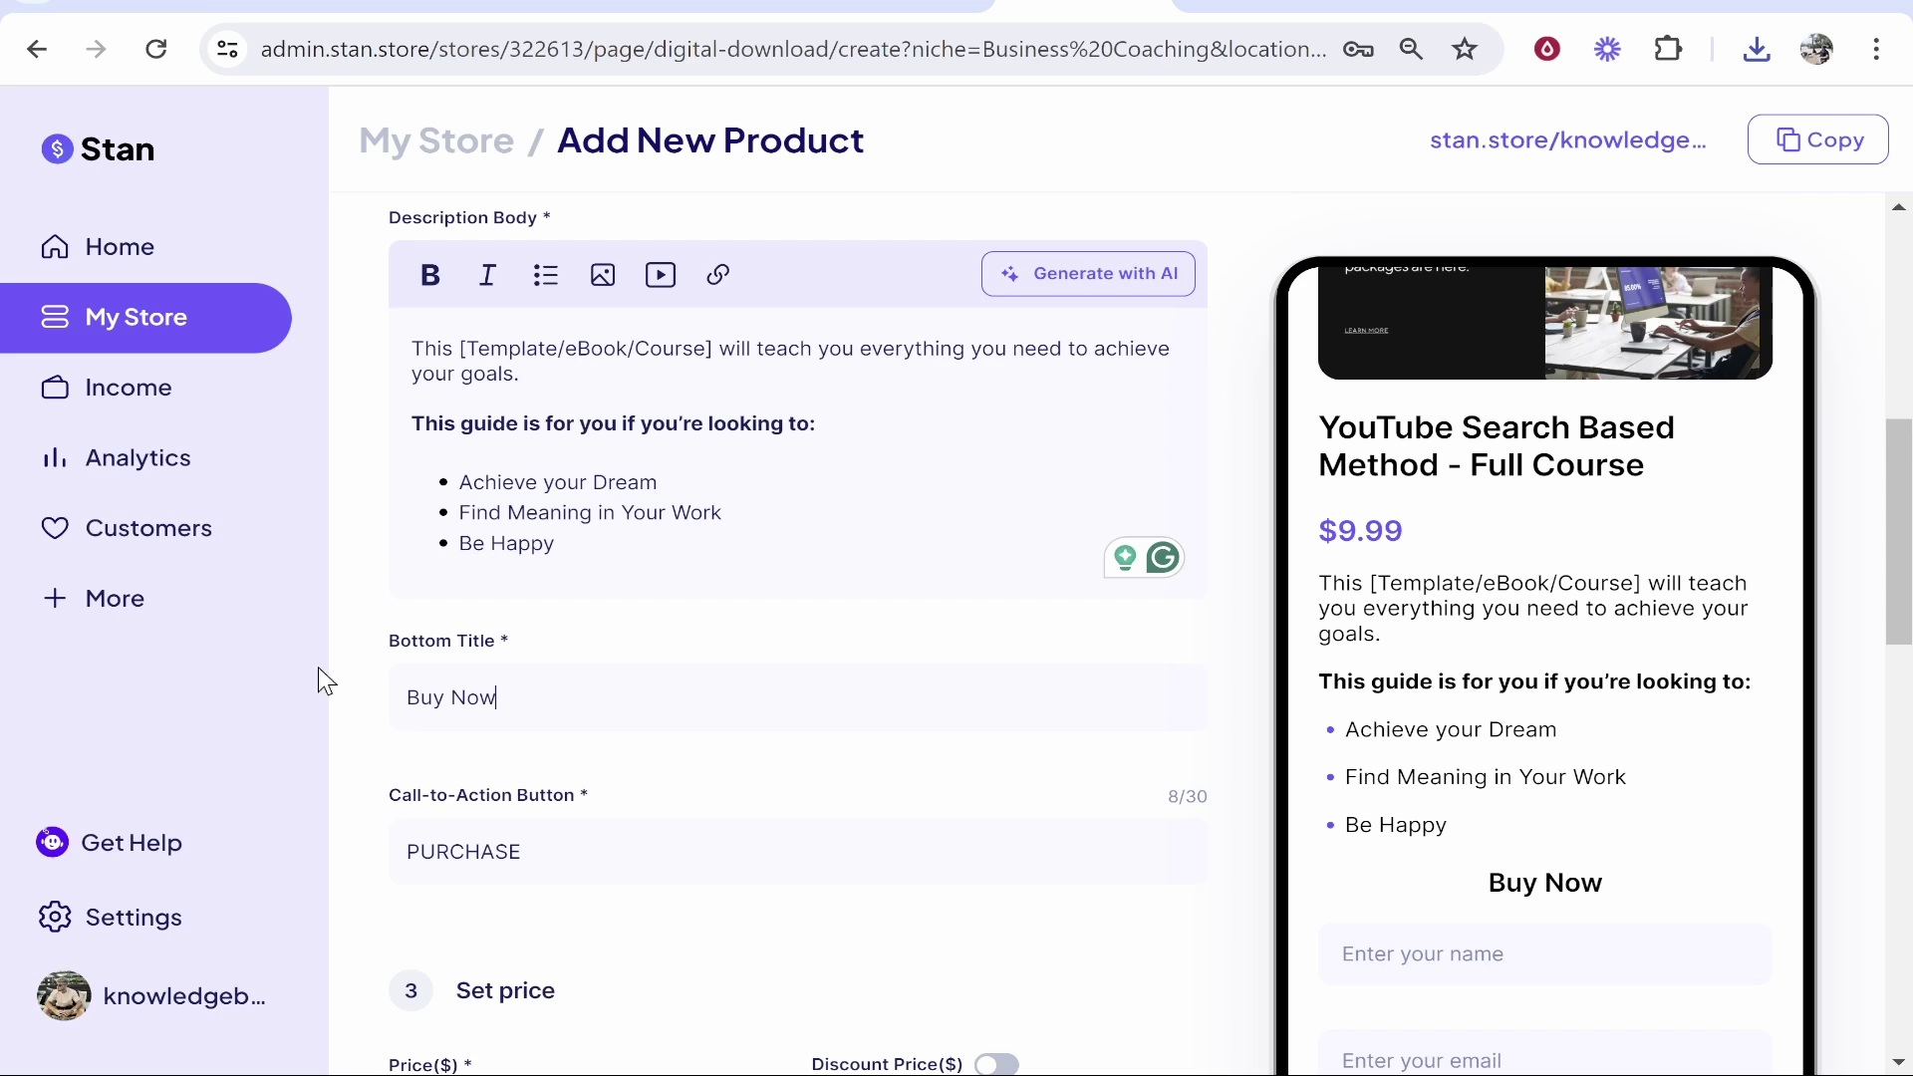
- Replace the 9.99 price with $197
{"action": "scroll", "coordinate": [657, 628], "scroll_direction": "down", "scroll_amount": 3}
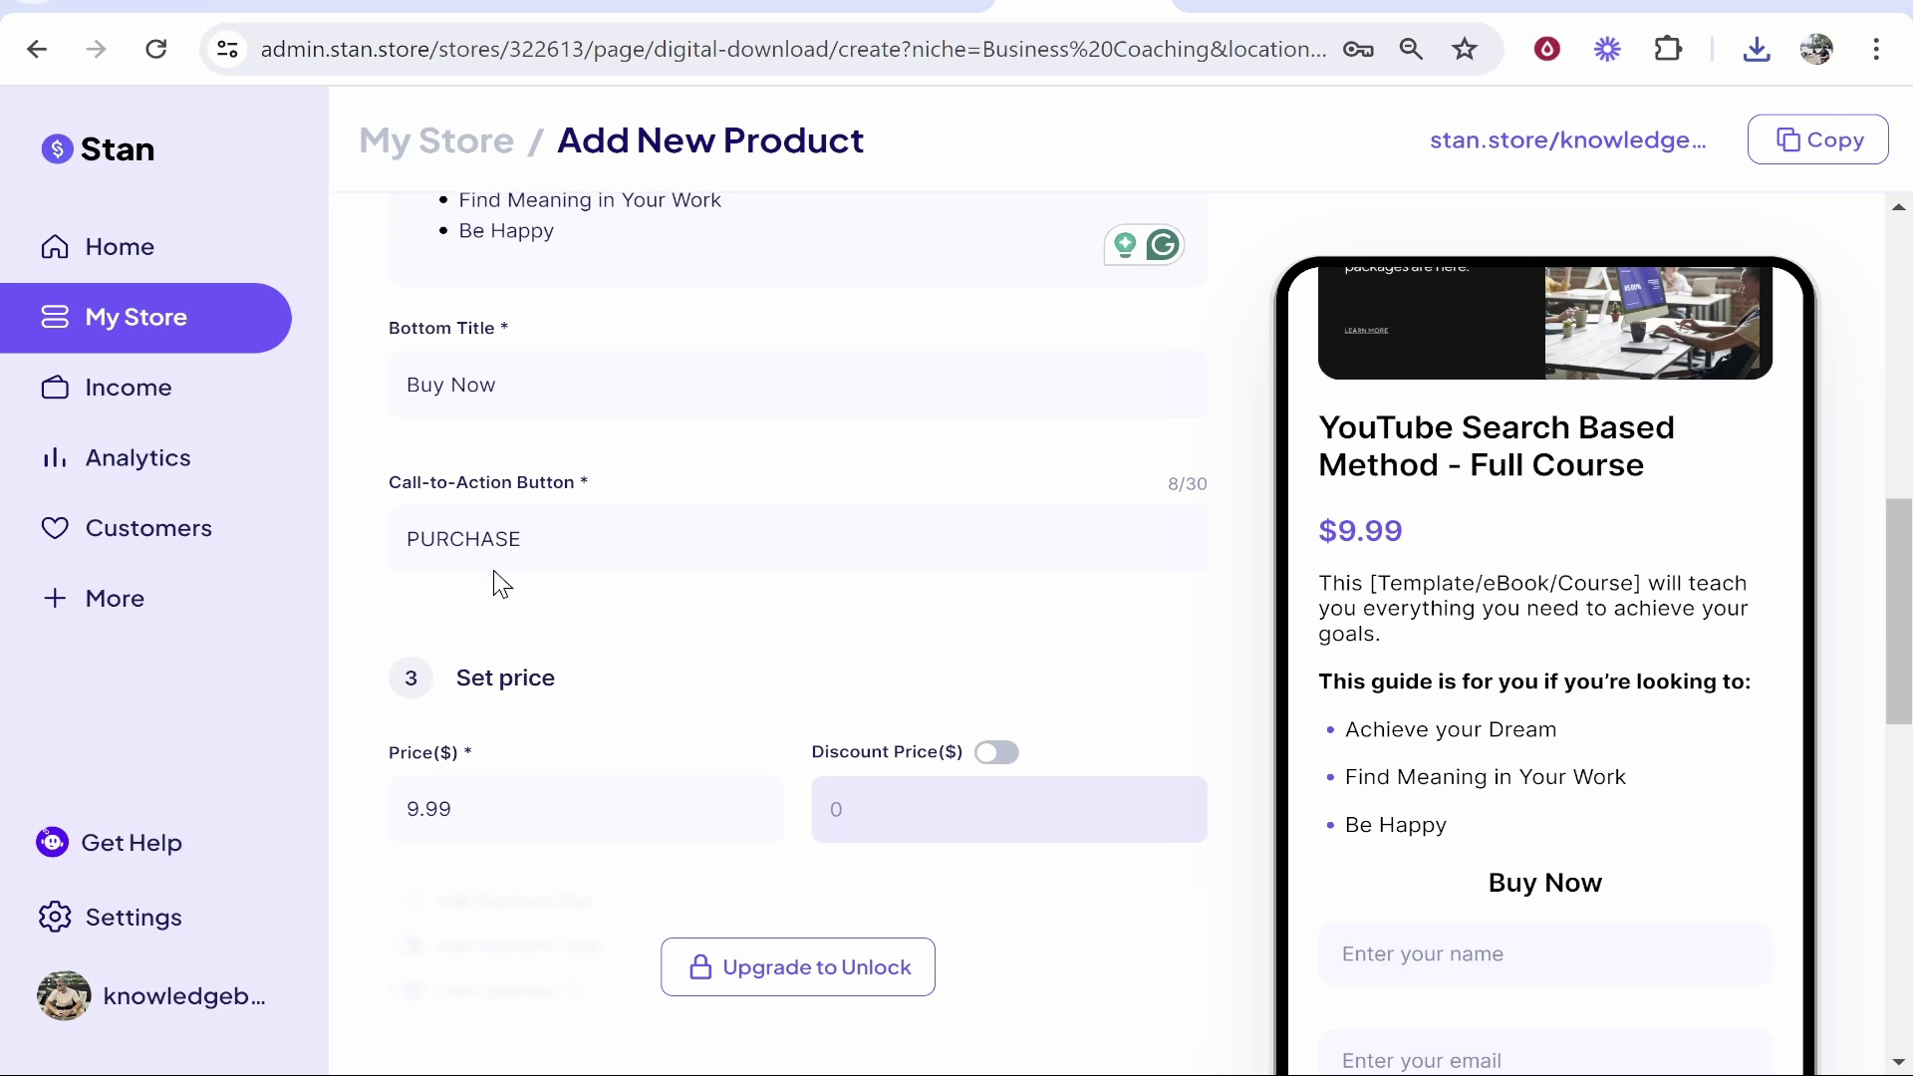
{"action": "left_click_drag", "start_coordinate": [523, 538], "coordinate": [449, 538]}
{"action": "left_click", "coordinate": [649, 674]}
{"action": "scroll", "coordinate": [649, 675], "scroll_direction": "down", "scroll_amount": 3}
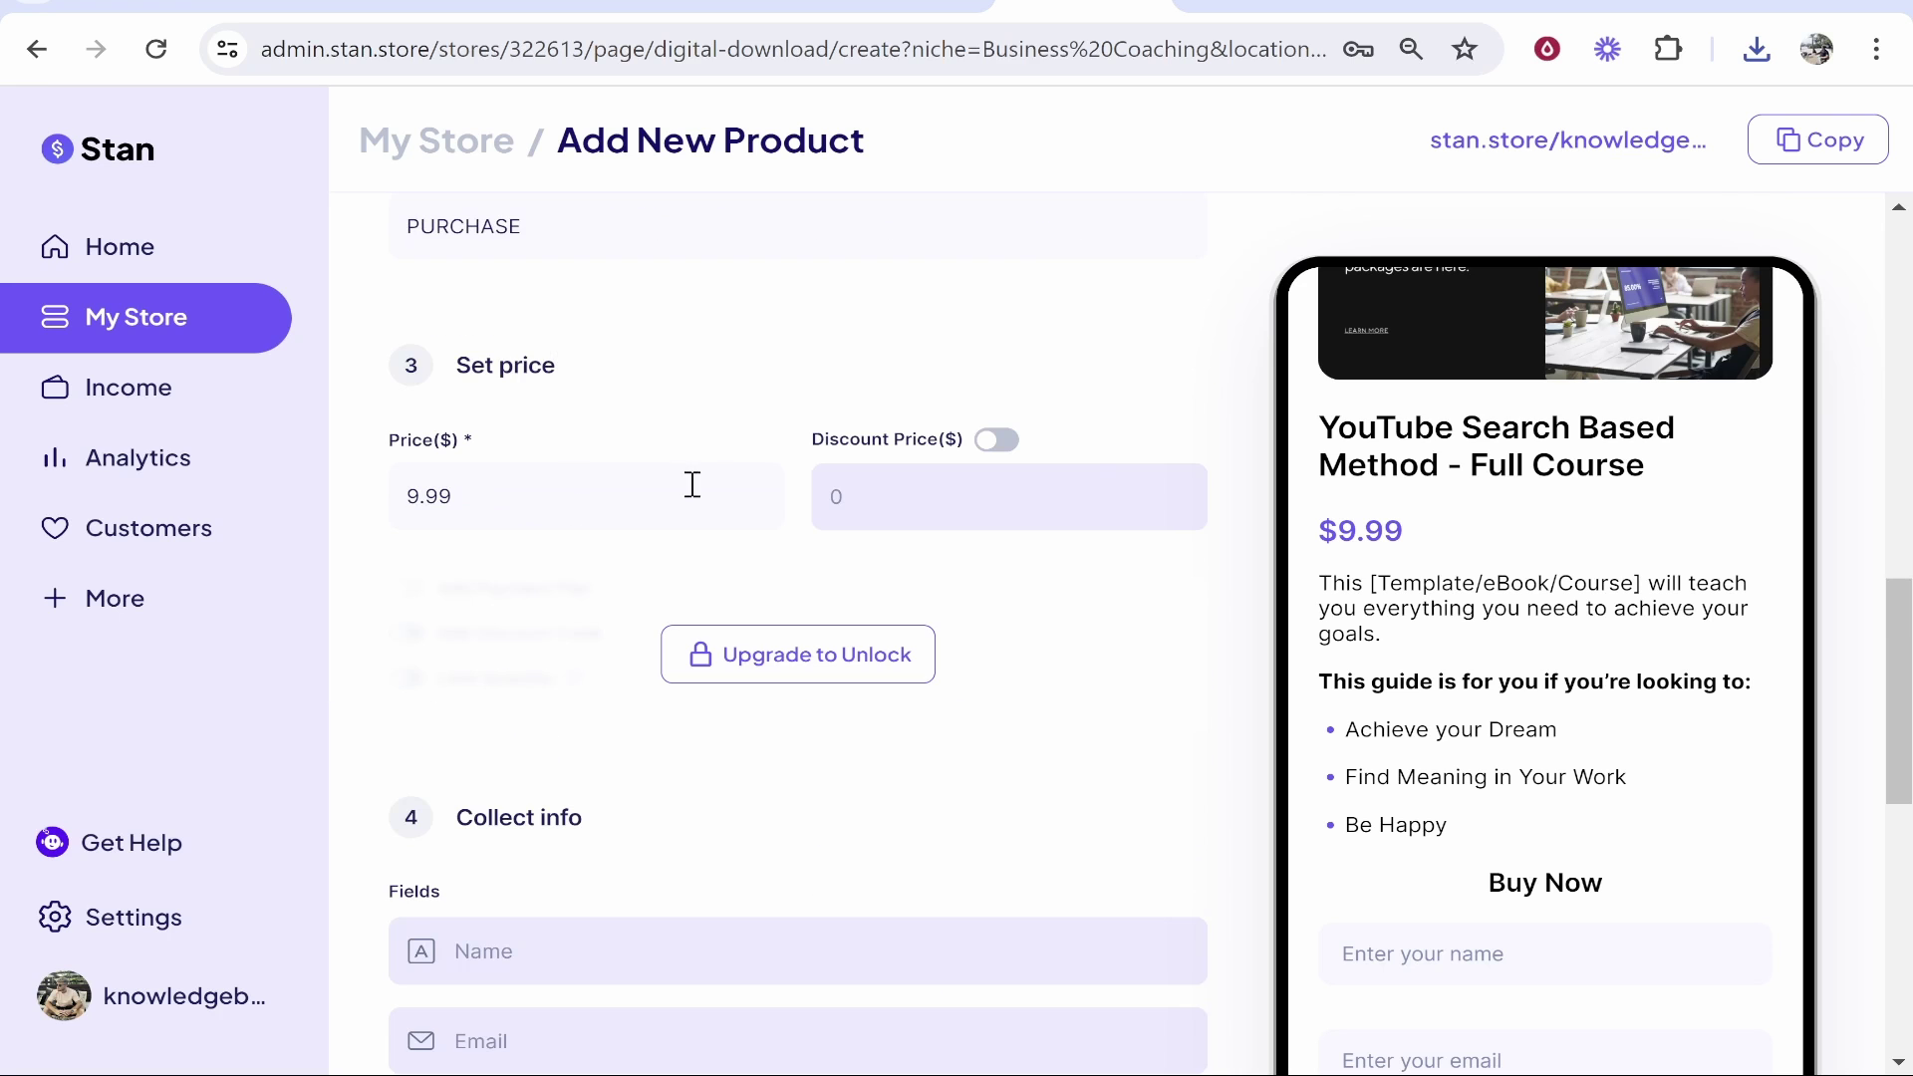
{"action": "left_click_drag", "start_coordinate": [460, 357], "coordinate": [619, 363]}
{"action": "left_click", "coordinate": [620, 374]}
{"action": "left_click_drag", "start_coordinate": [580, 510], "coordinate": [278, 508]}
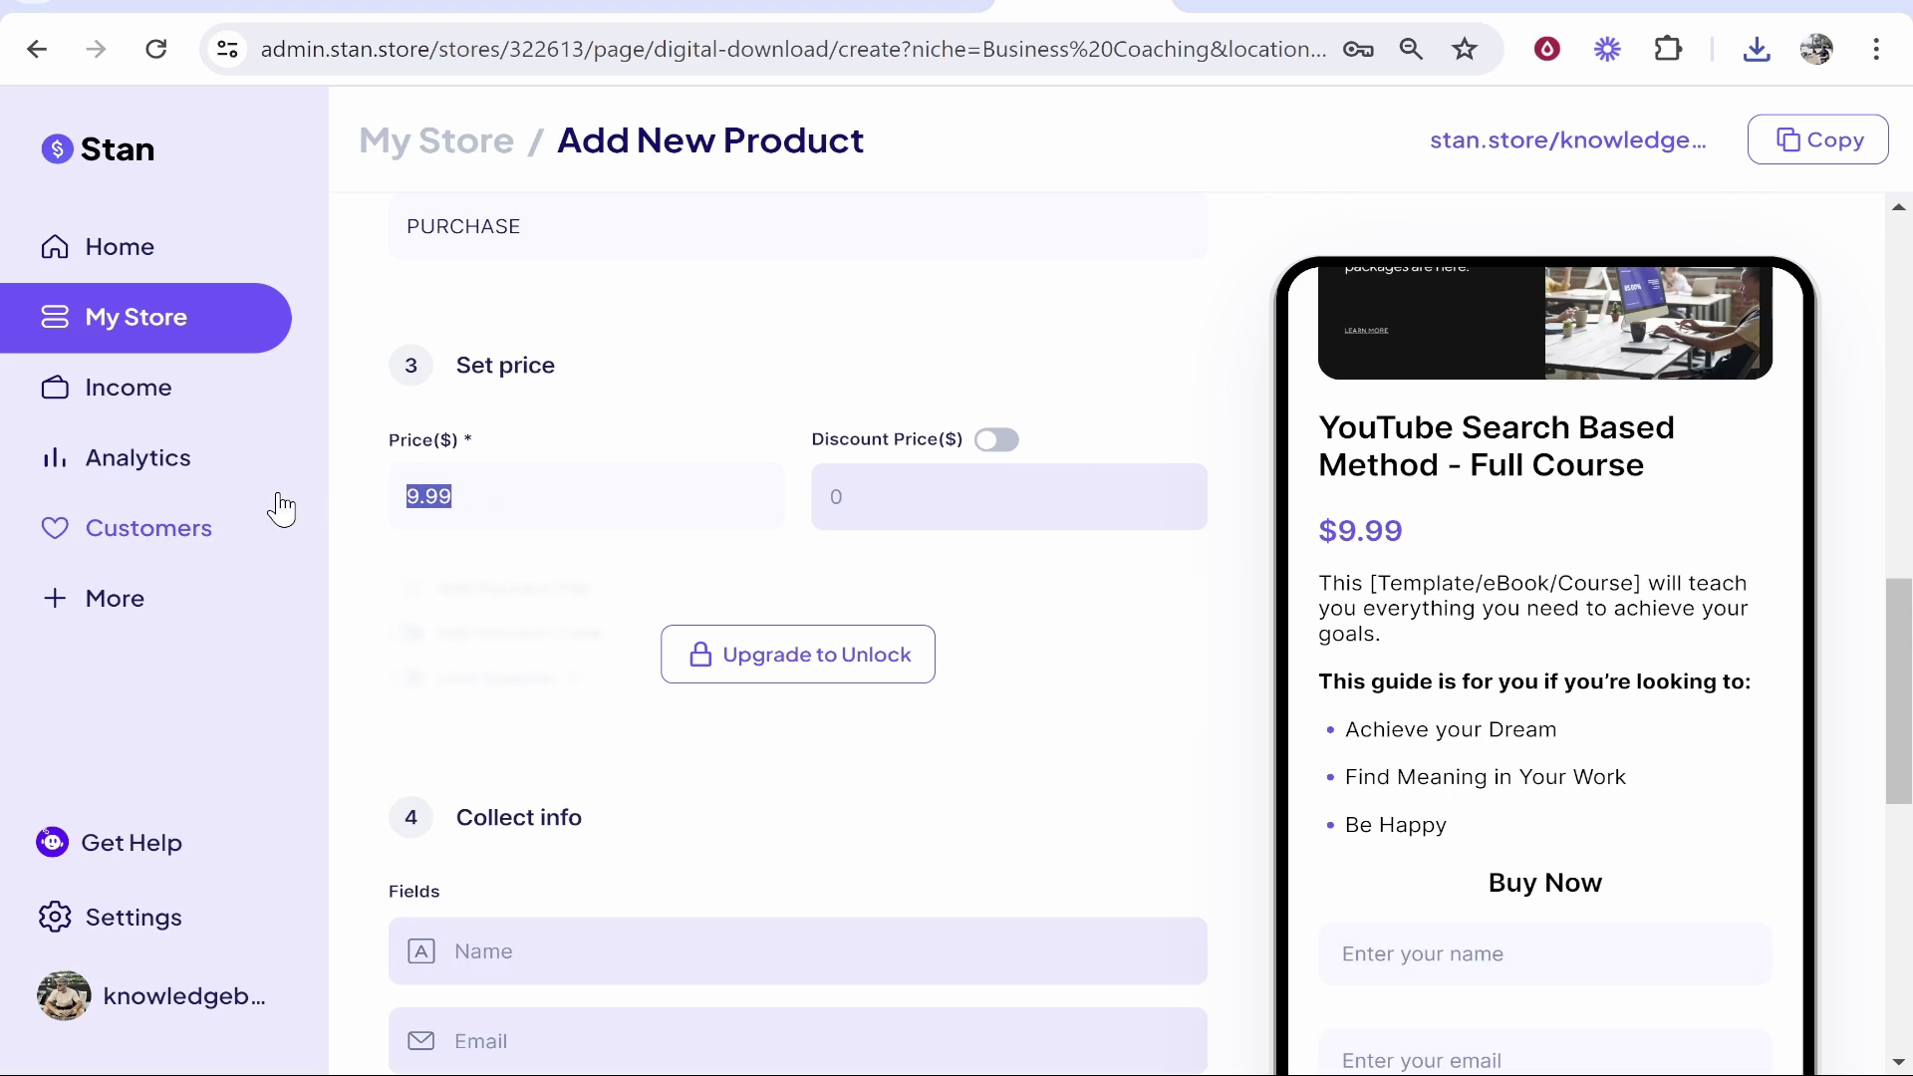
{"action": "key", "text": "BackSpace"}
{"action": "type", "text": "197"}
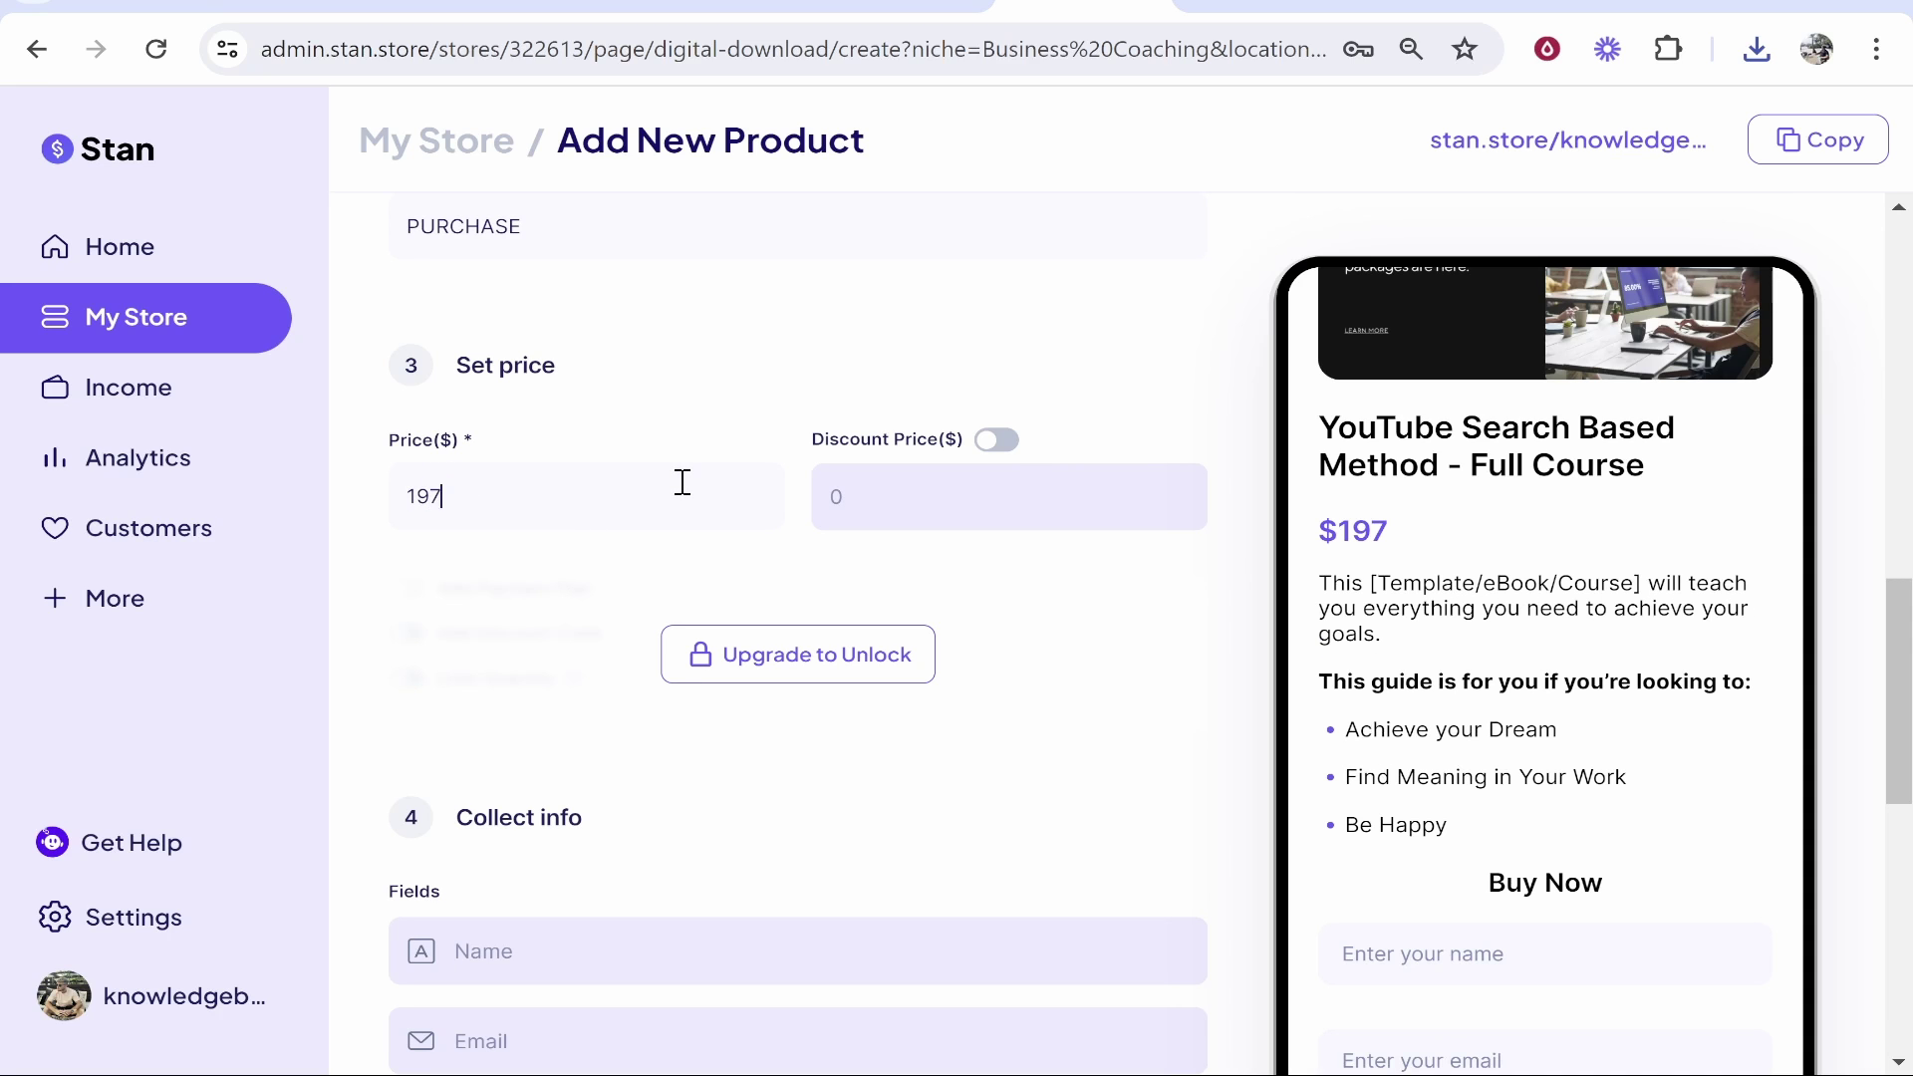
- Toggle the discount price on and off and check extra field types without adding any
{"action": "left_click", "coordinate": [1002, 442]}
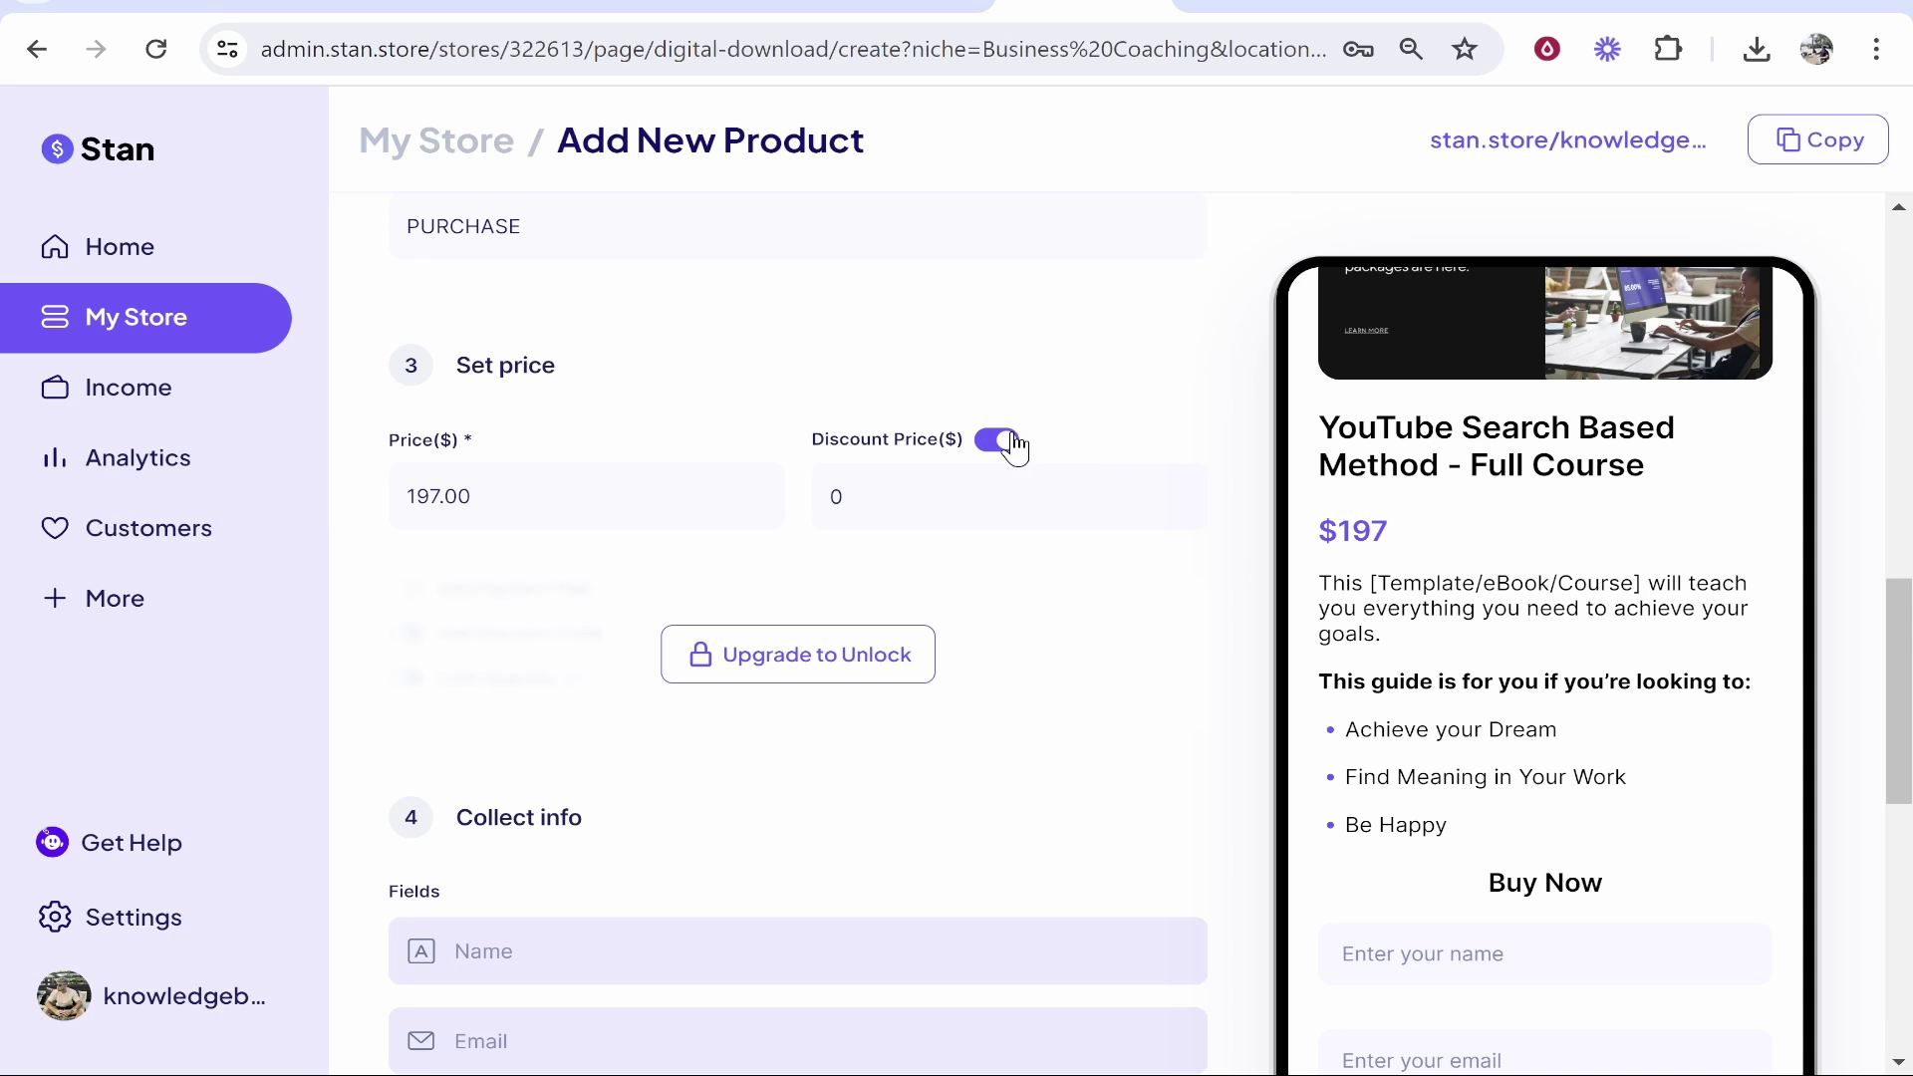
{"action": "left_click", "coordinate": [1002, 439]}
{"action": "scroll", "coordinate": [718, 361], "scroll_direction": "down", "scroll_amount": 6}
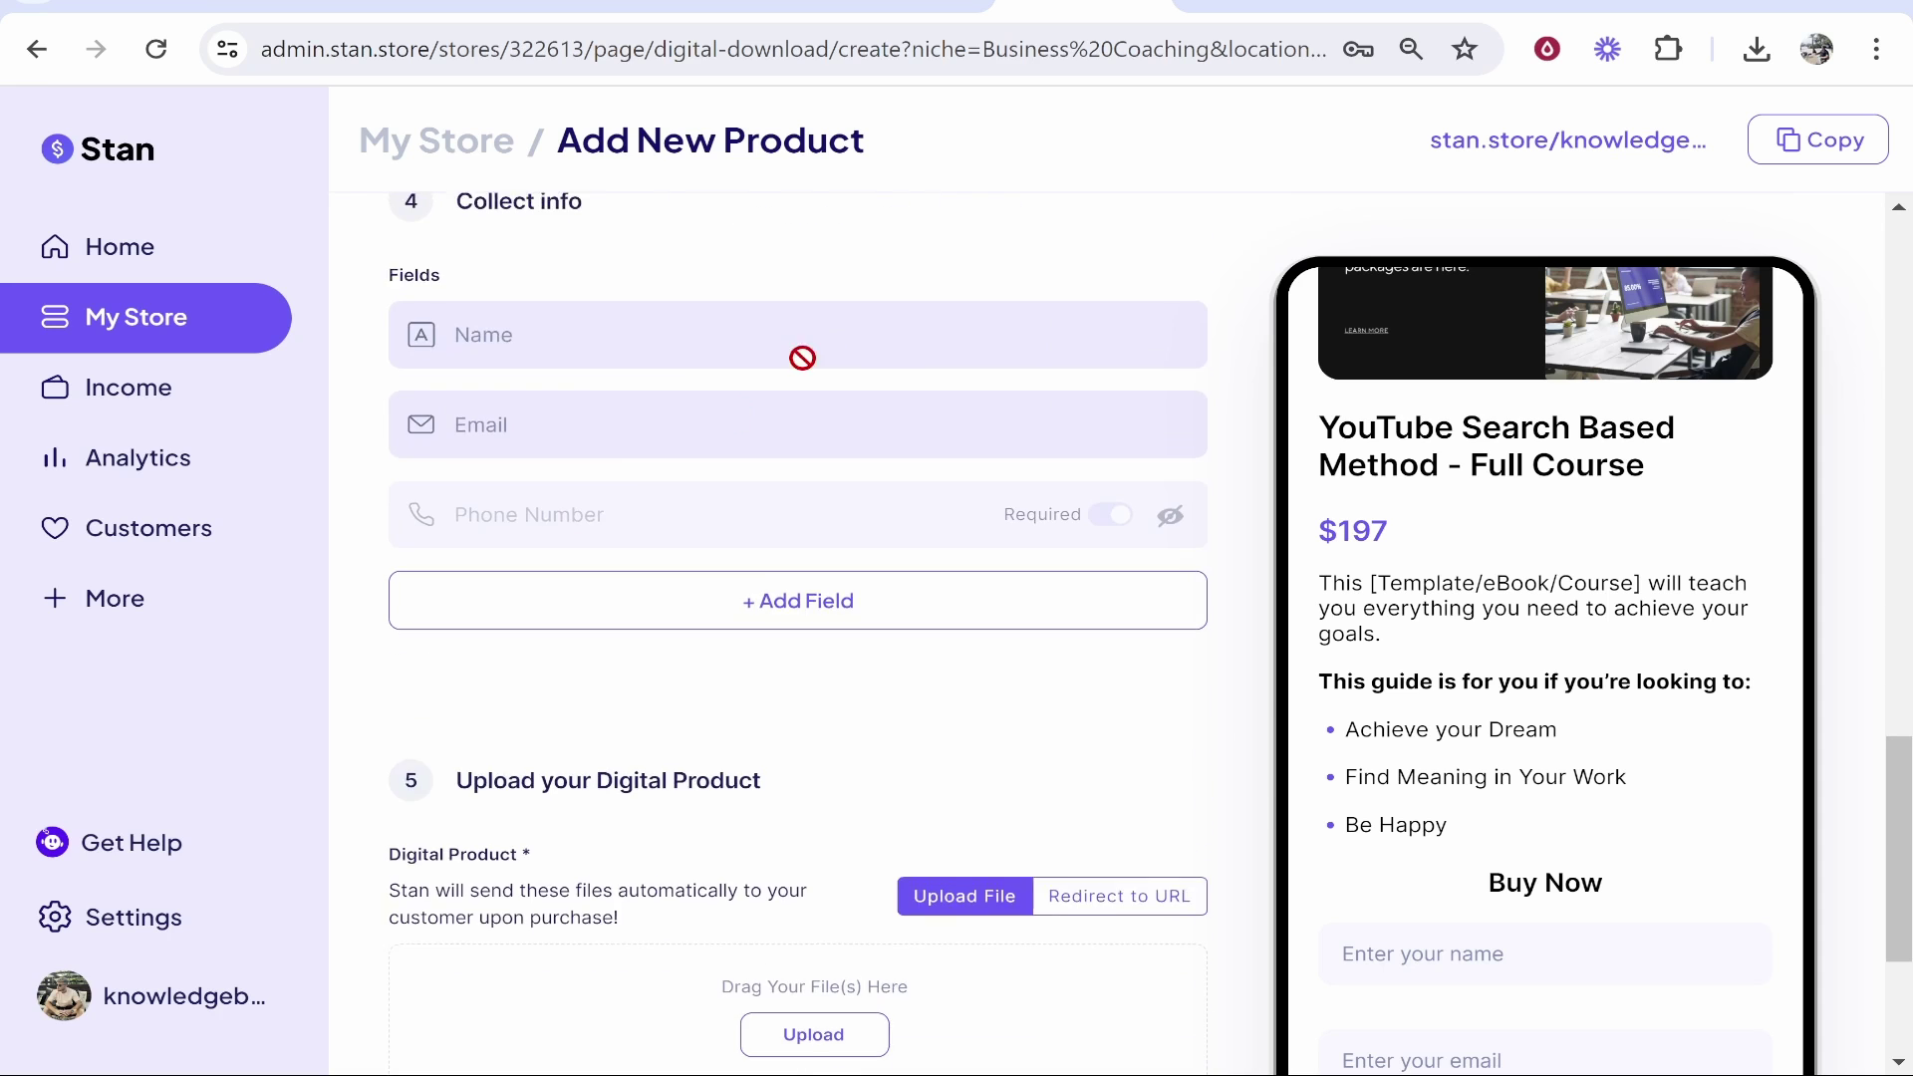
{"action": "scroll", "coordinate": [648, 458], "scroll_direction": "up", "scroll_amount": 3}
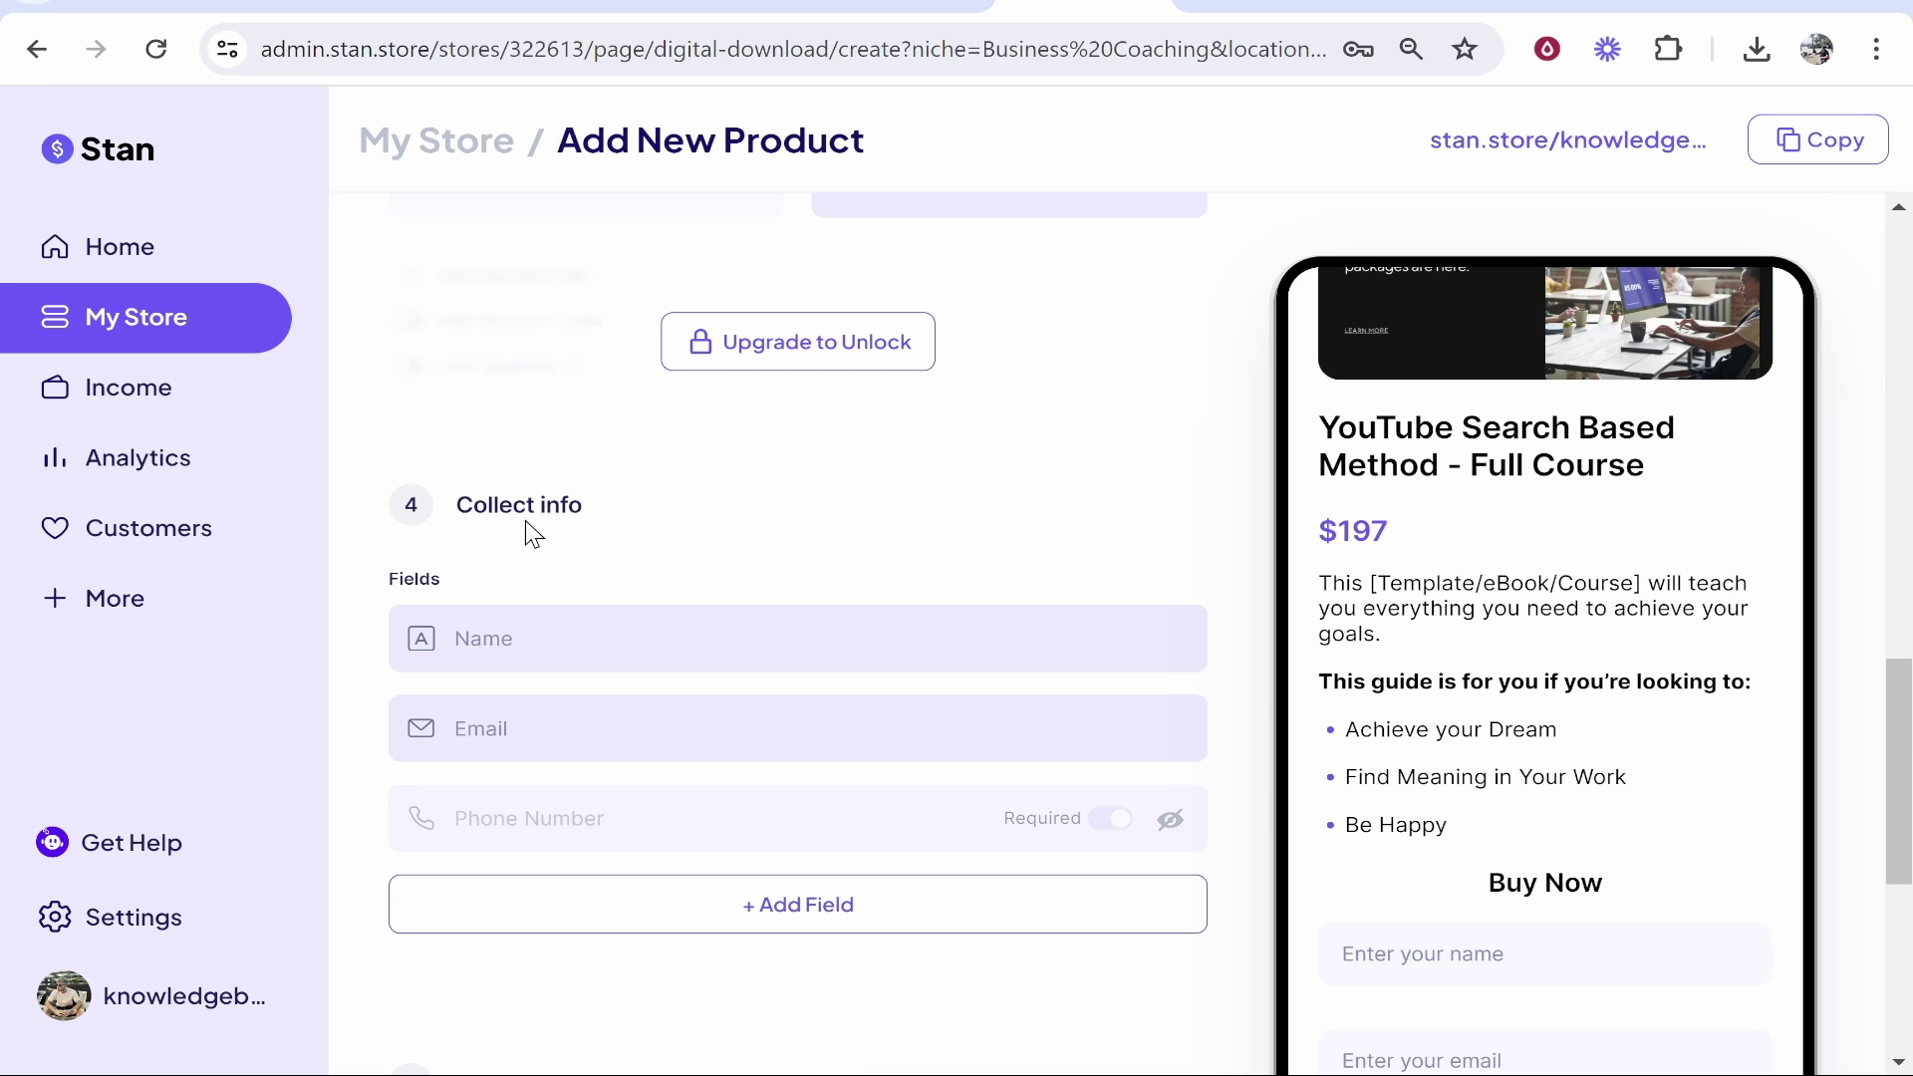
{"action": "left_click_drag", "start_coordinate": [566, 508], "coordinate": [478, 499]}
{"action": "left_click", "coordinate": [897, 904]}
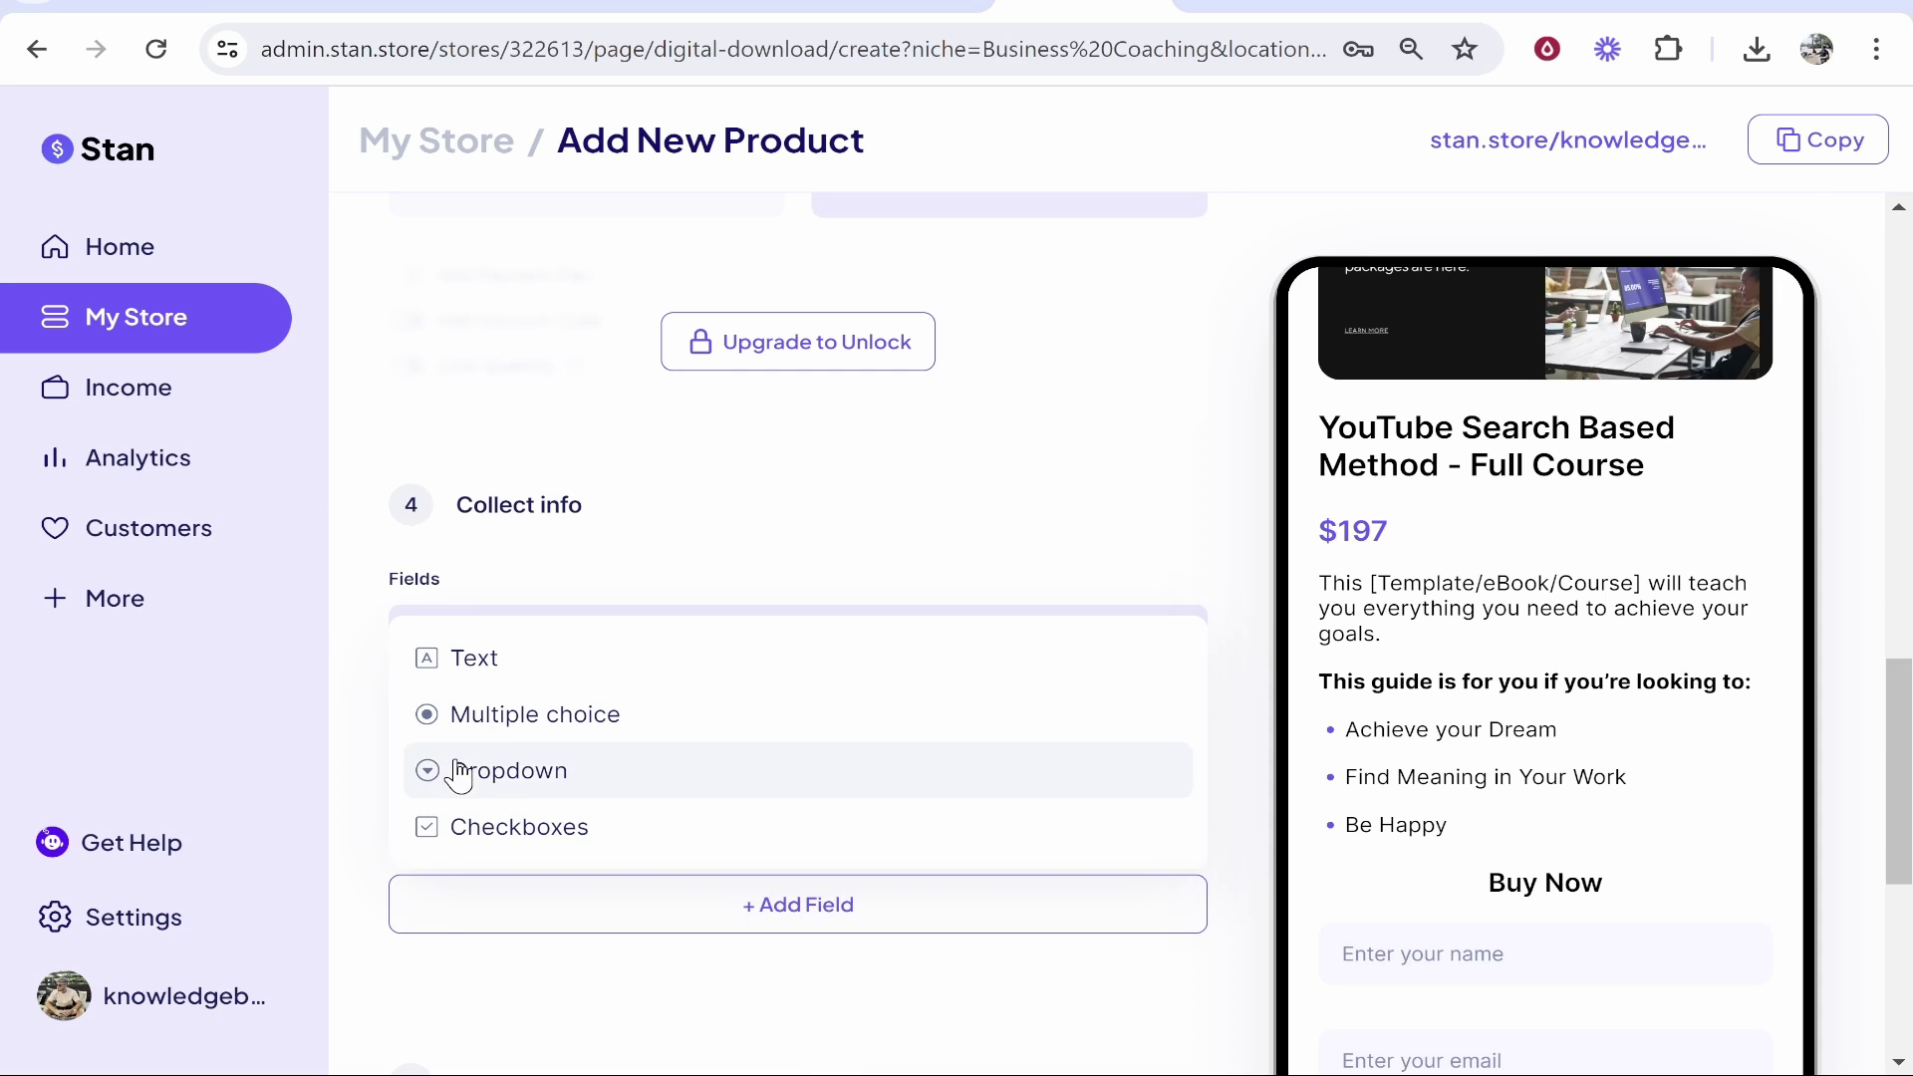
{"action": "left_click", "coordinate": [957, 444]}
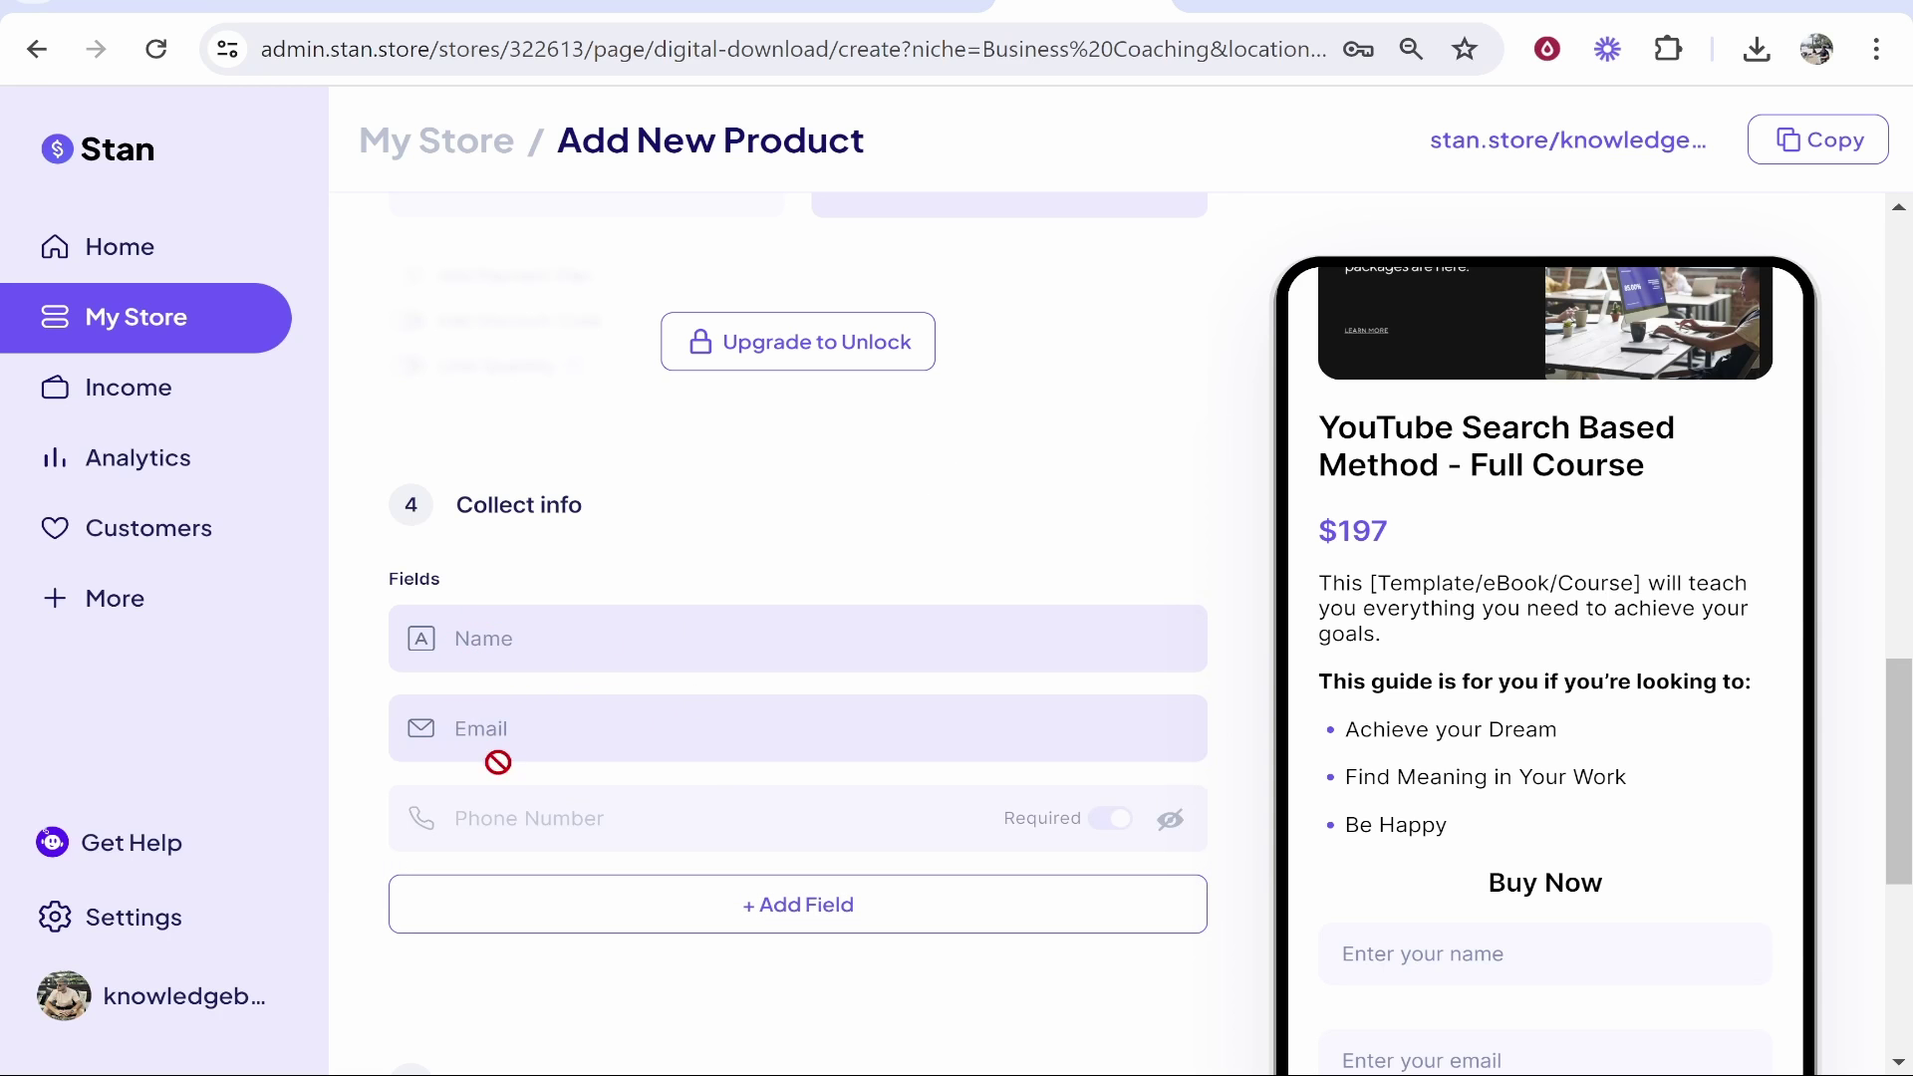
{"action": "scroll", "coordinate": [464, 516], "scroll_direction": "down", "scroll_amount": 6}
{"action": "left_click_drag", "start_coordinate": [447, 458], "coordinate": [762, 455]}
- Upload 'How To Install Telegram in Google Drive copy' from Desktop as the product file and publish
{"action": "left_click", "coordinate": [774, 530]}
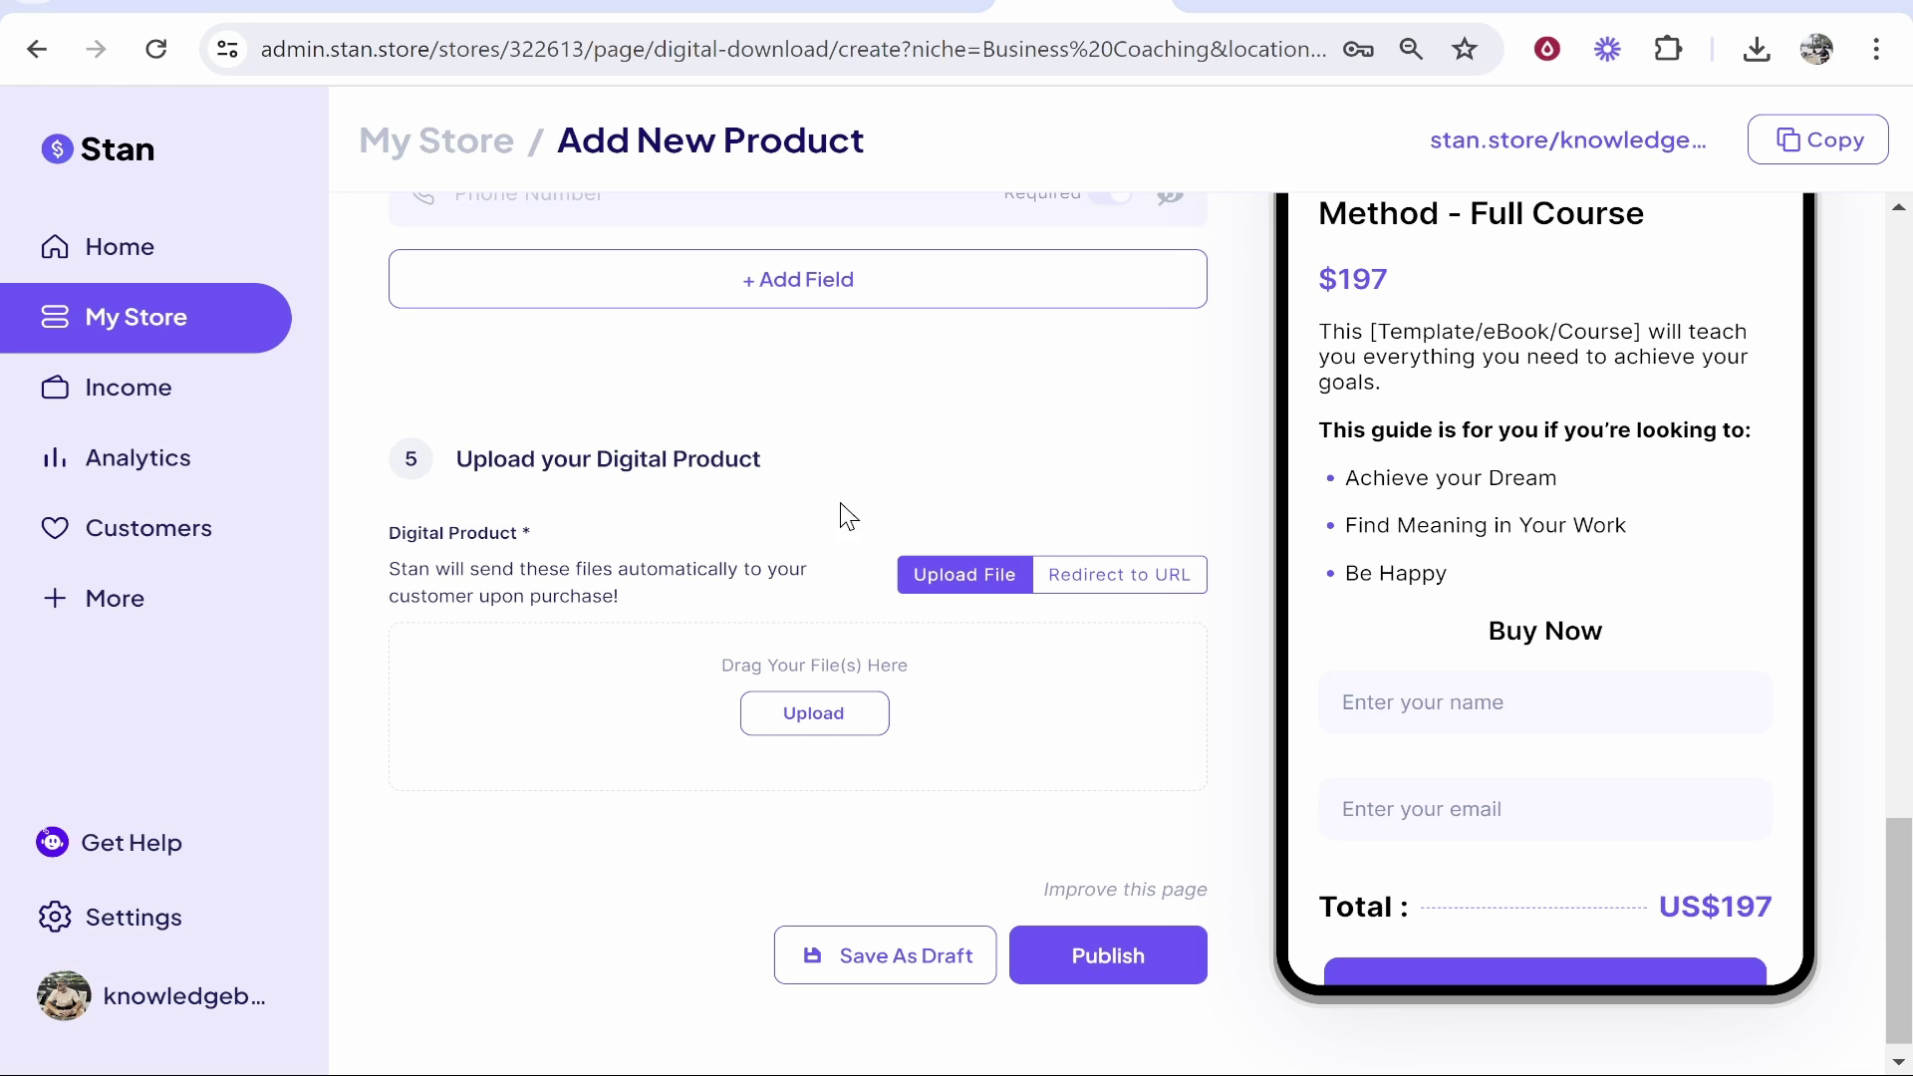
{"action": "left_click", "coordinate": [773, 722]}
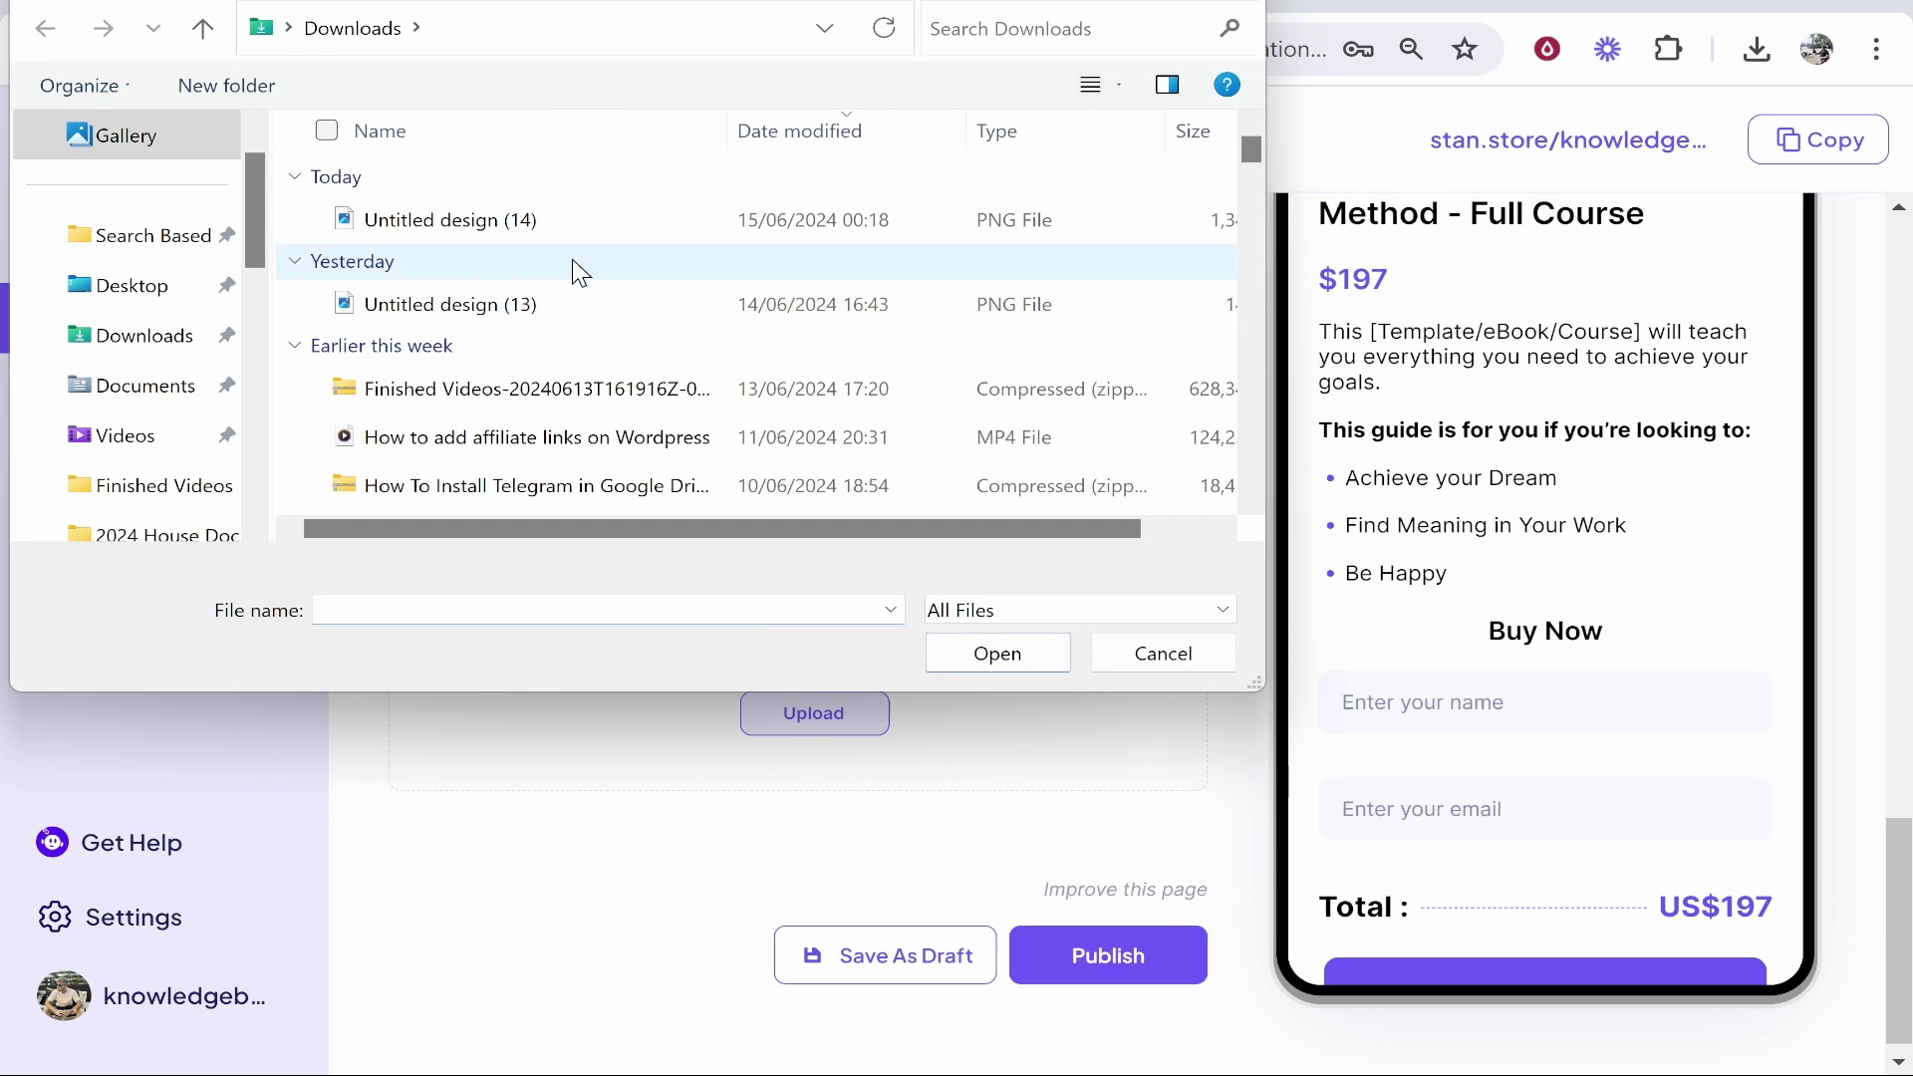
{"action": "left_click", "coordinate": [140, 287]}
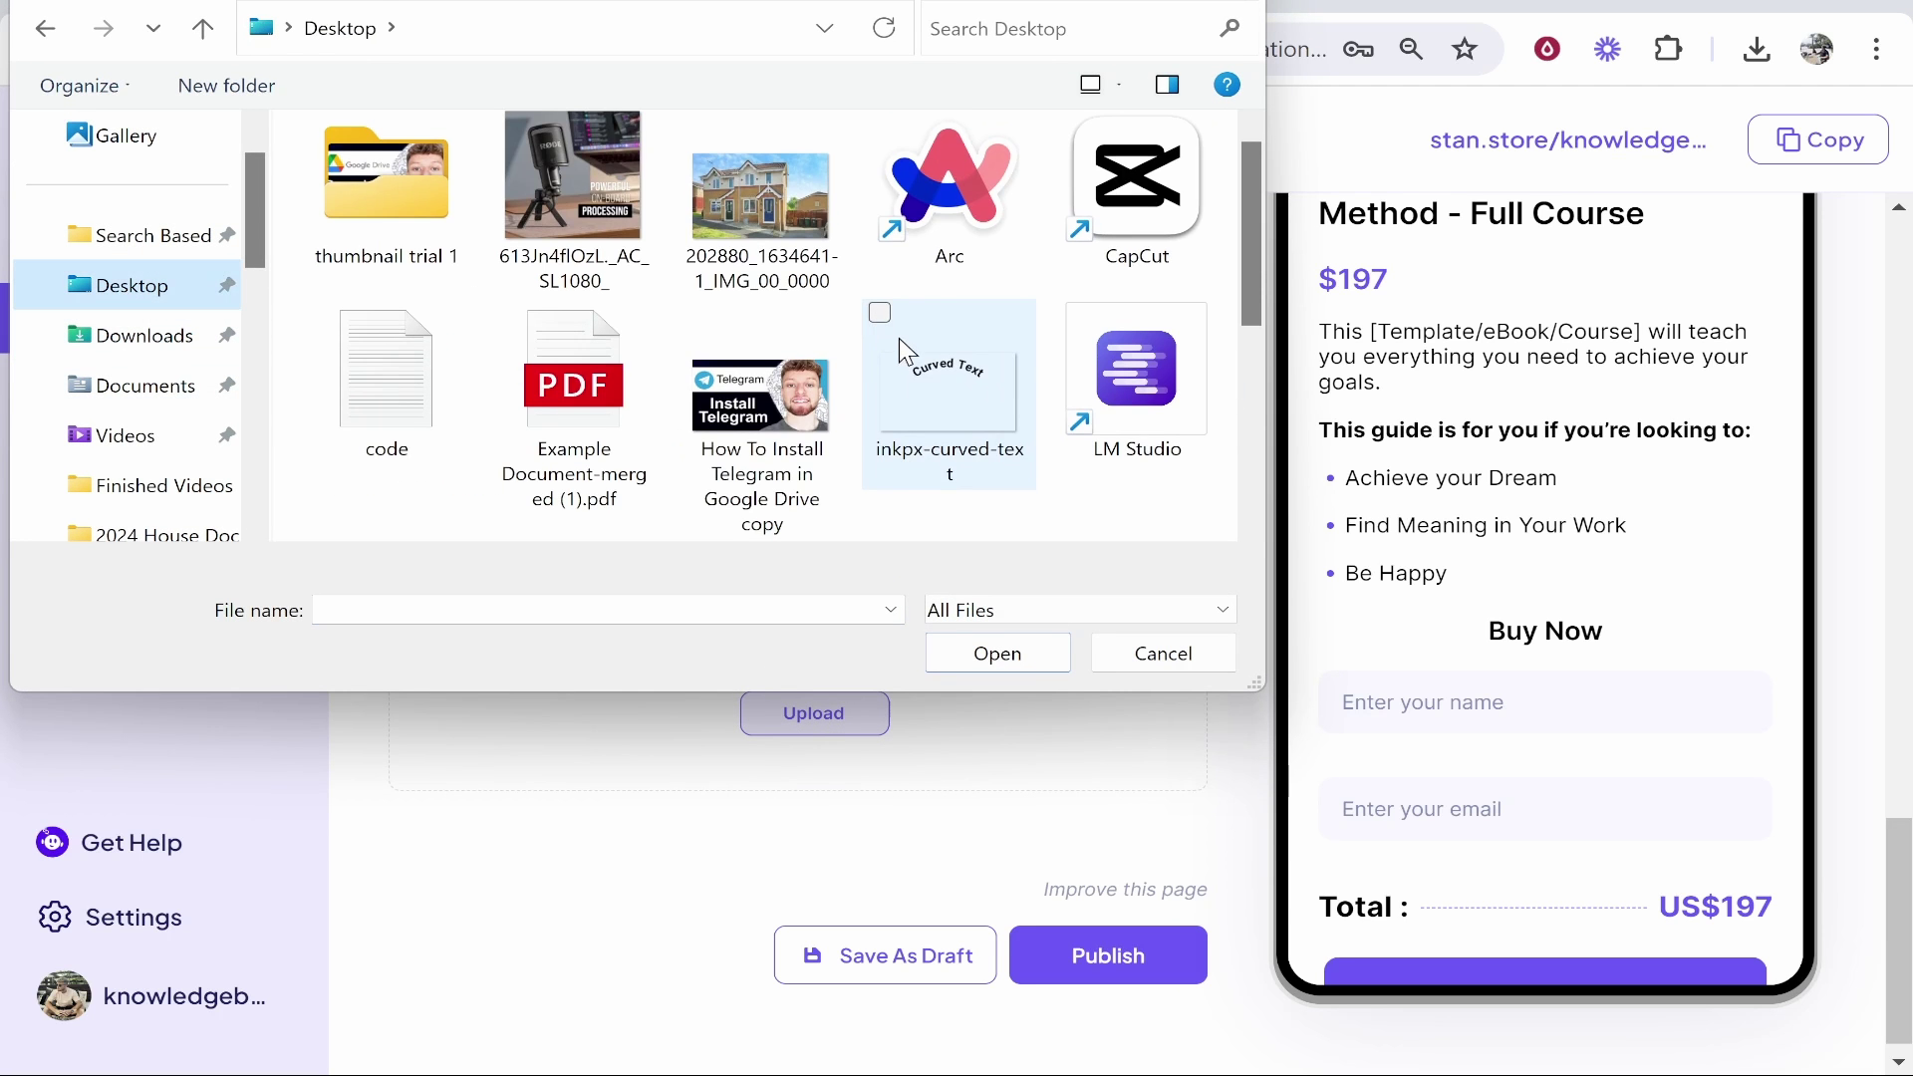
{"action": "scroll", "coordinate": [762, 418], "scroll_direction": "up", "scroll_amount": 1}
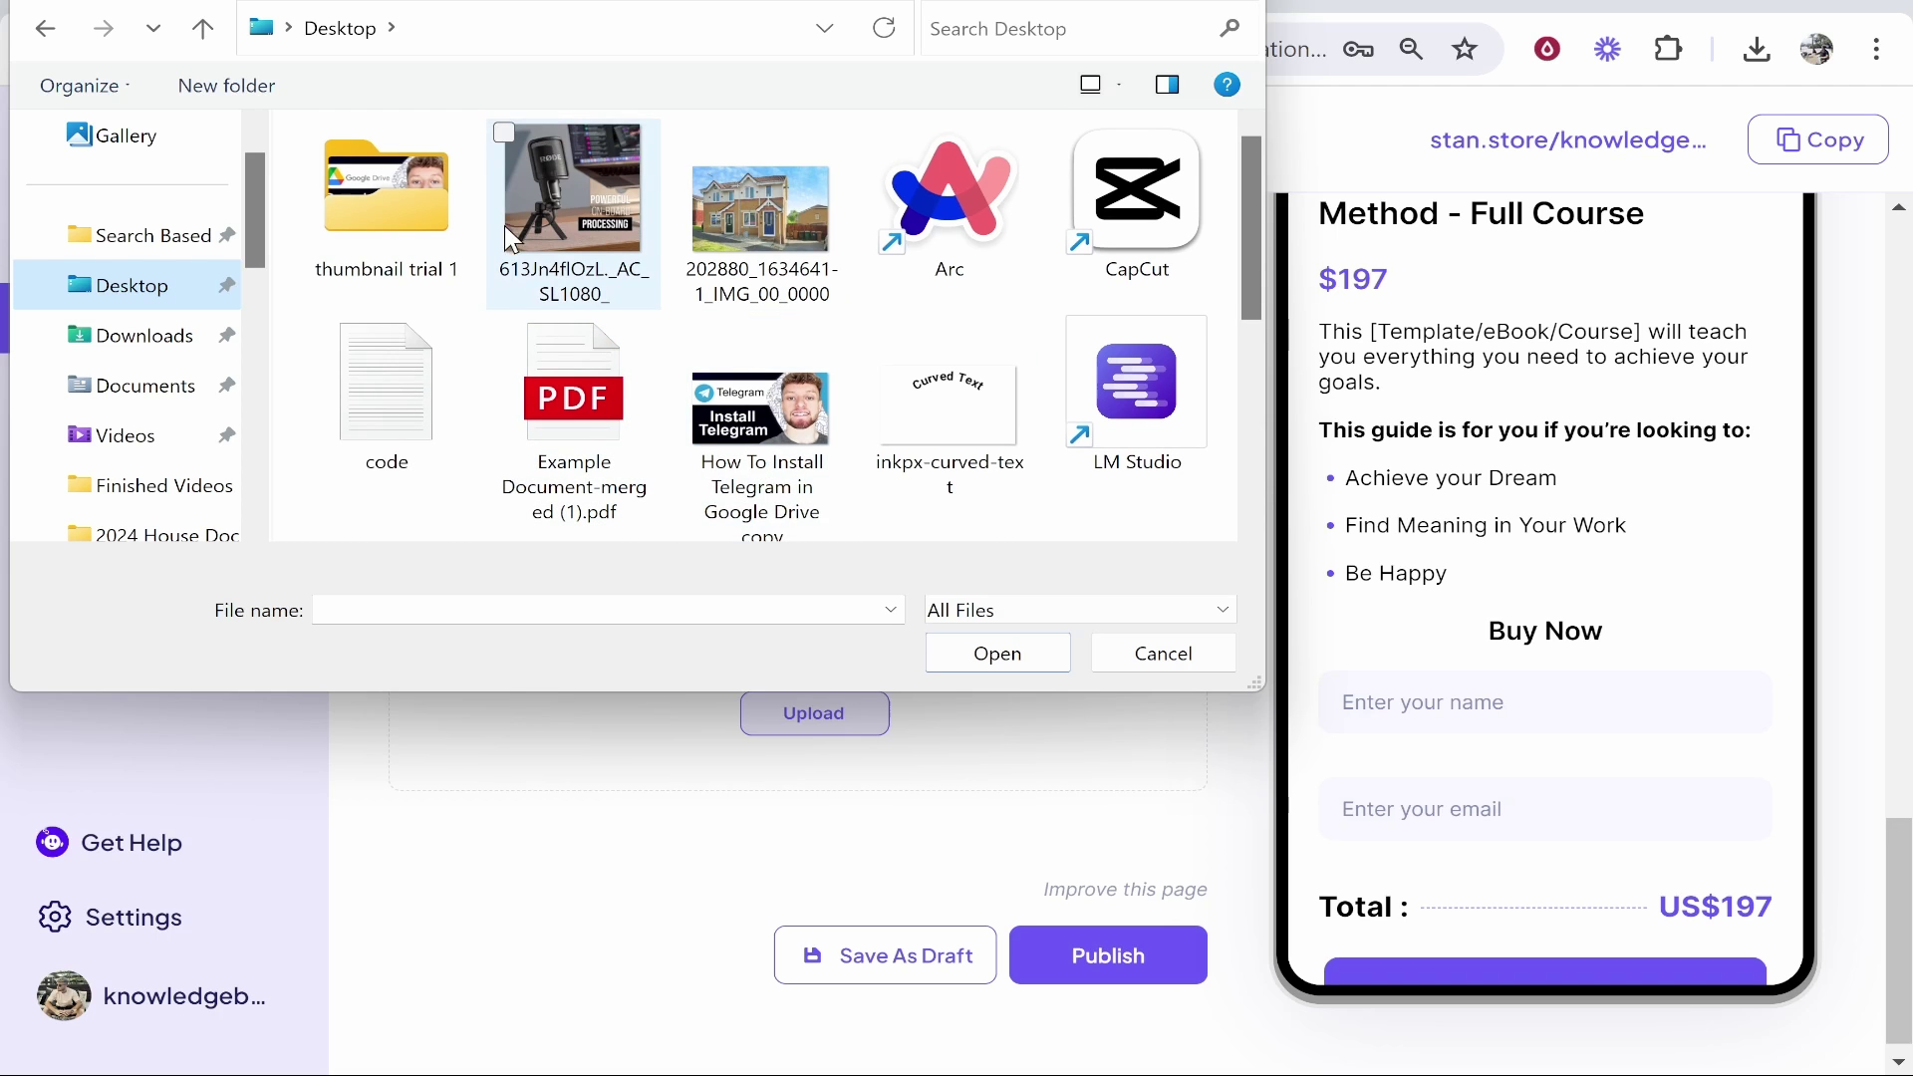
{"action": "left_click", "coordinate": [780, 435]}
{"action": "left_click", "coordinate": [1049, 666]}
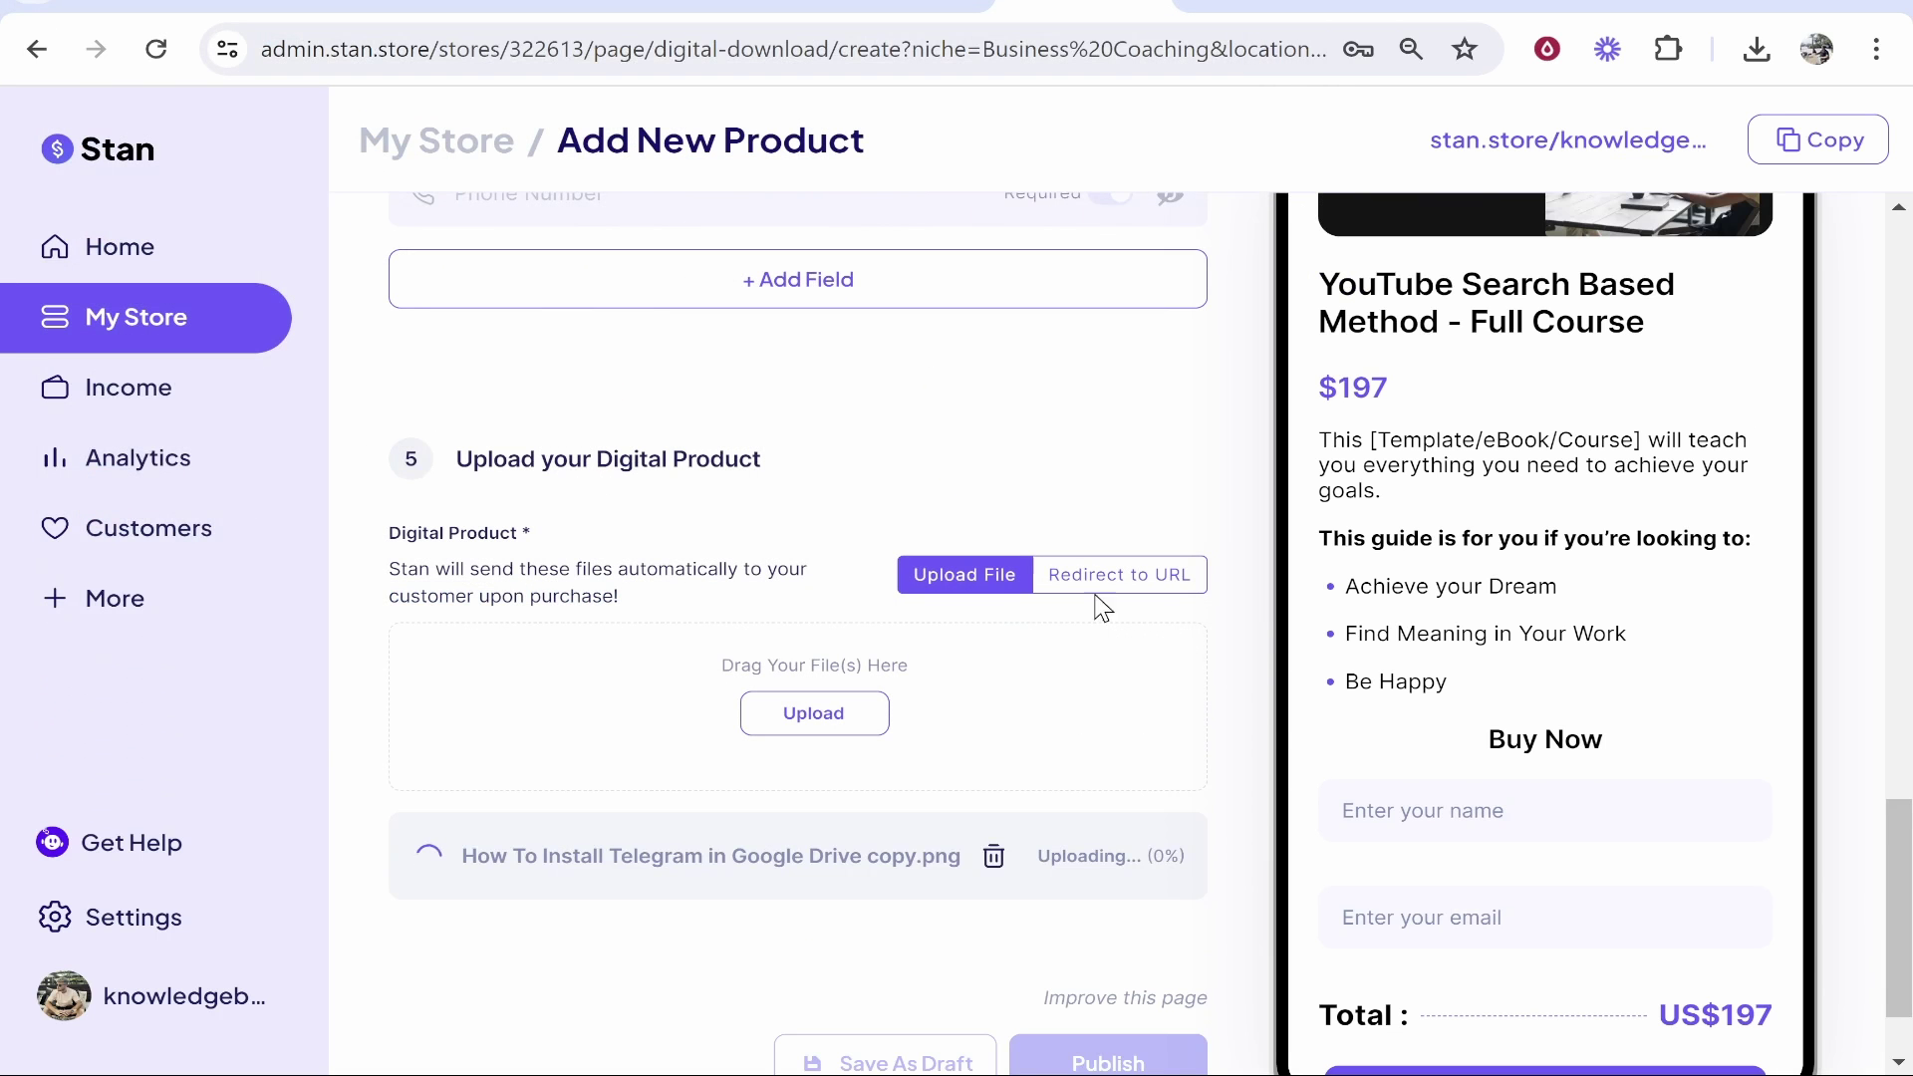
{"action": "scroll", "coordinate": [803, 627], "scroll_direction": "down", "scroll_amount": 2}
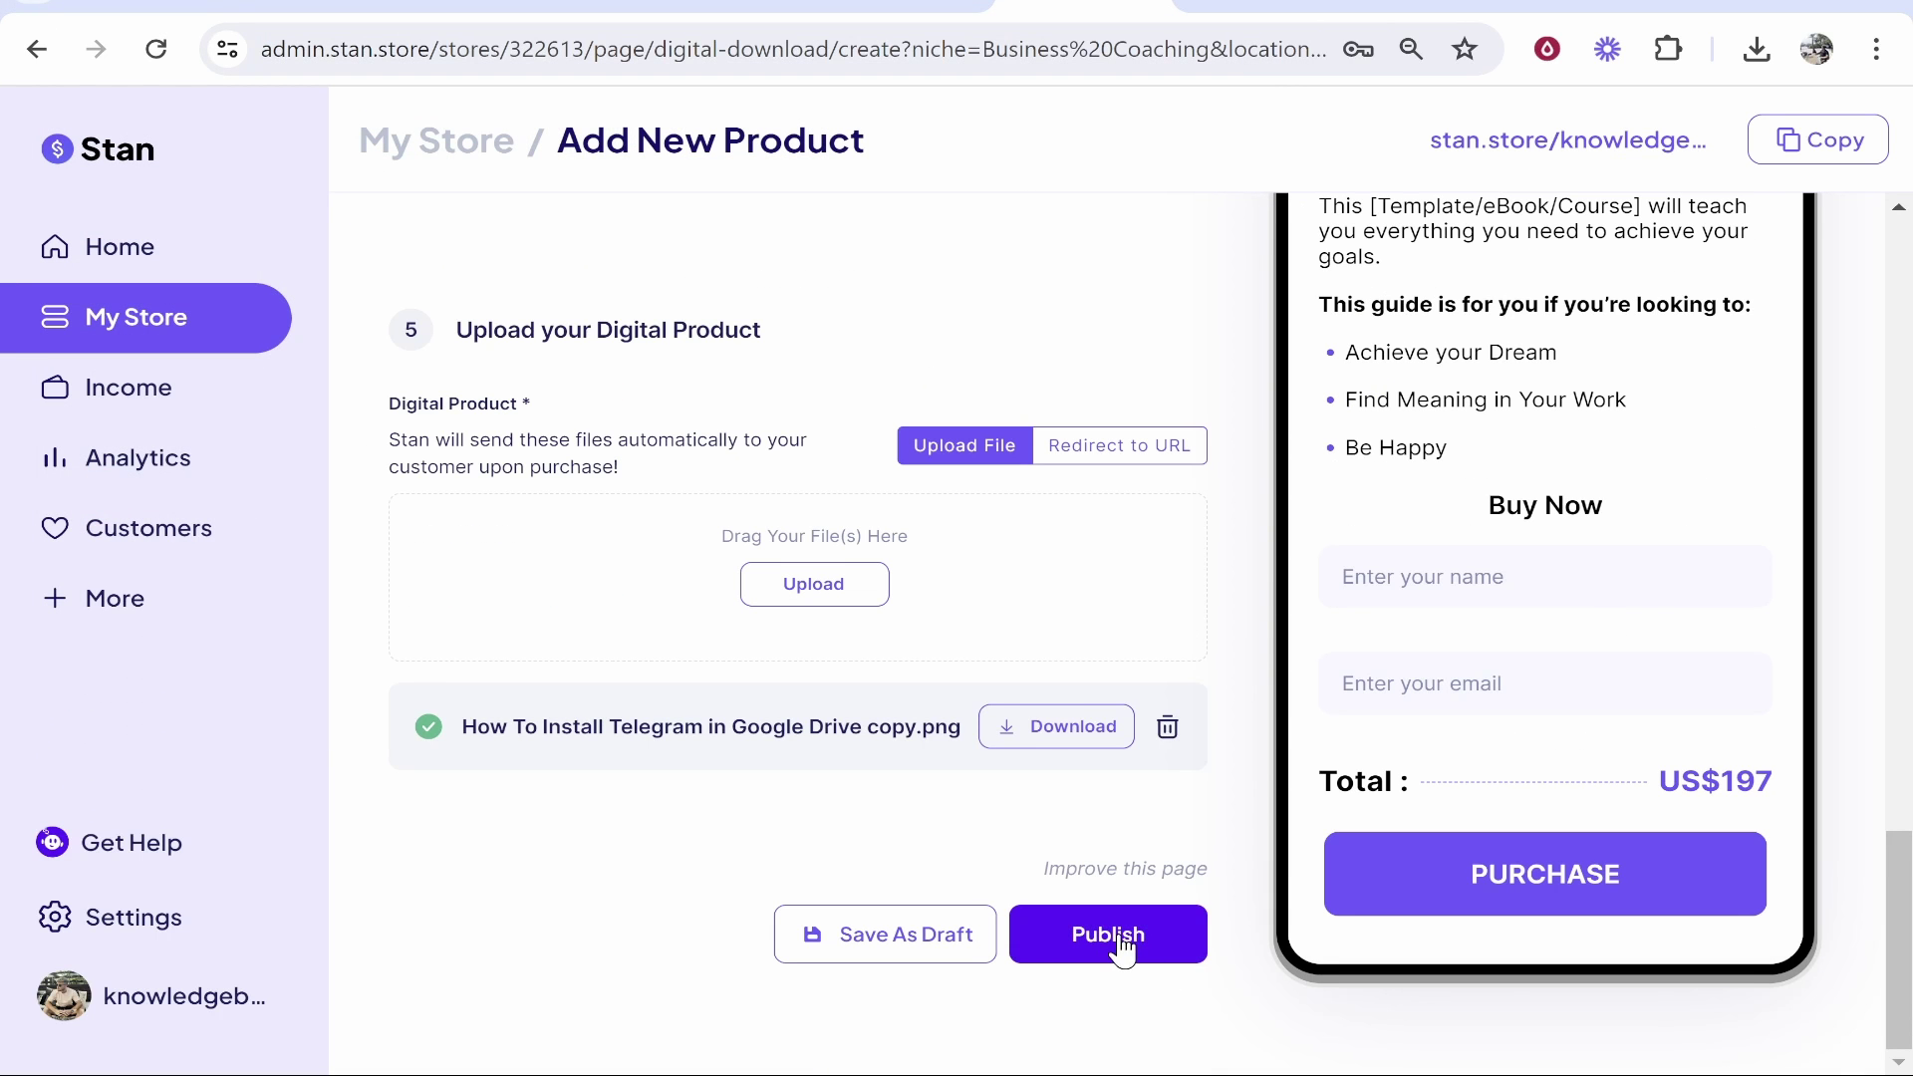
{"action": "left_click", "coordinate": [1120, 936]}
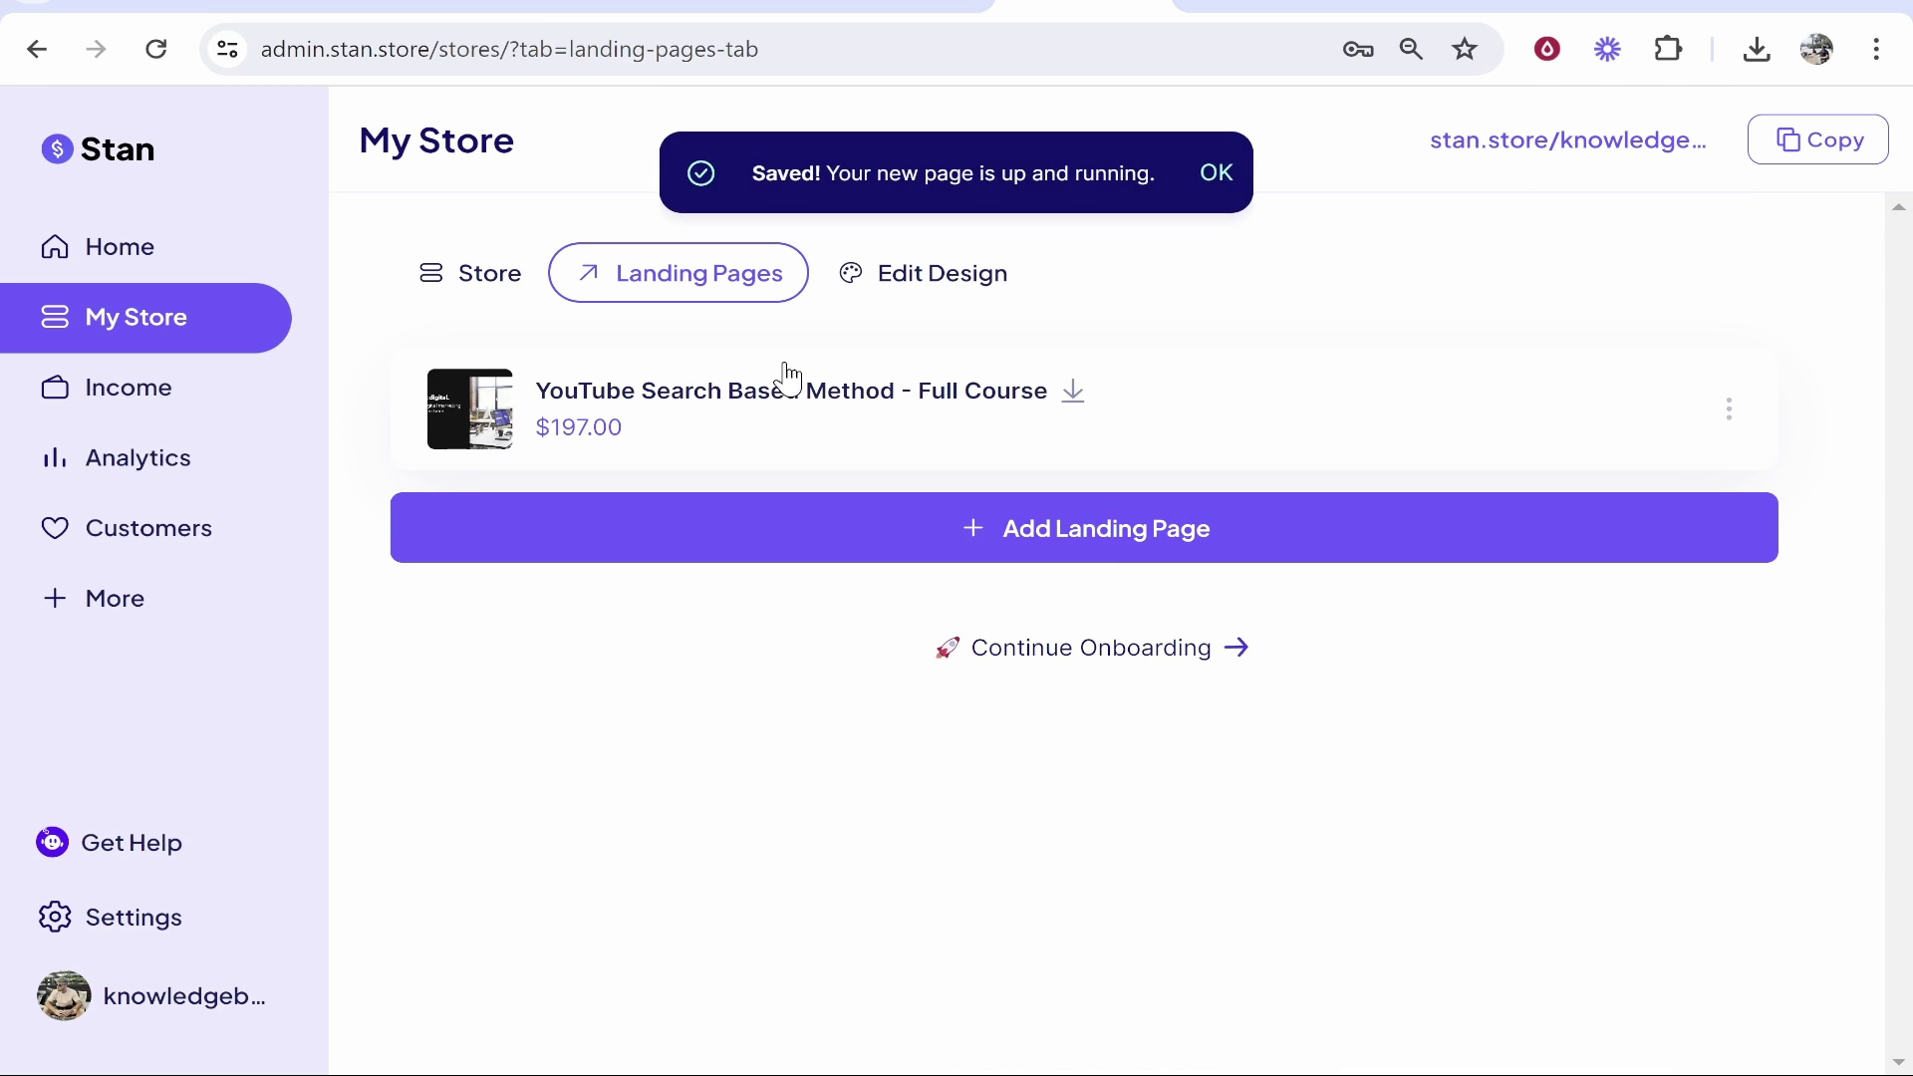
- Switch the store theme to Nightview, save it, and return to the Landing Pages list
{"action": "left_click", "coordinate": [928, 281]}
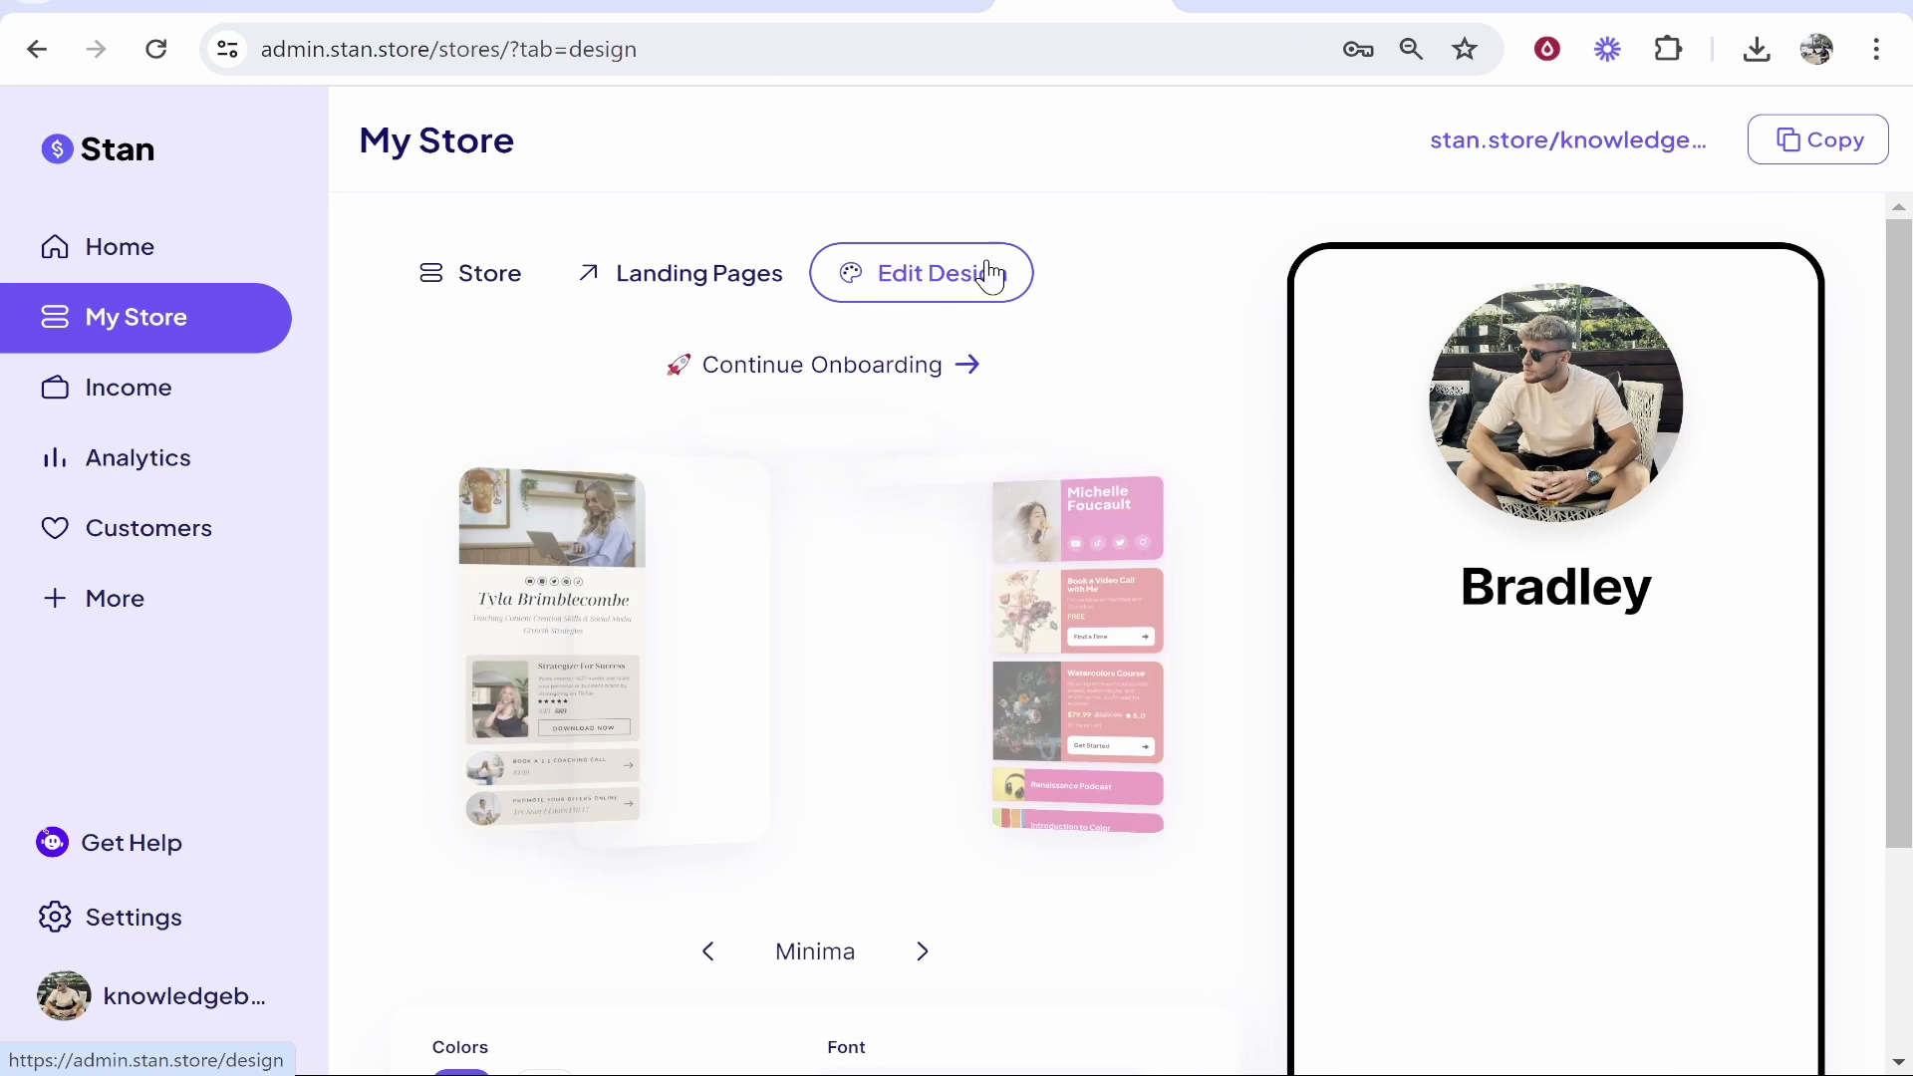
{"action": "scroll", "coordinate": [931, 617], "scroll_direction": "down", "scroll_amount": 2}
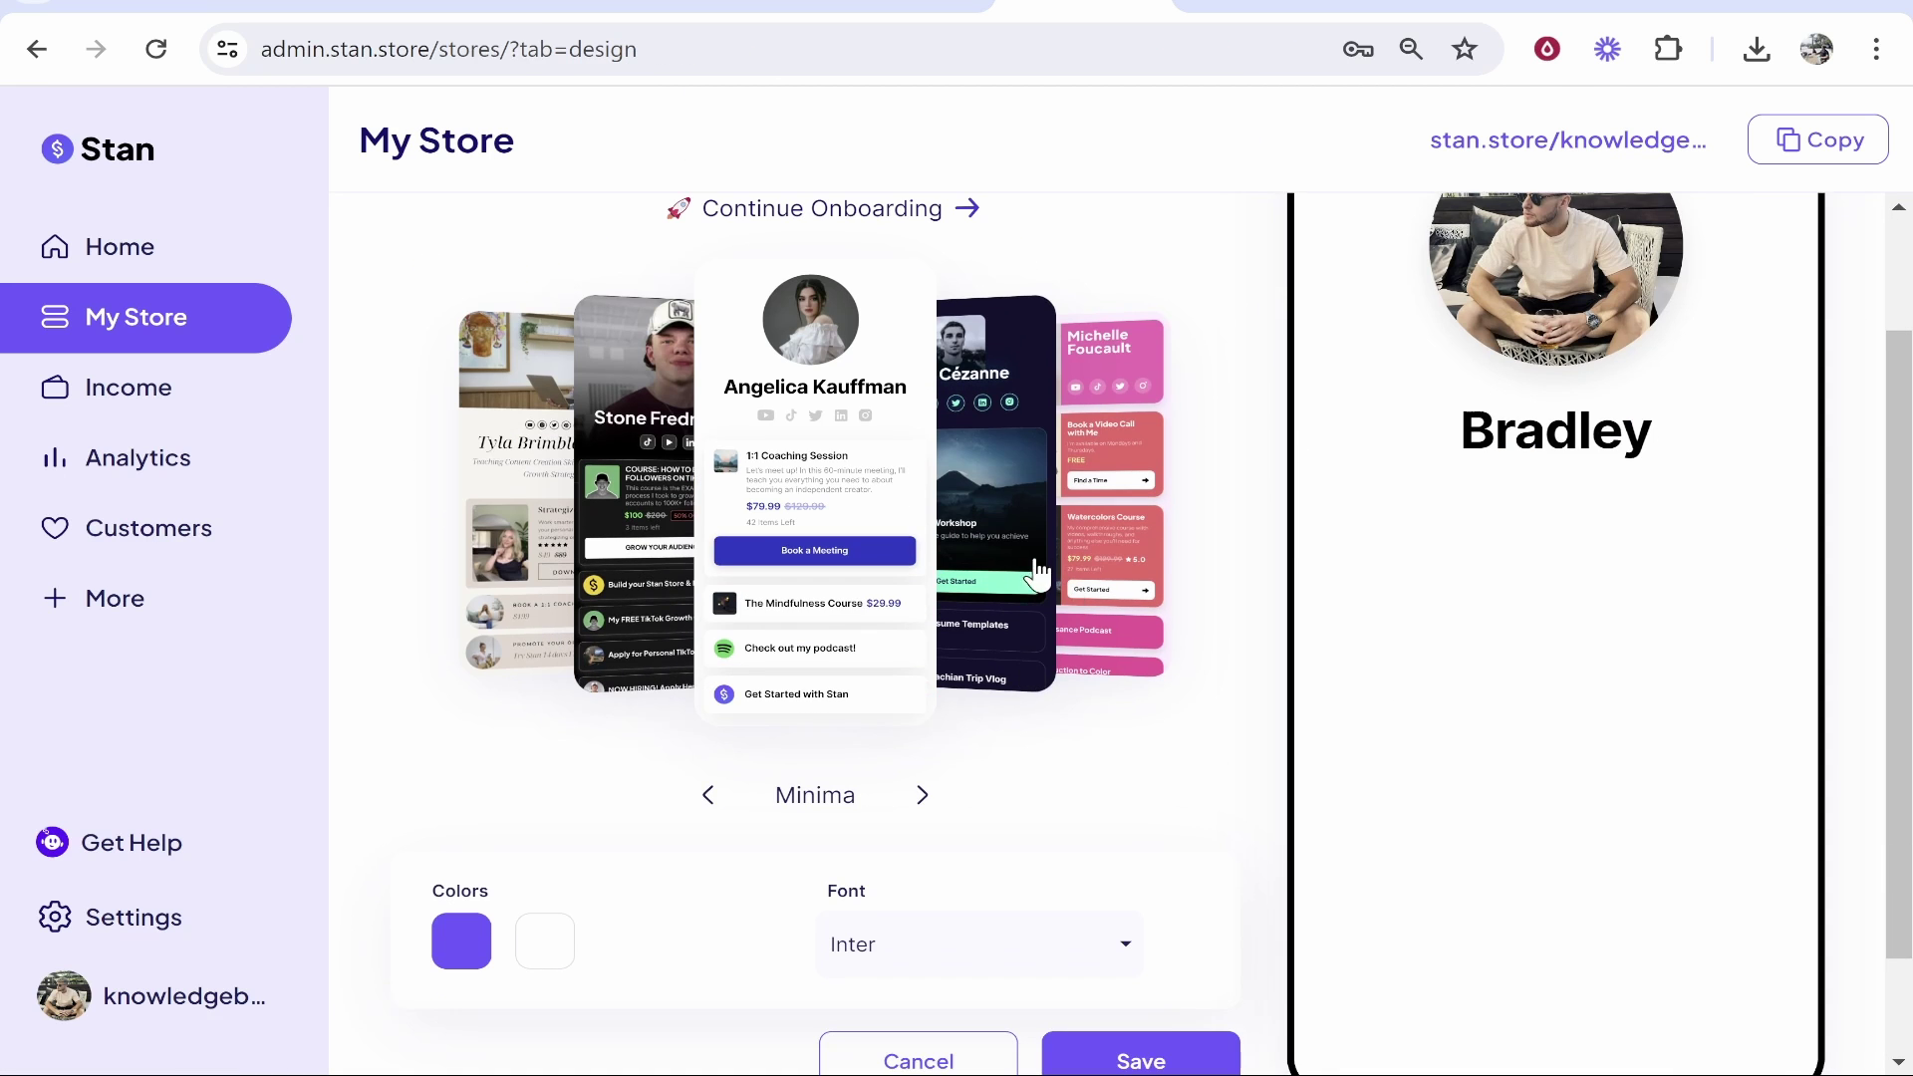
{"action": "left_click", "coordinate": [1051, 546]}
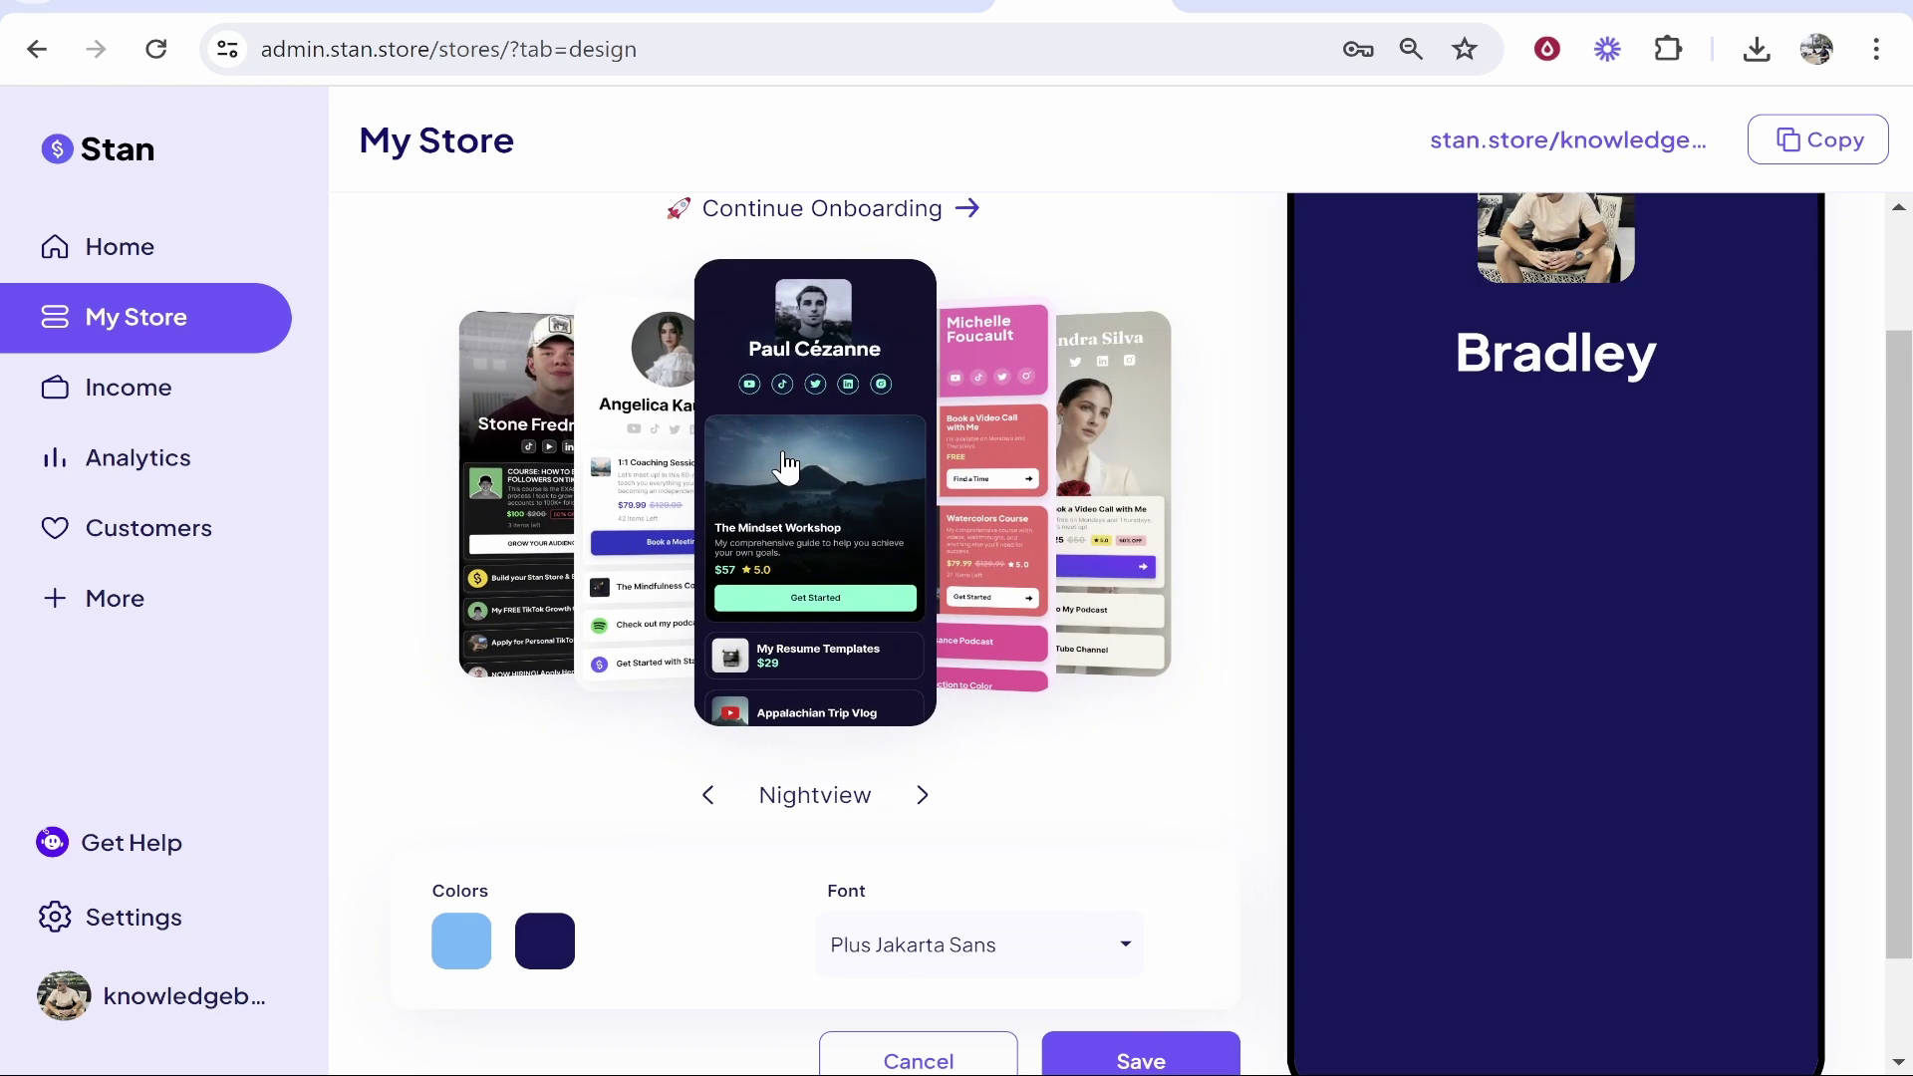
{"action": "scroll", "coordinate": [1048, 843], "scroll_direction": "down", "scroll_amount": 1}
{"action": "left_click", "coordinate": [1170, 939]}
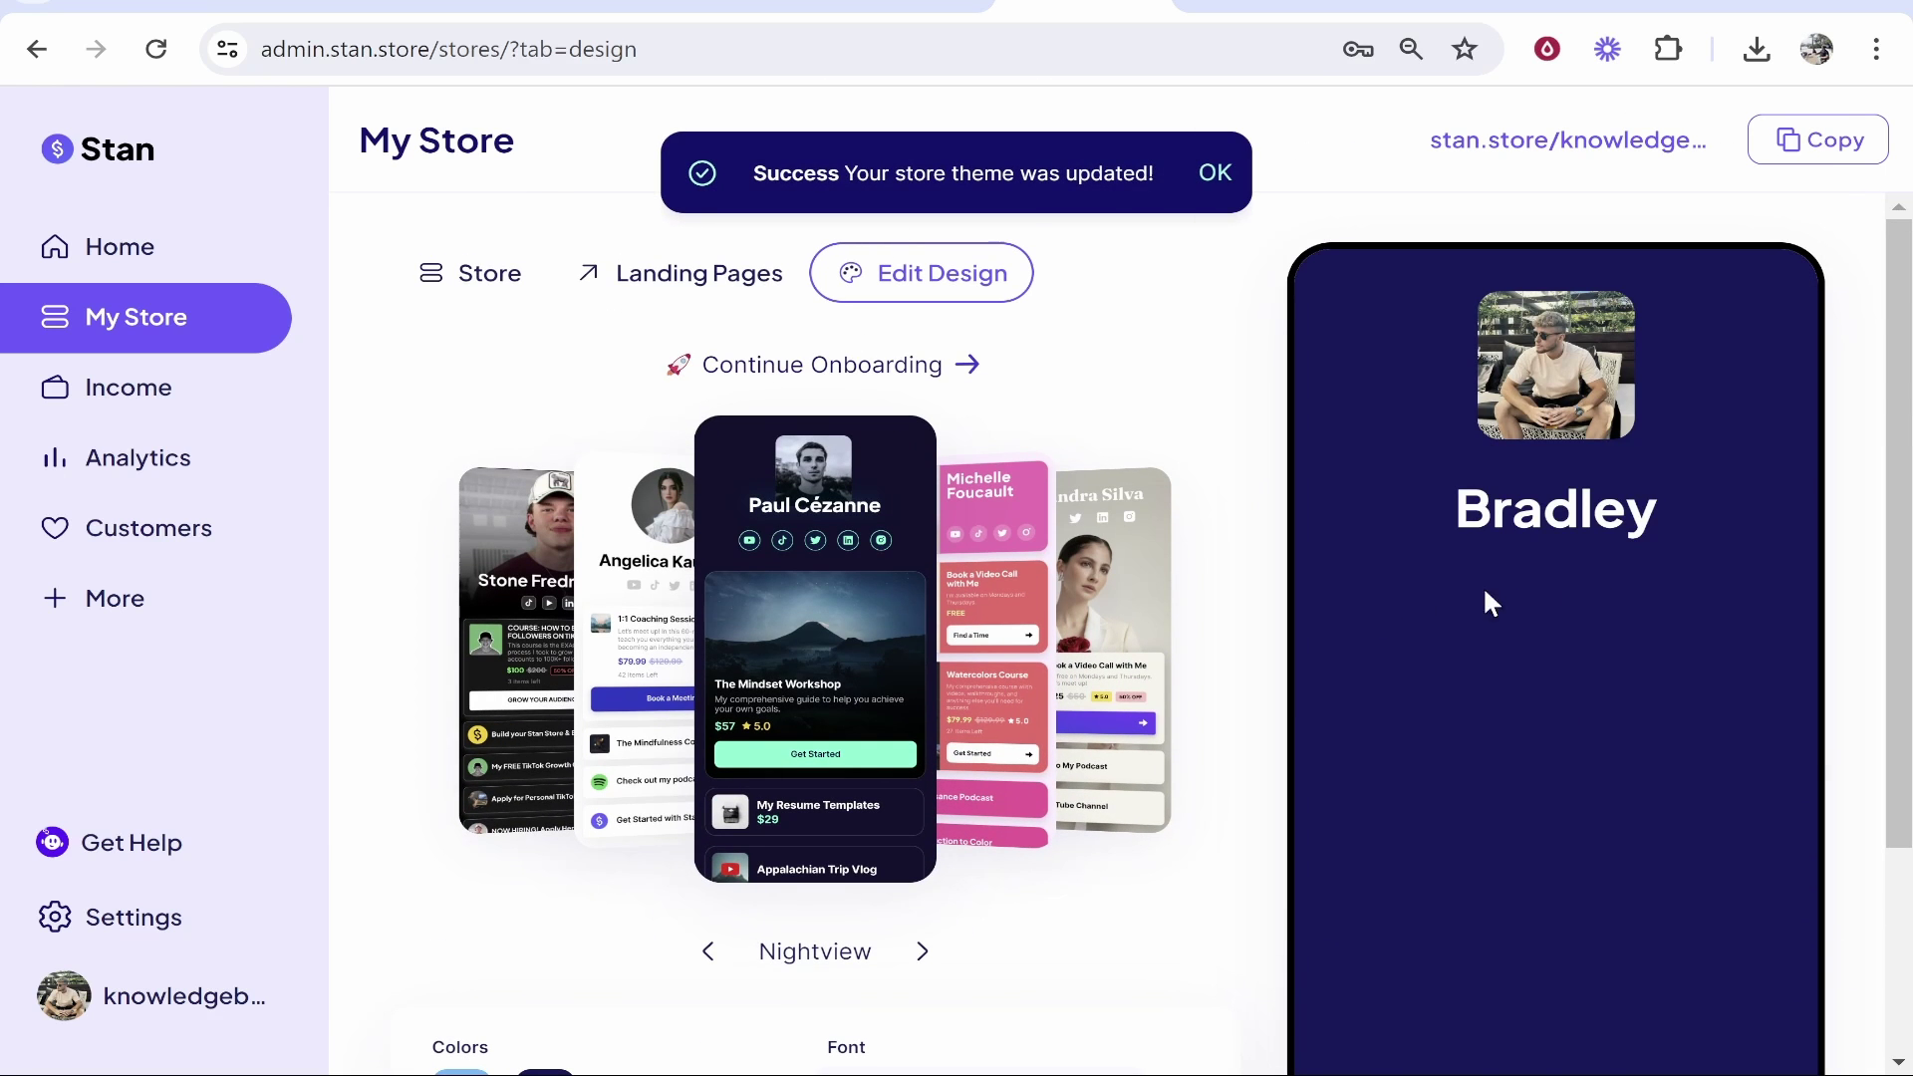
{"action": "left_click", "coordinate": [671, 272]}
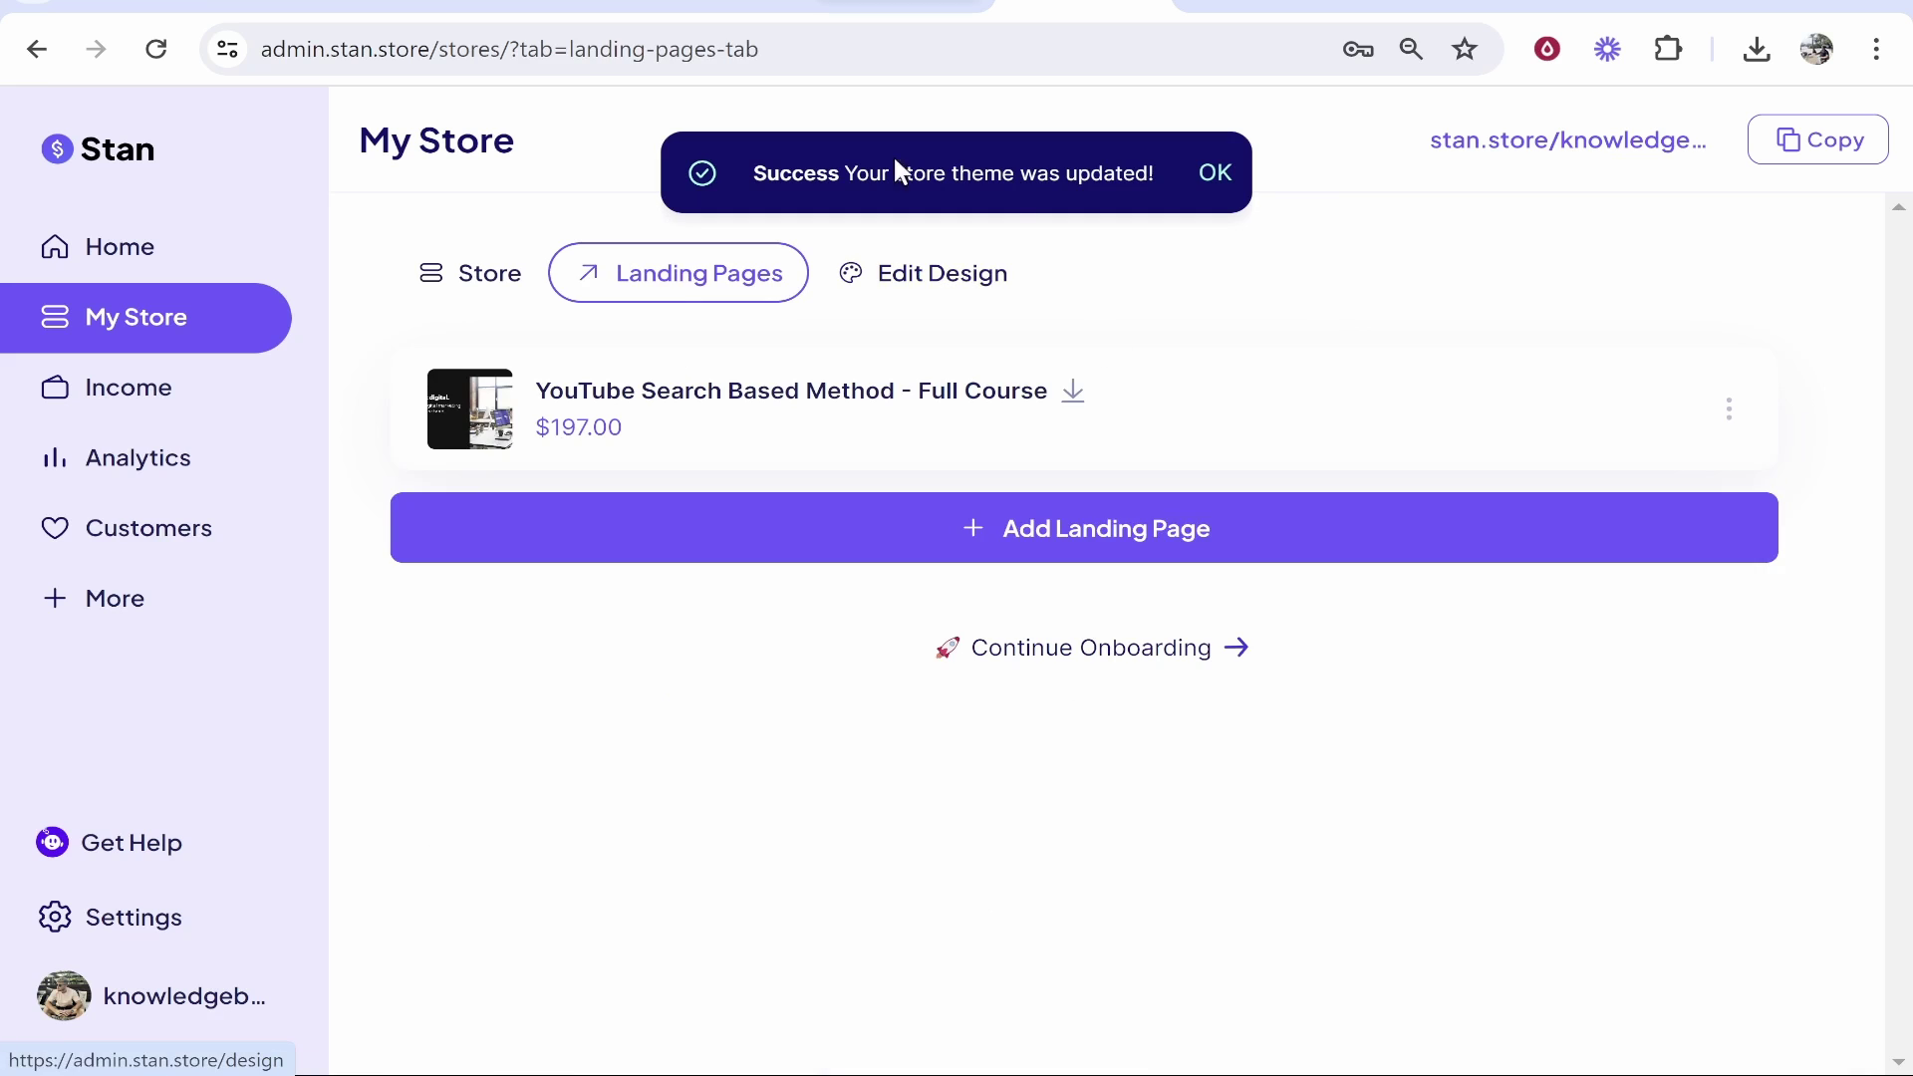
- Move the $197 course landing page onto the store and open its Digital Download card
{"action": "left_click", "coordinate": [1734, 419]}
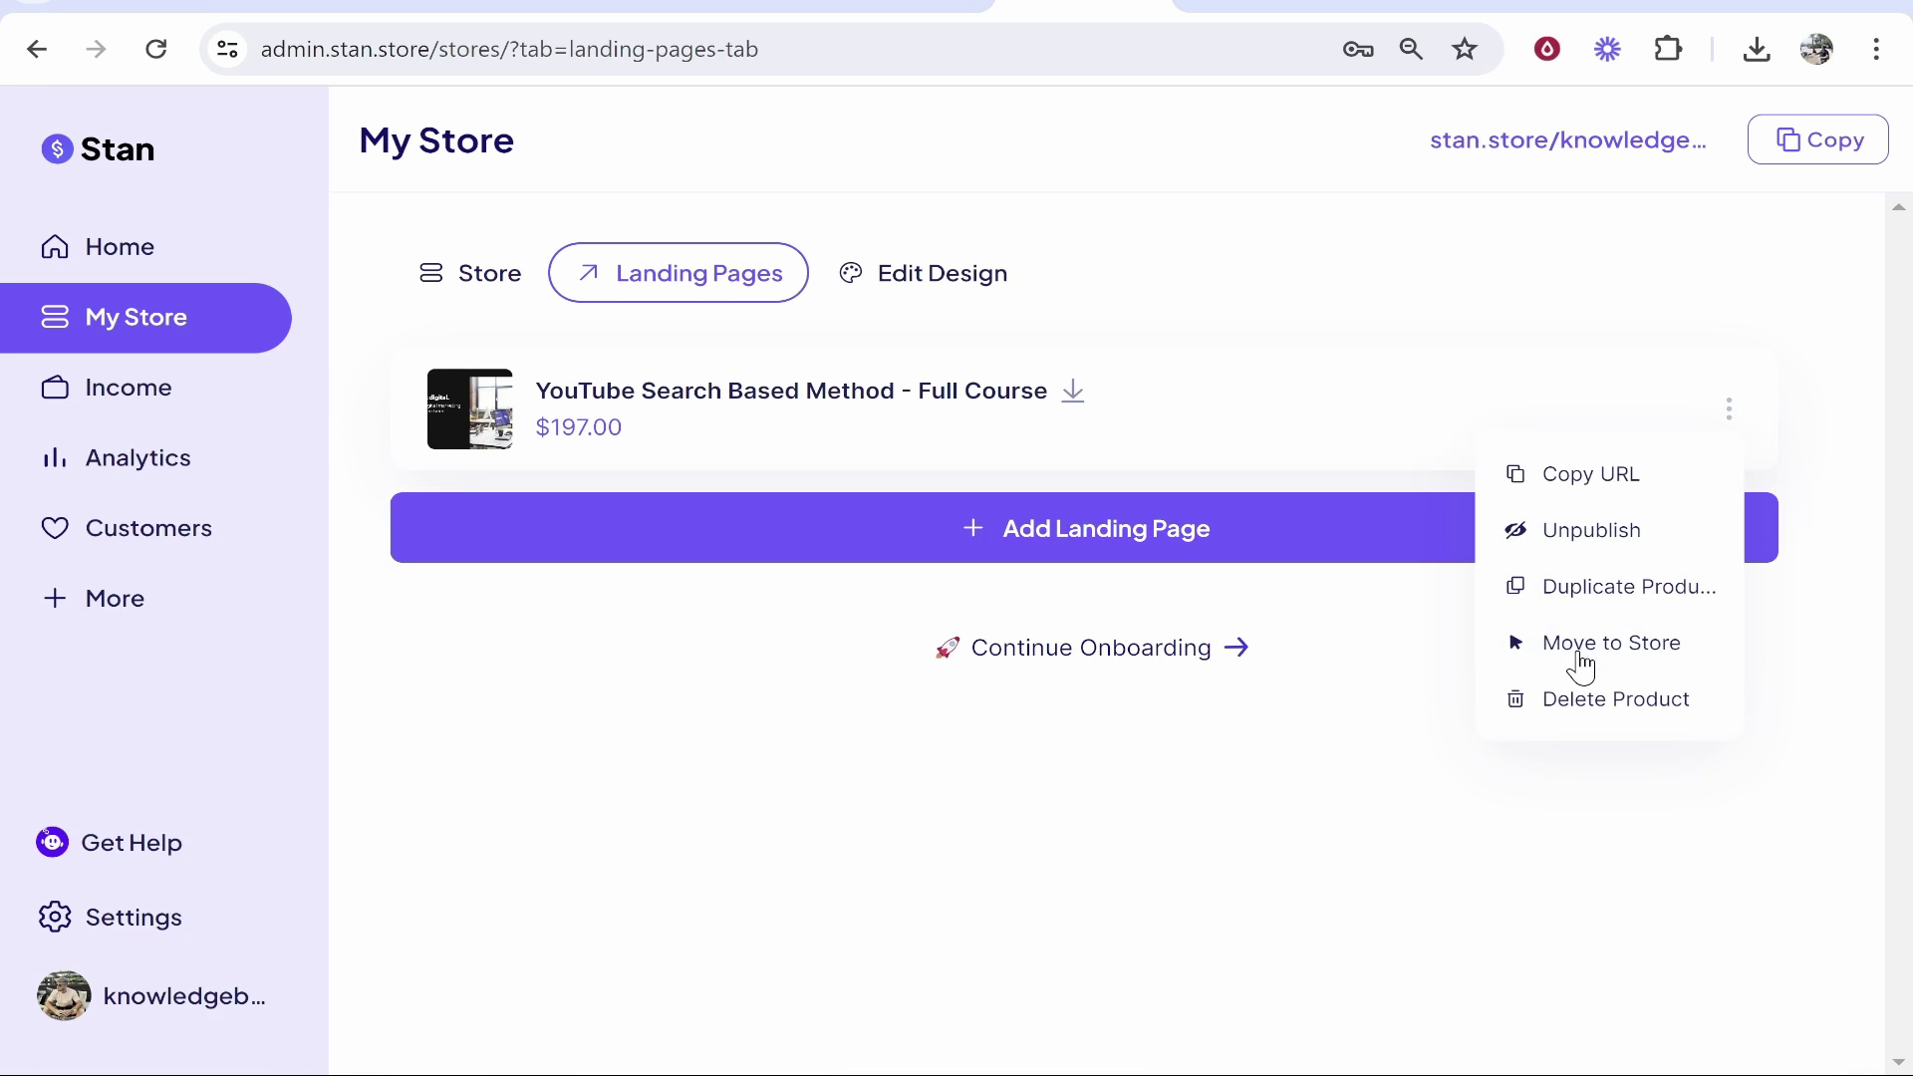
{"action": "left_click", "coordinate": [1578, 646]}
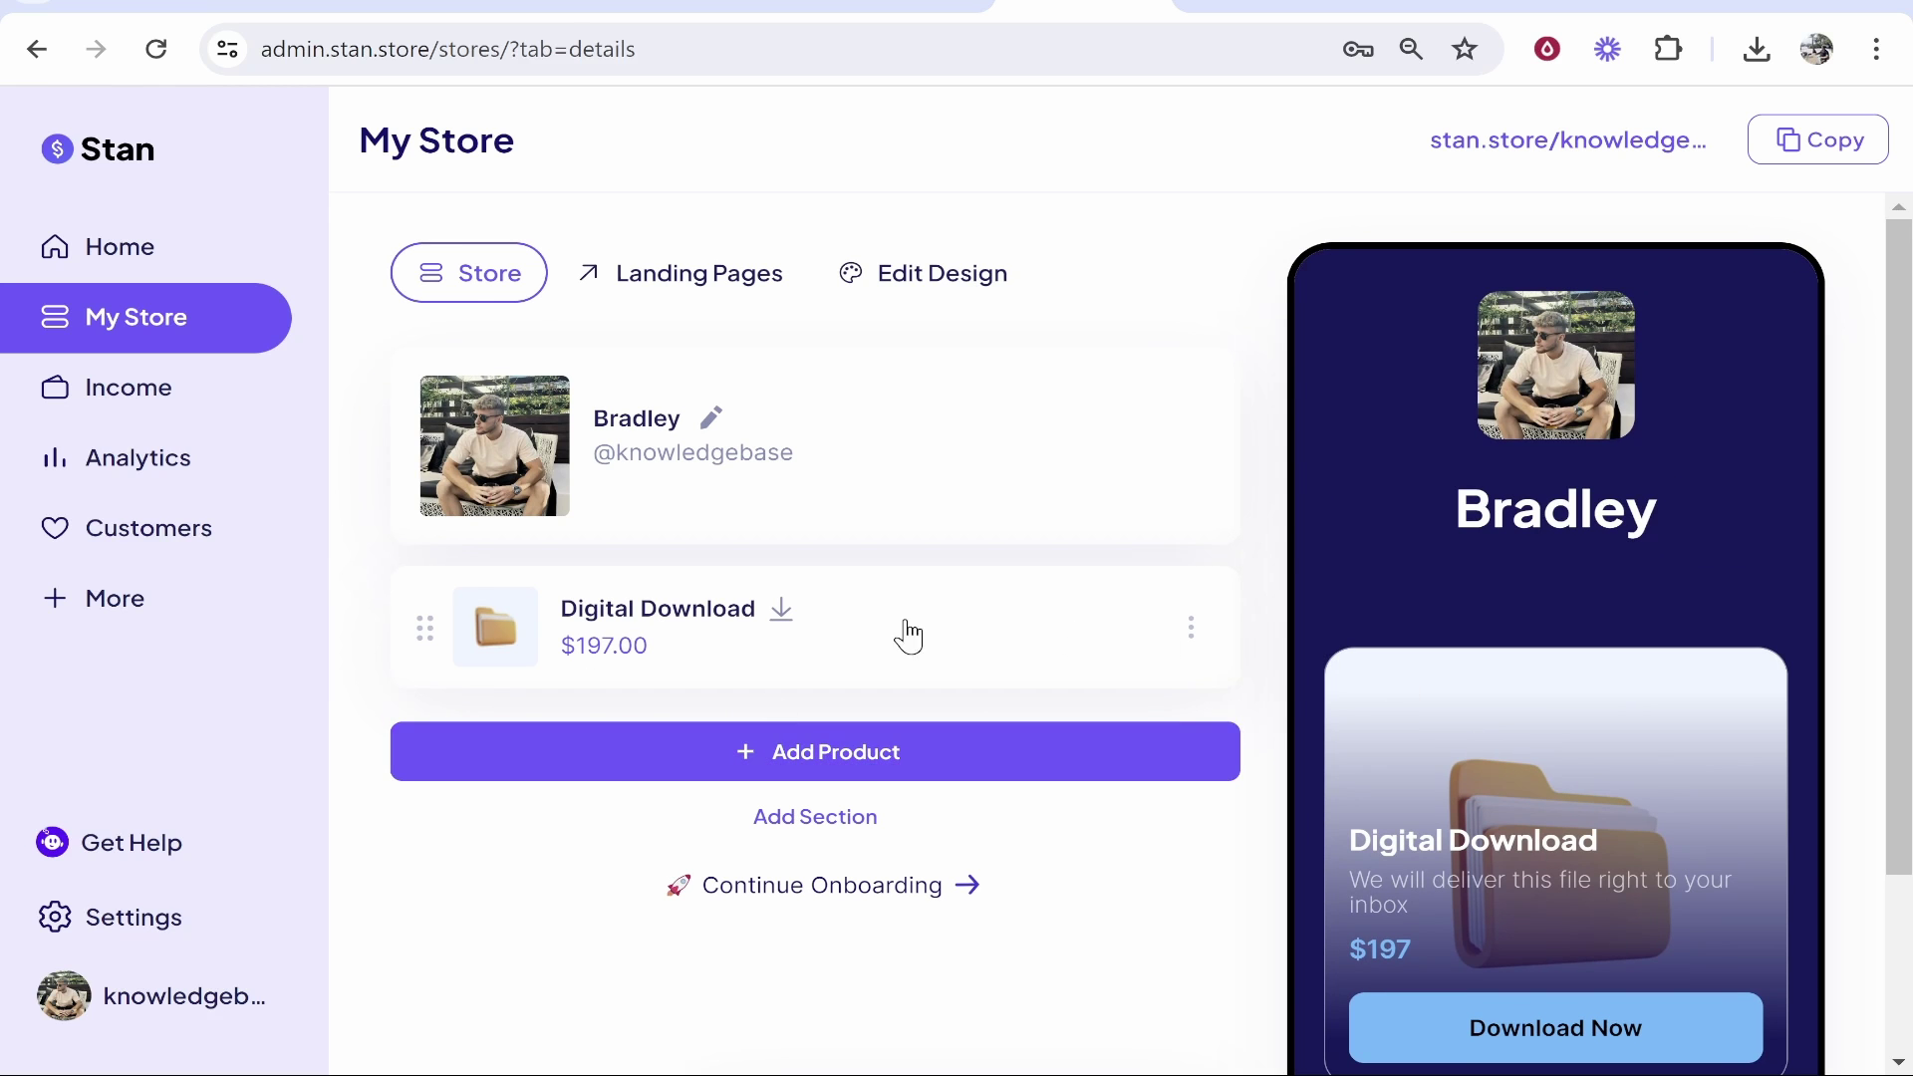
{"action": "left_click", "coordinate": [854, 628]}
{"action": "scroll", "coordinate": [870, 661], "scroll_direction": "down", "scroll_amount": 7}
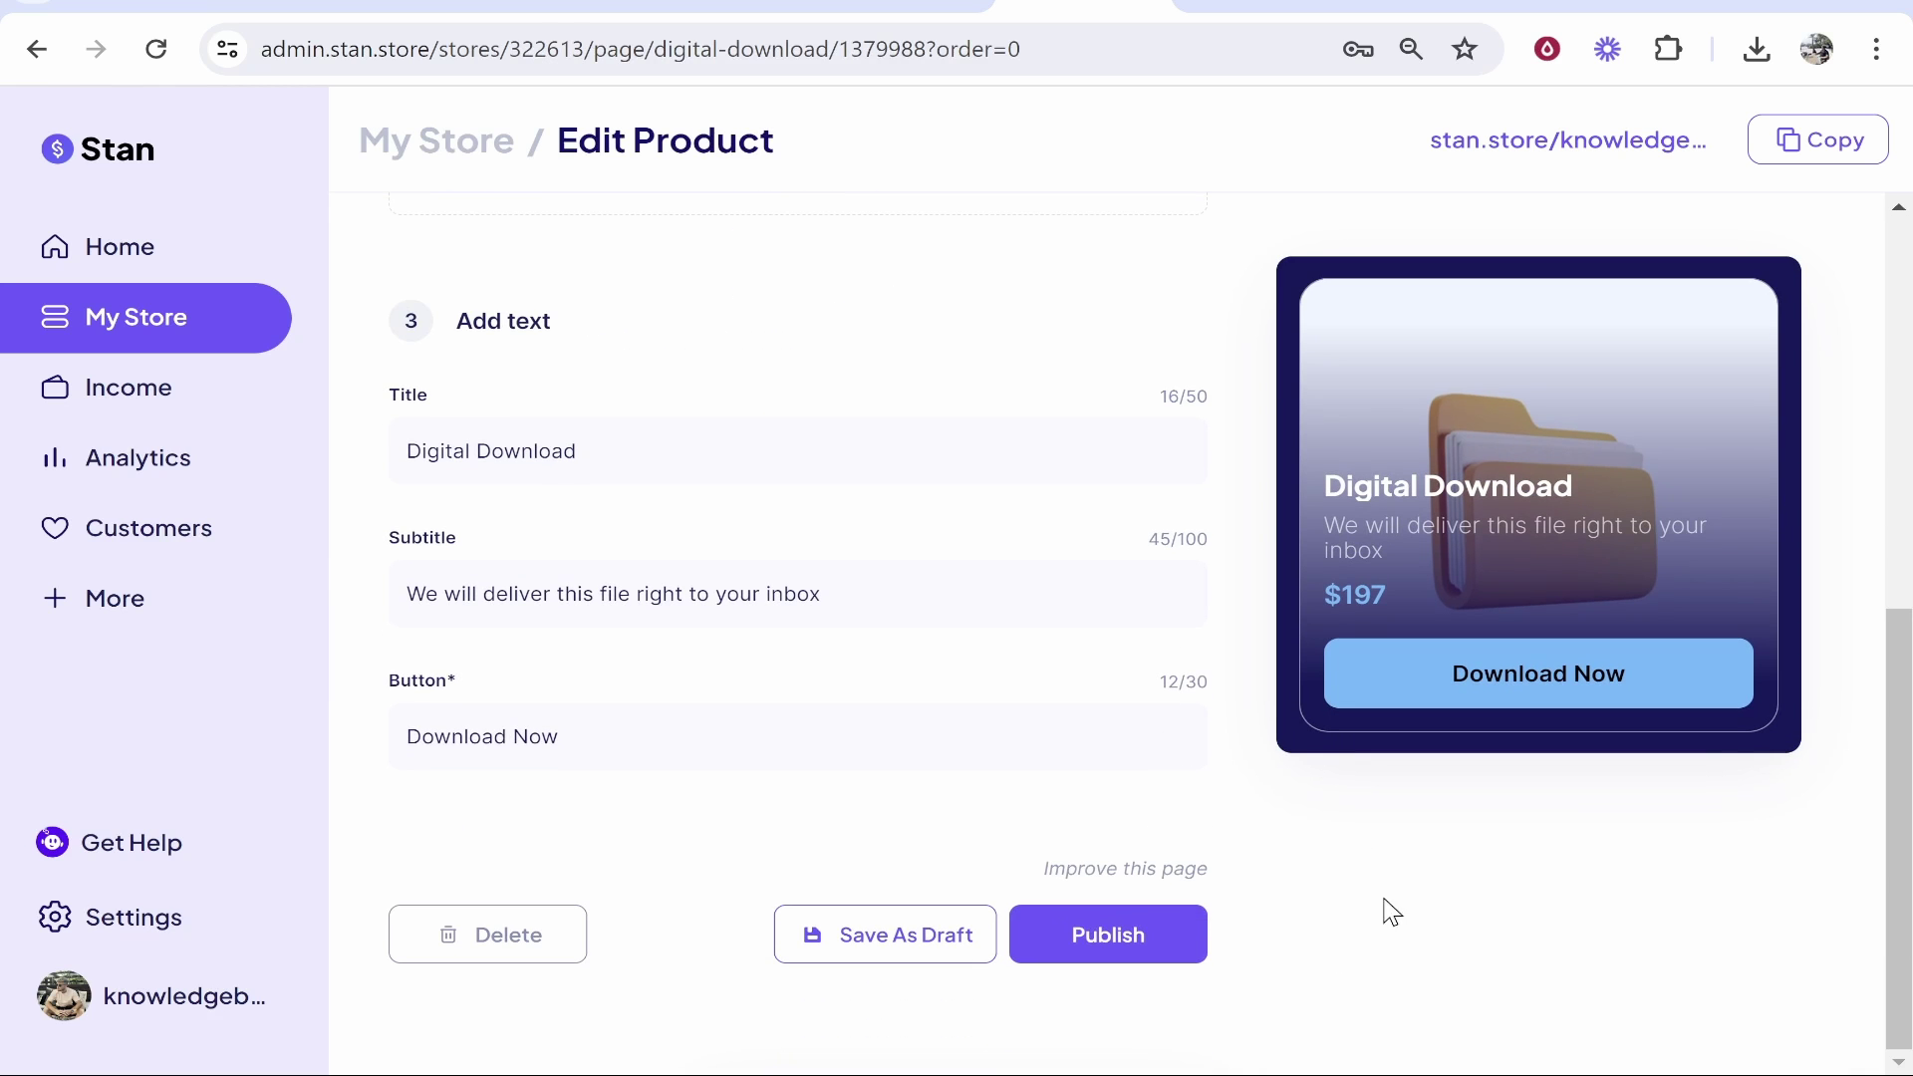
{"action": "scroll", "coordinate": [1152, 882], "scroll_direction": "up", "scroll_amount": 6}
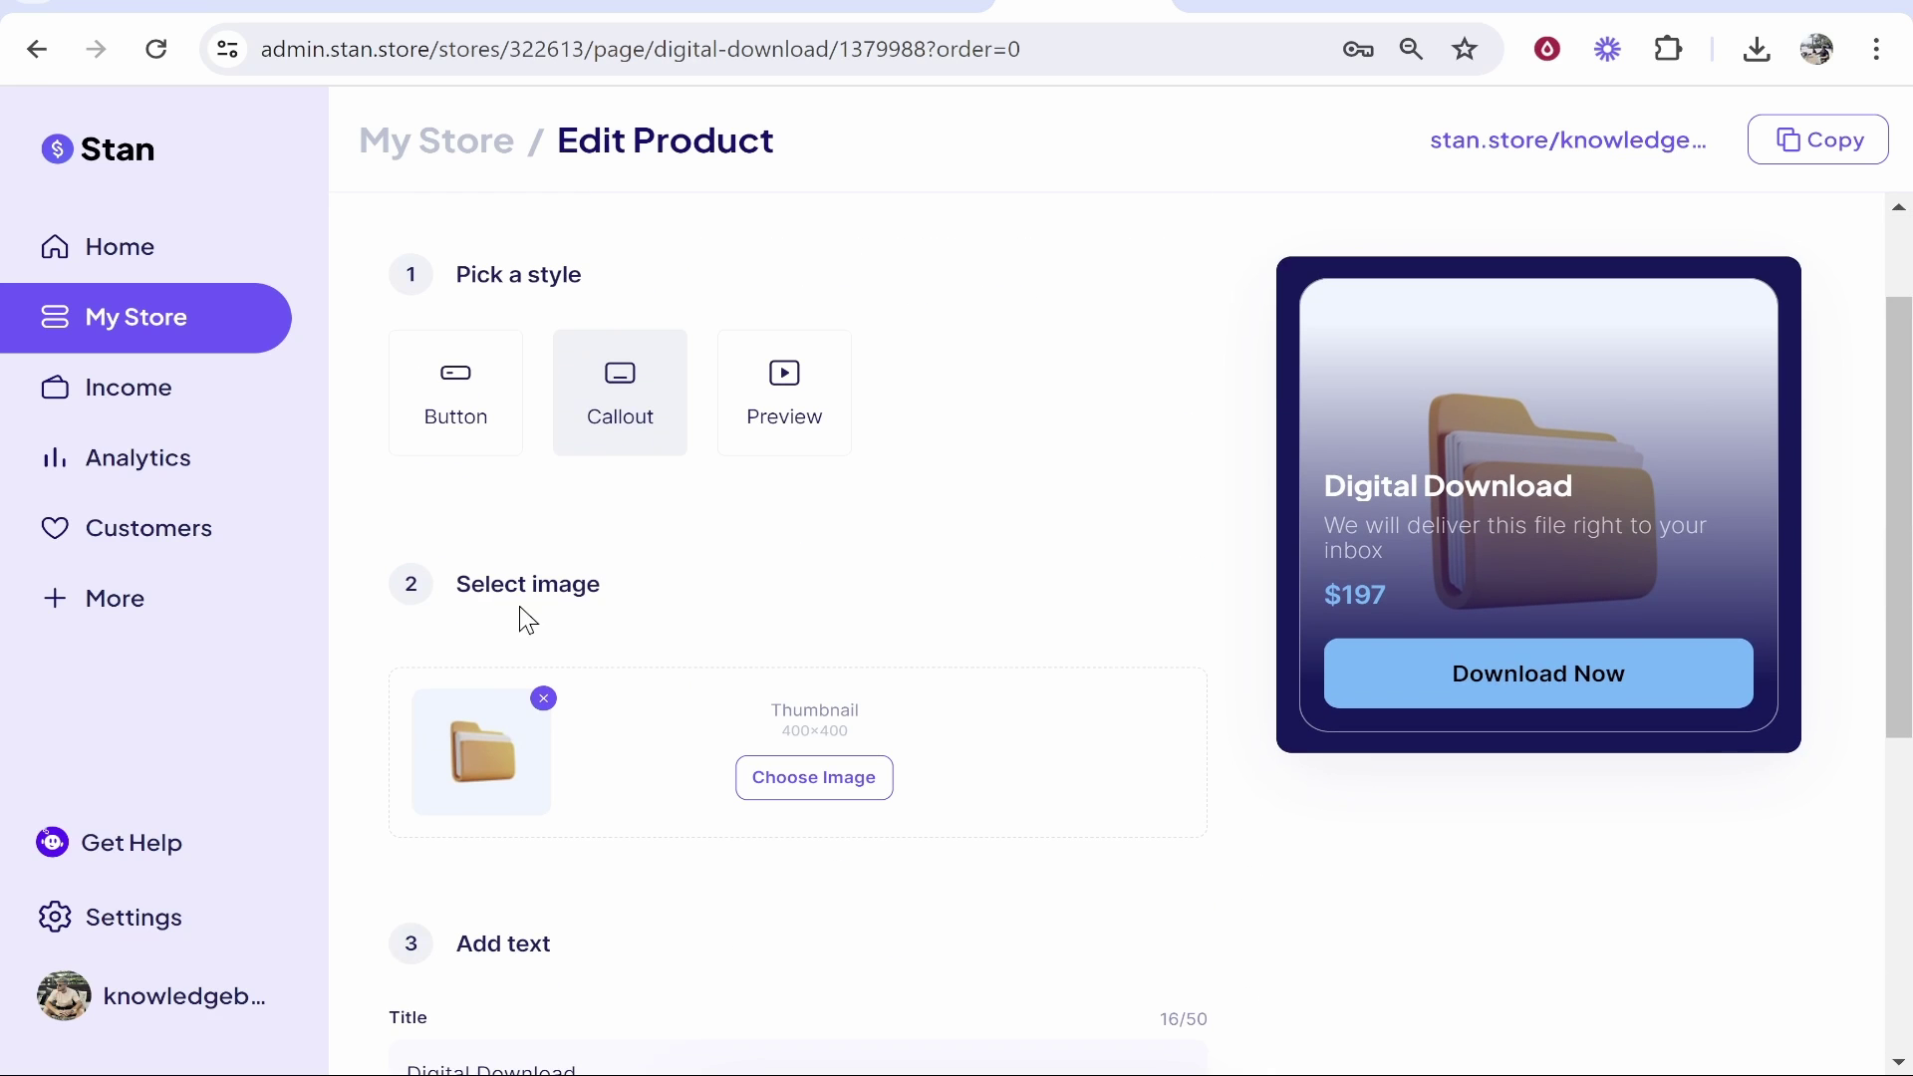
{"action": "triple_click", "coordinate": [482, 596]}
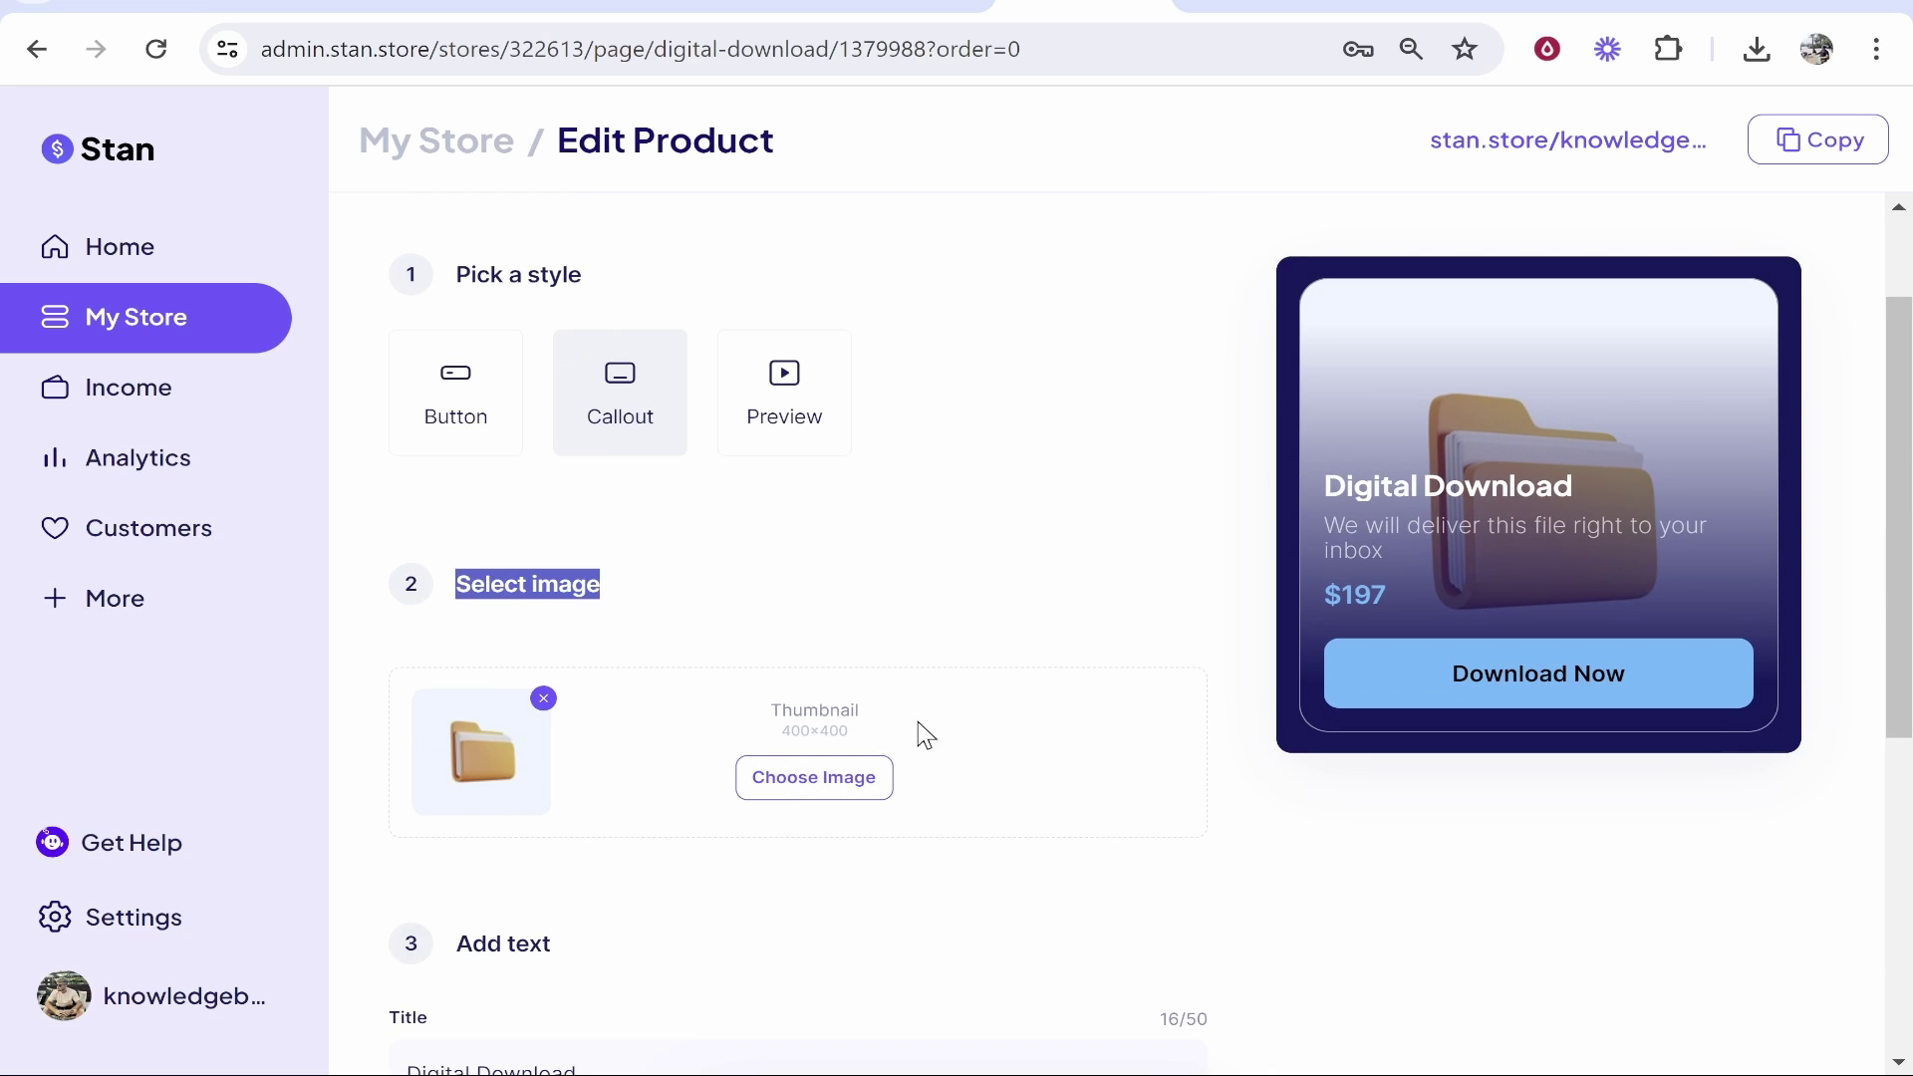
{"action": "left_click_drag", "start_coordinate": [846, 720], "coordinate": [807, 769]}
- Change the product card's display style, save, then reopen and publish the Download Now product
{"action": "left_click", "coordinate": [467, 391]}
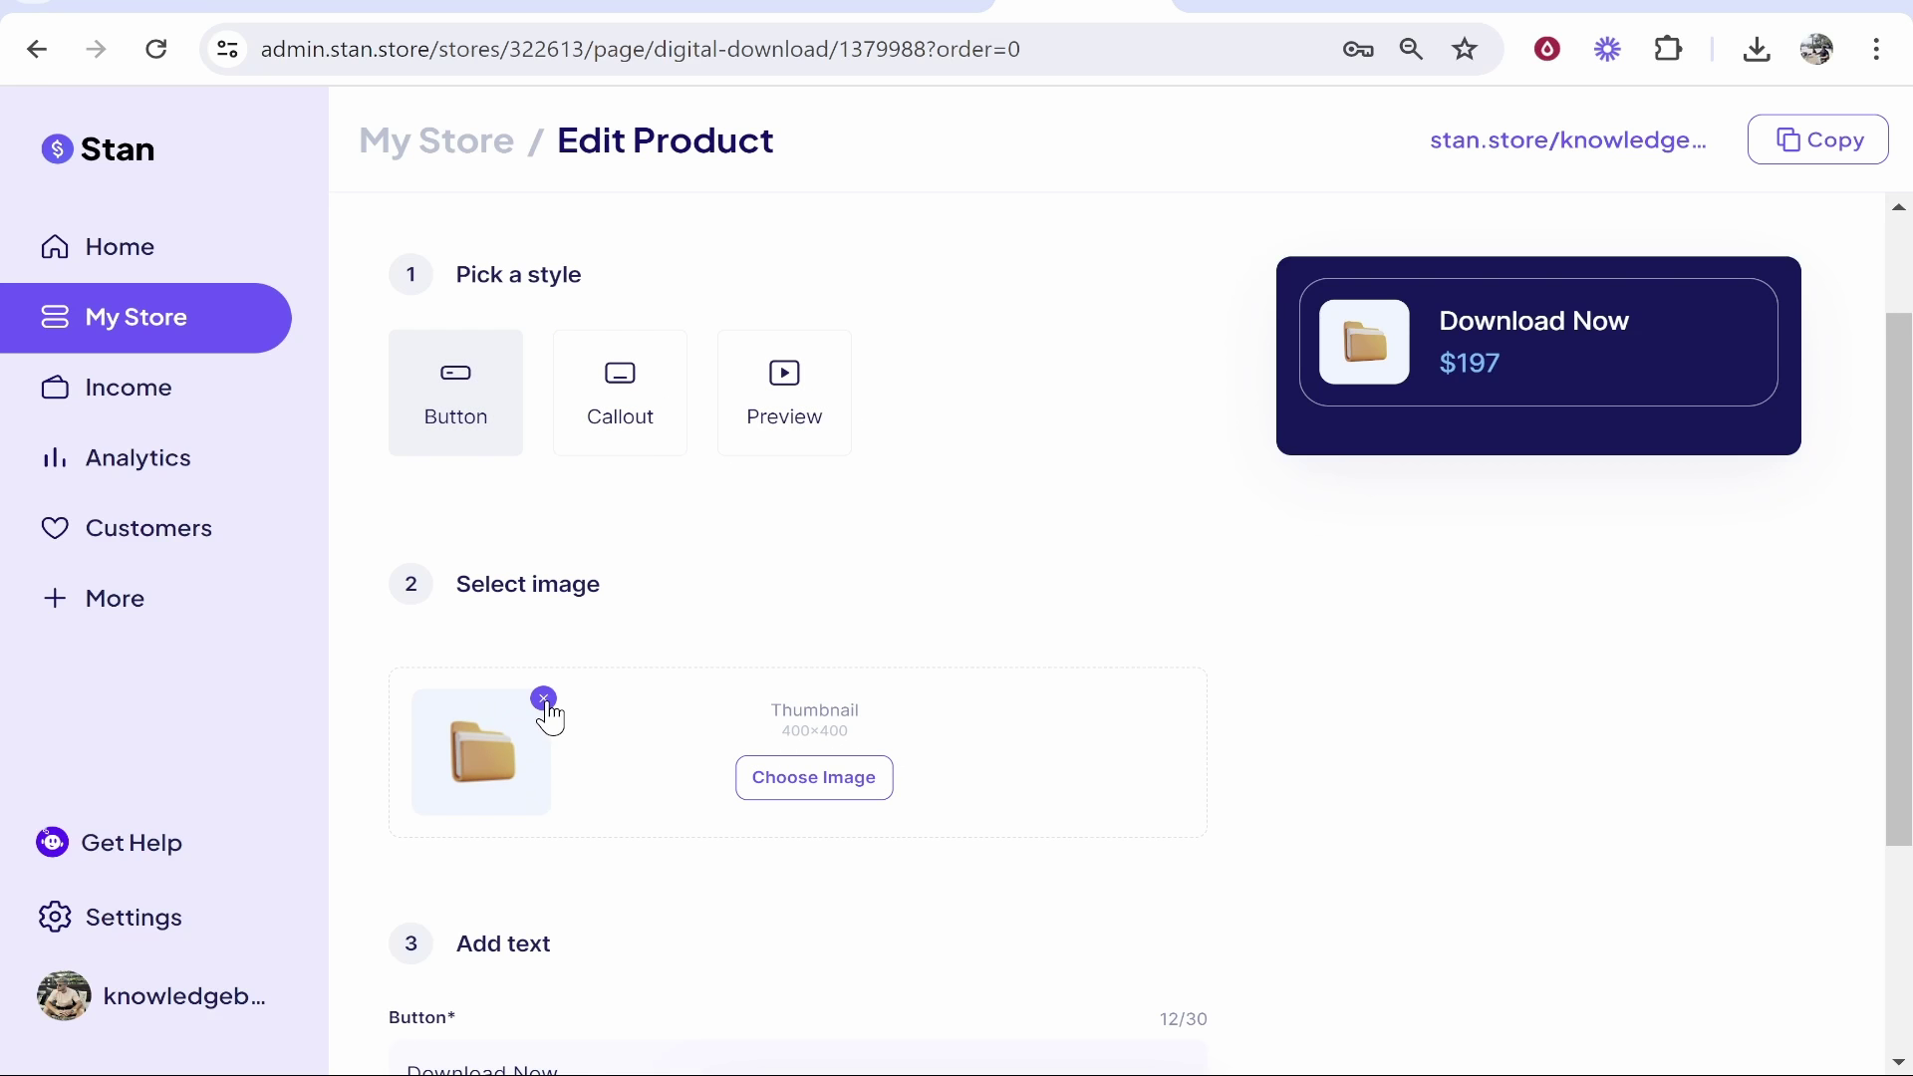
{"action": "right_click", "coordinate": [1006, 936]}
{"action": "key", "text": "Escape"}
{"action": "scroll", "coordinate": [899, 815], "scroll_direction": "down", "scroll_amount": 3}
{"action": "left_click", "coordinate": [1192, 960]}
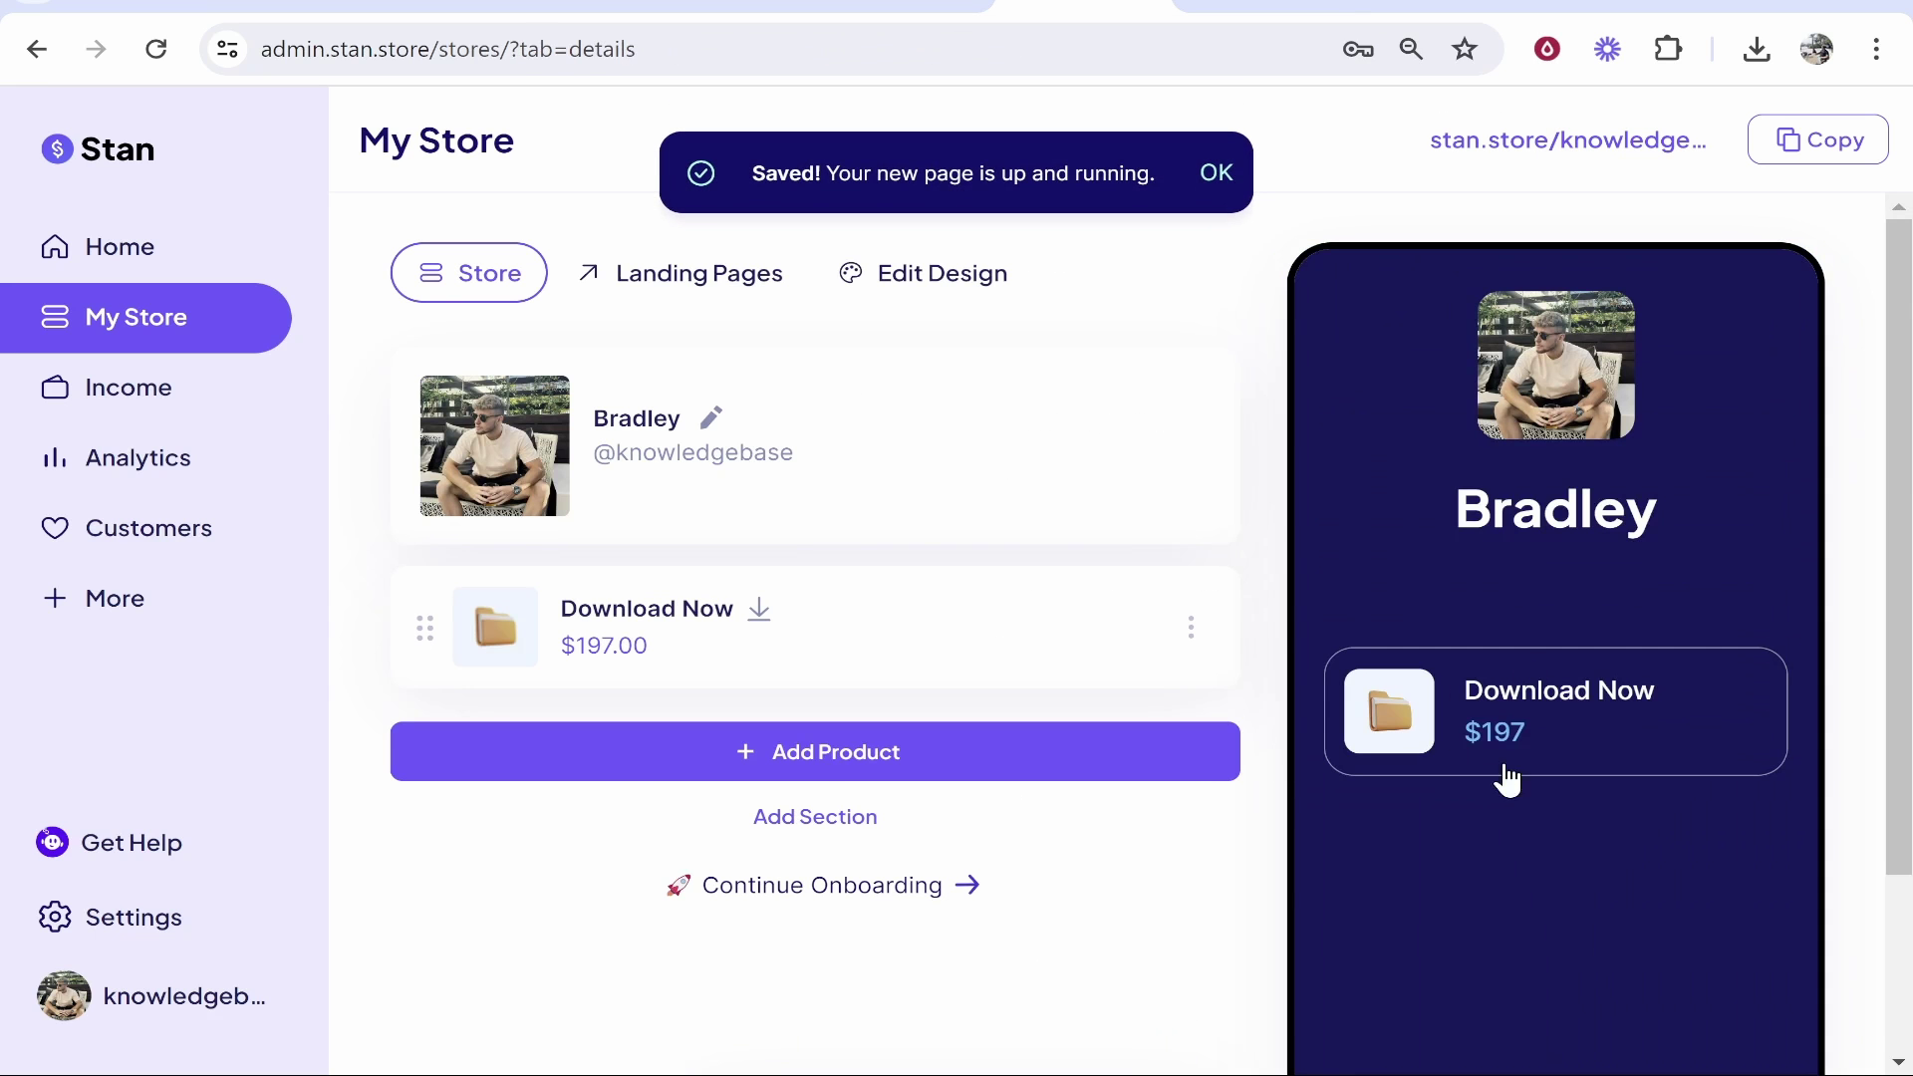
{"action": "left_click", "coordinate": [1059, 650]}
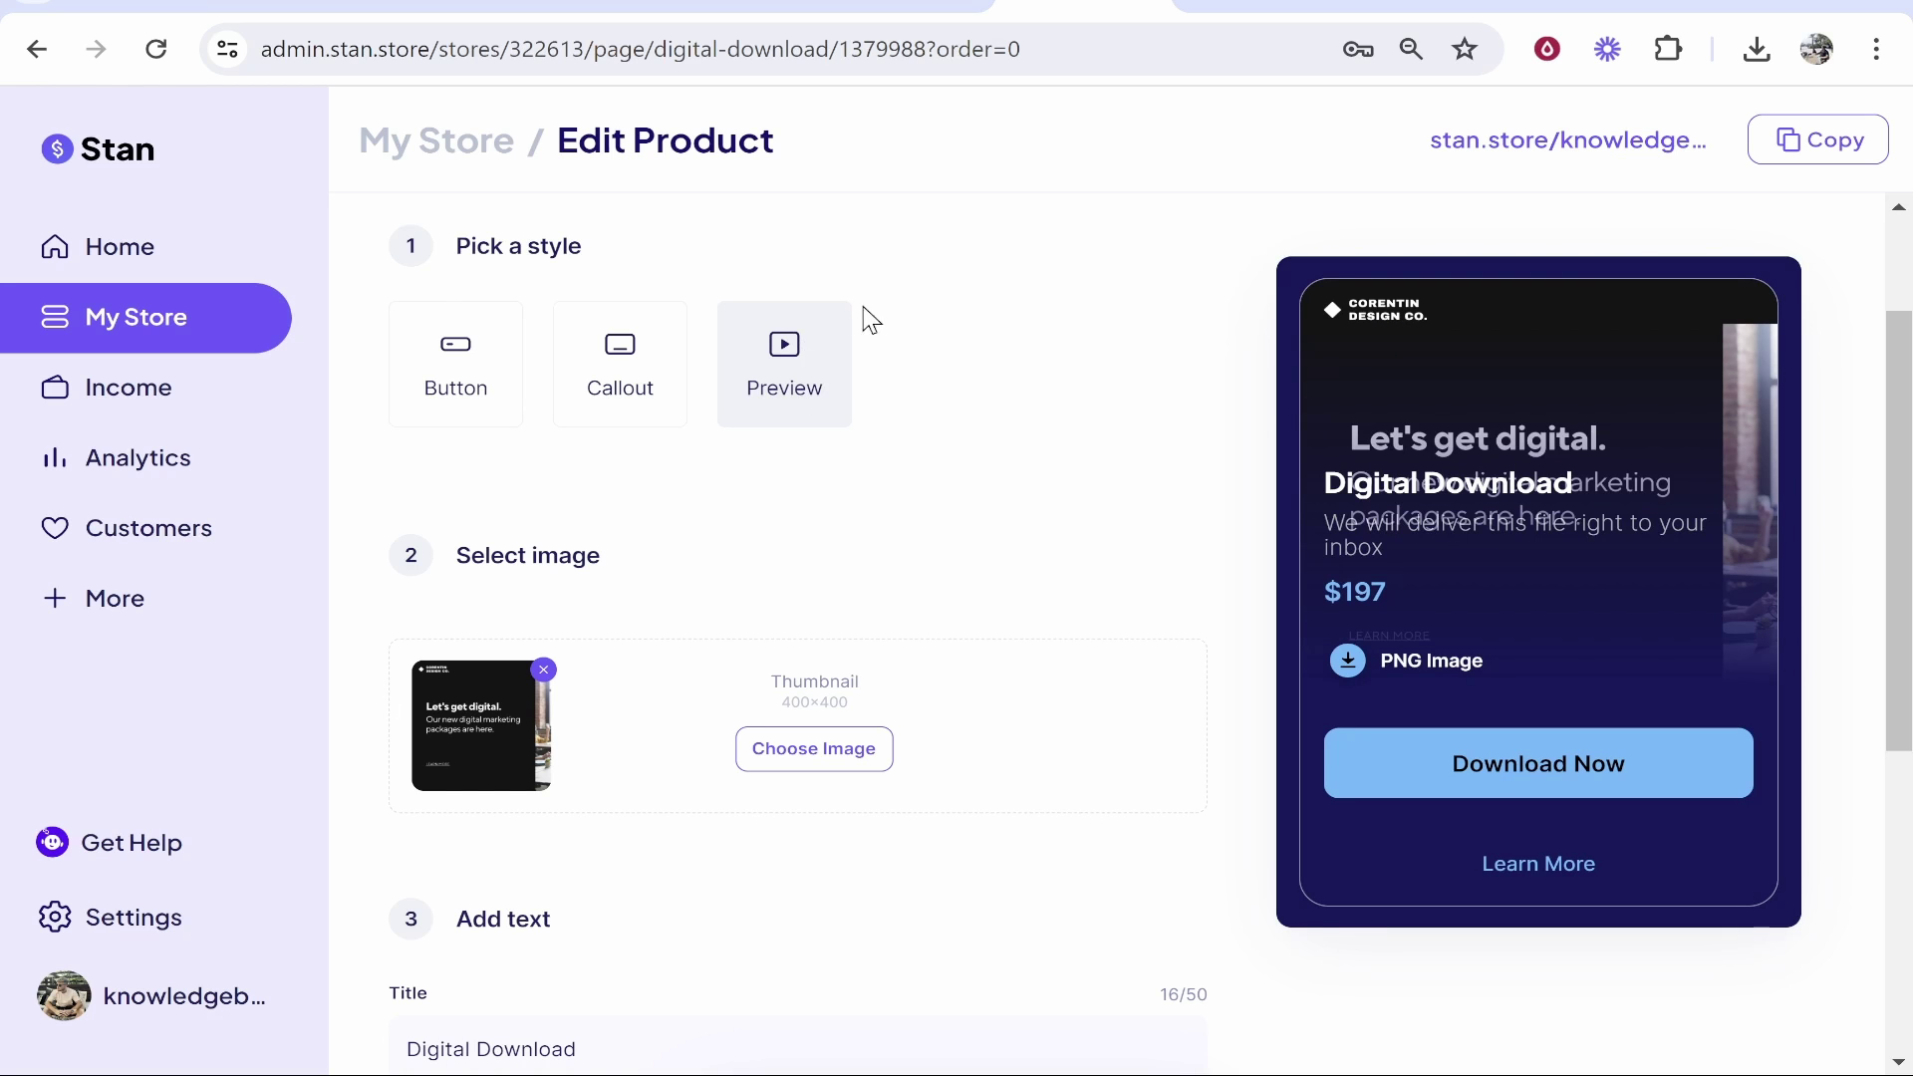
{"action": "scroll", "coordinate": [794, 309], "scroll_direction": "down", "scroll_amount": 5}
{"action": "left_click", "coordinate": [1132, 933]}
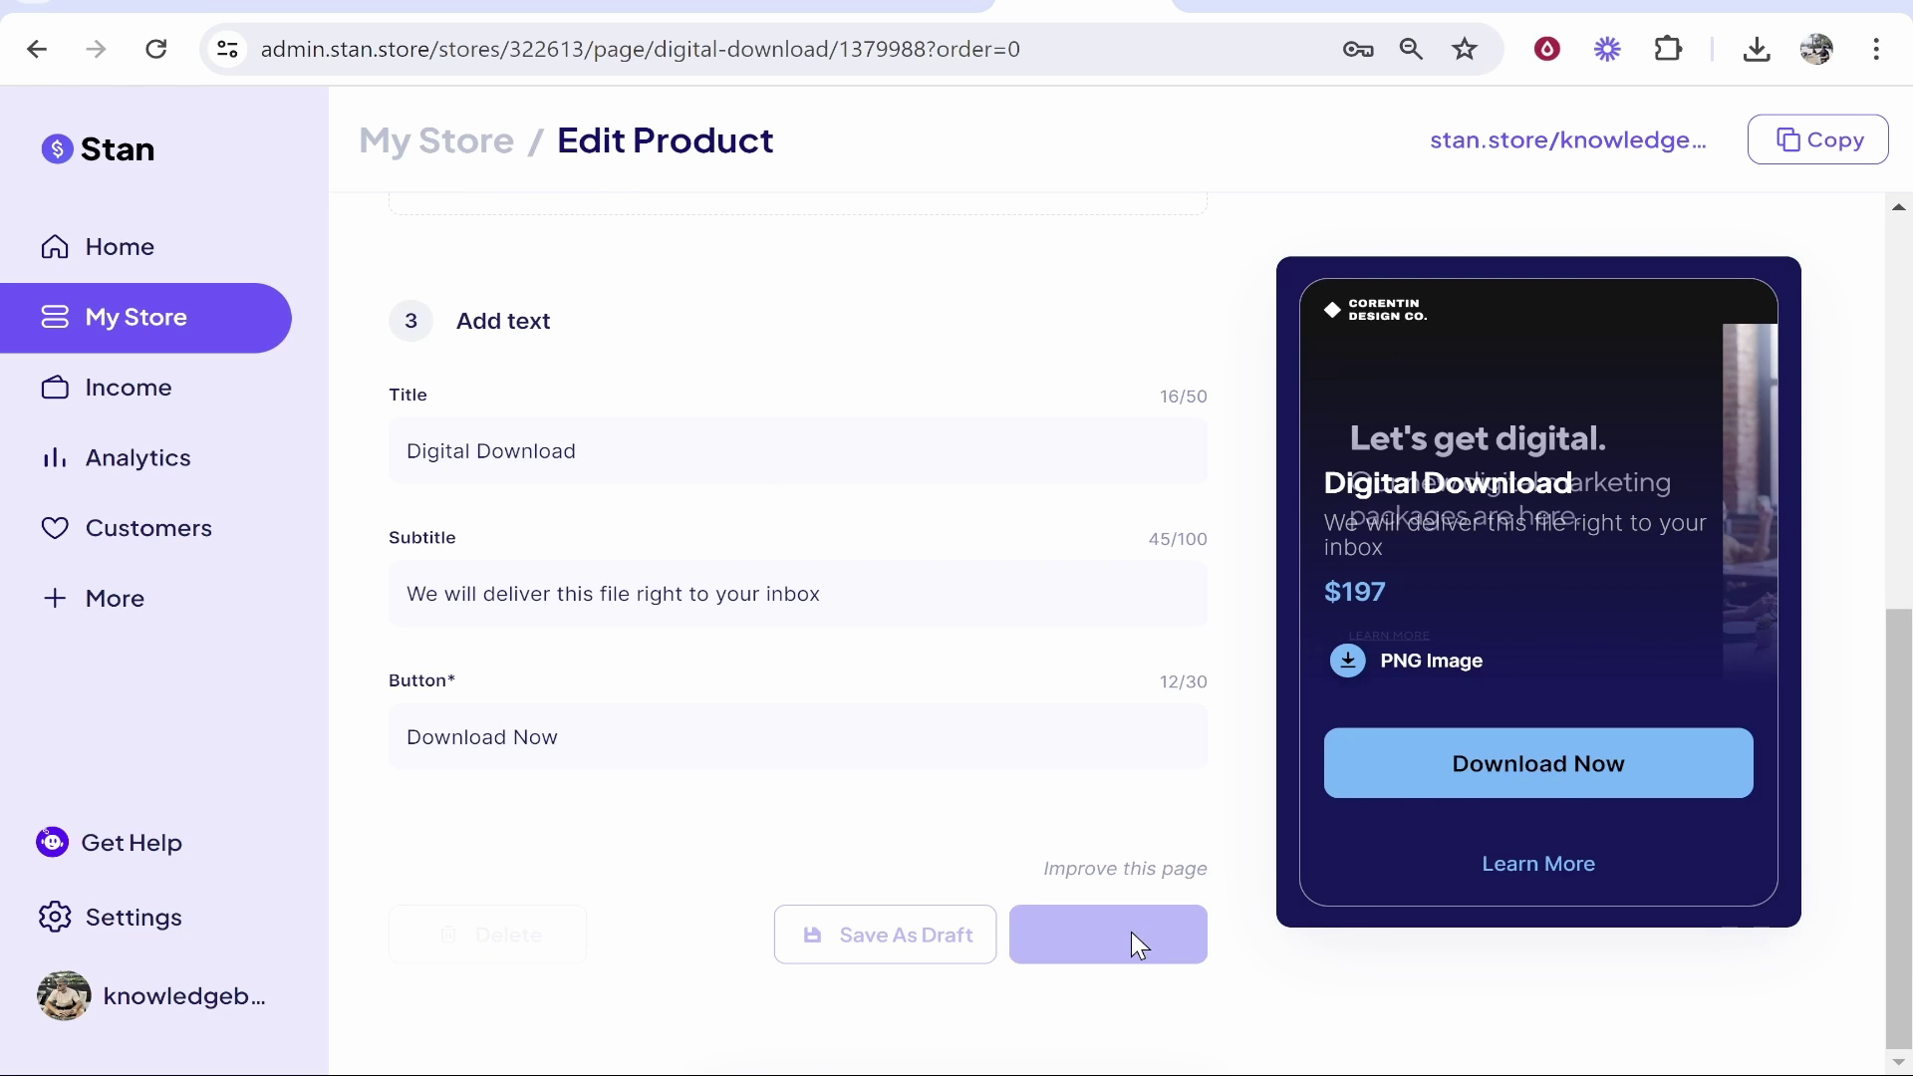
{"action": "scroll", "coordinate": [1602, 669], "scroll_direction": "down", "scroll_amount": 2}
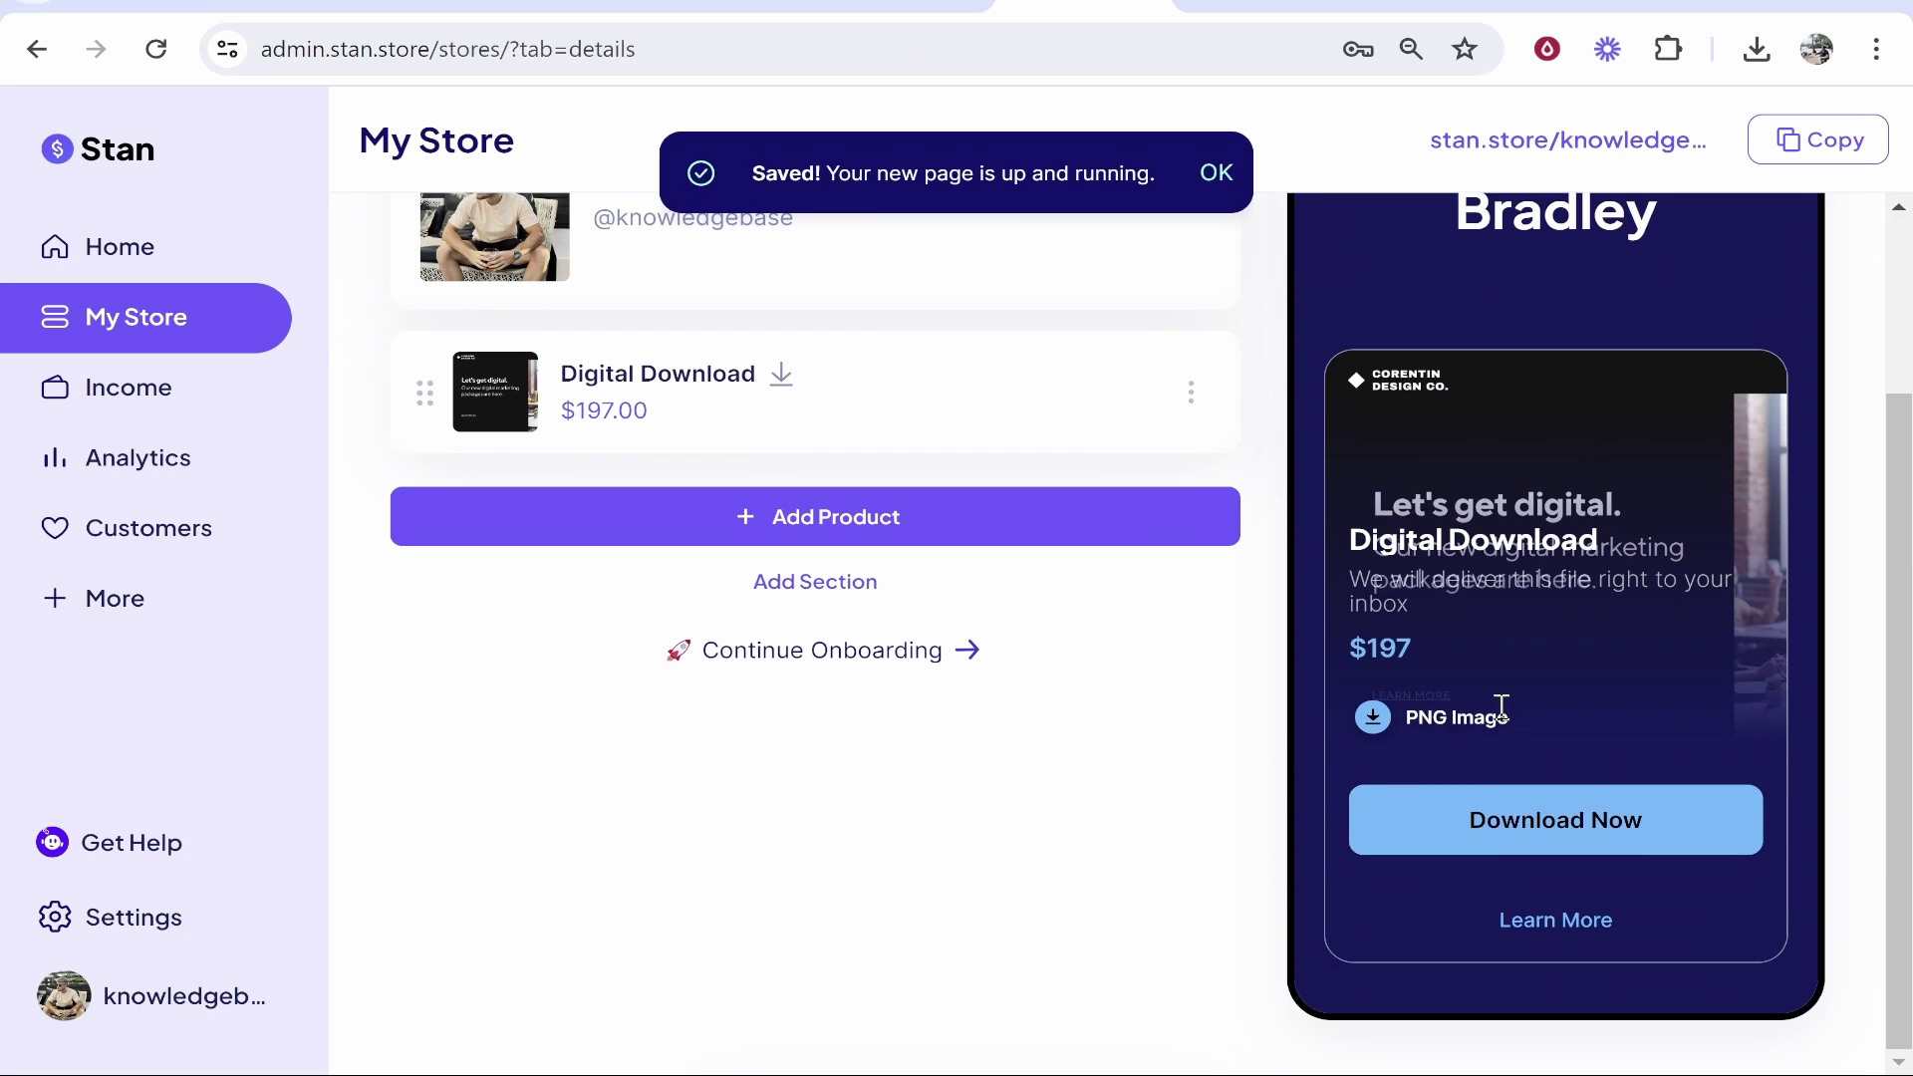
{"action": "left_click_drag", "start_coordinate": [1505, 711], "coordinate": [1407, 717]}
- Try Material, then save the purple Eclipse theme and go to account Settings
{"action": "scroll", "coordinate": [1601, 820], "scroll_direction": "up", "scroll_amount": 2}
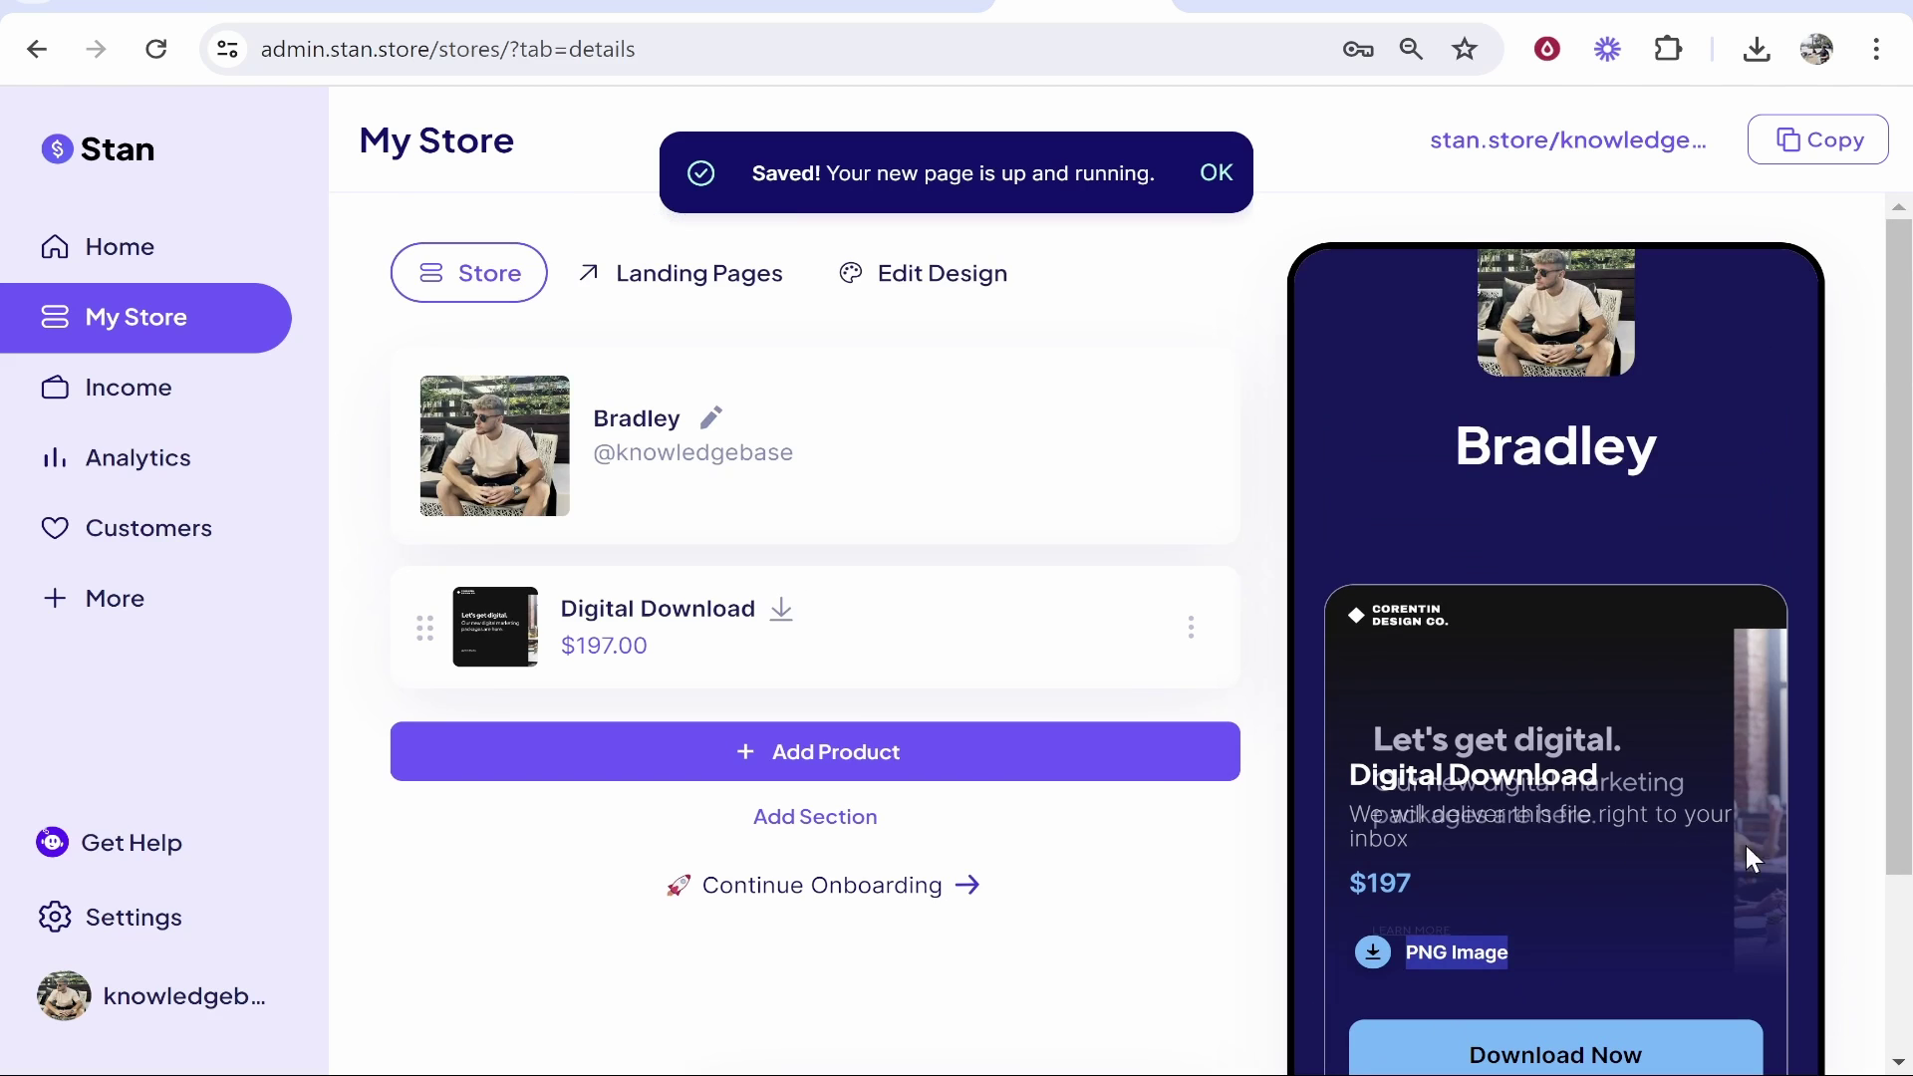
{"action": "left_click", "coordinate": [917, 299]}
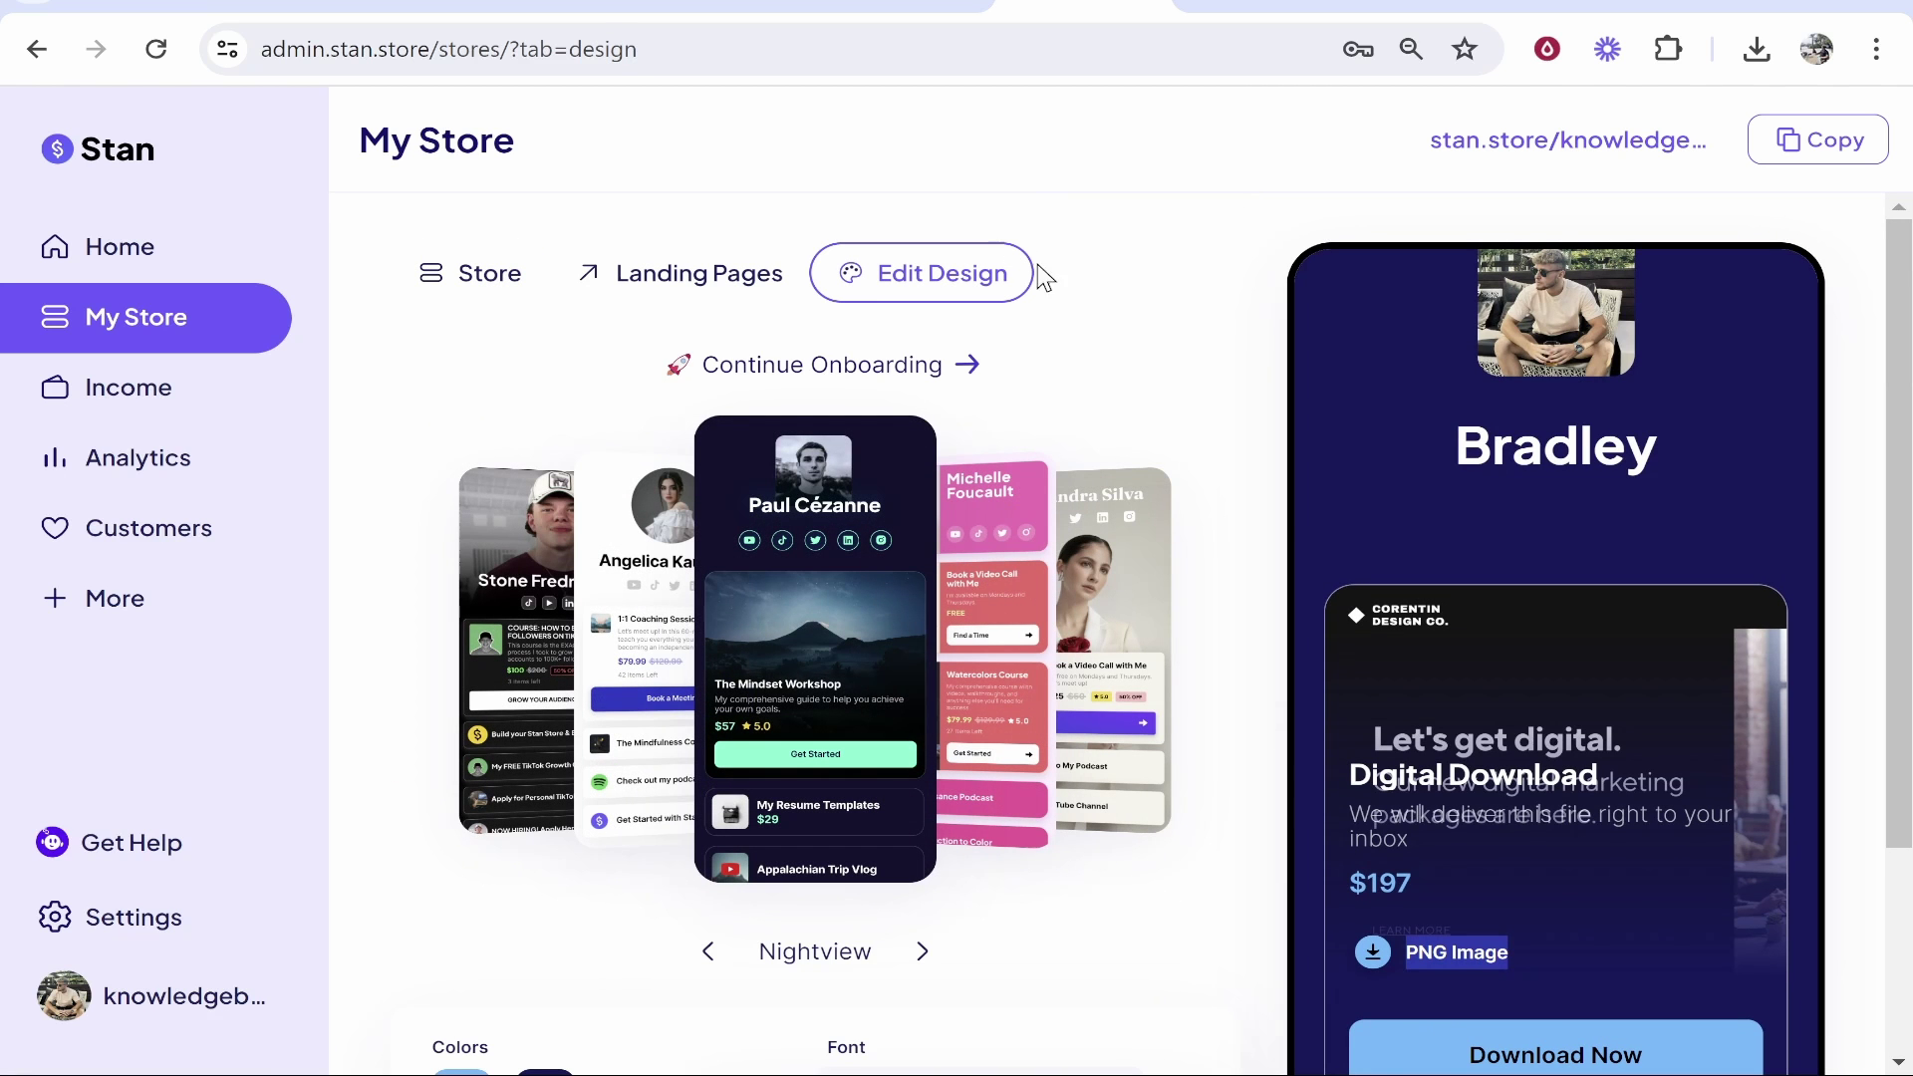
{"action": "left_click", "coordinate": [1016, 666]}
{"action": "scroll", "coordinate": [1651, 721], "scroll_direction": "down", "scroll_amount": 2}
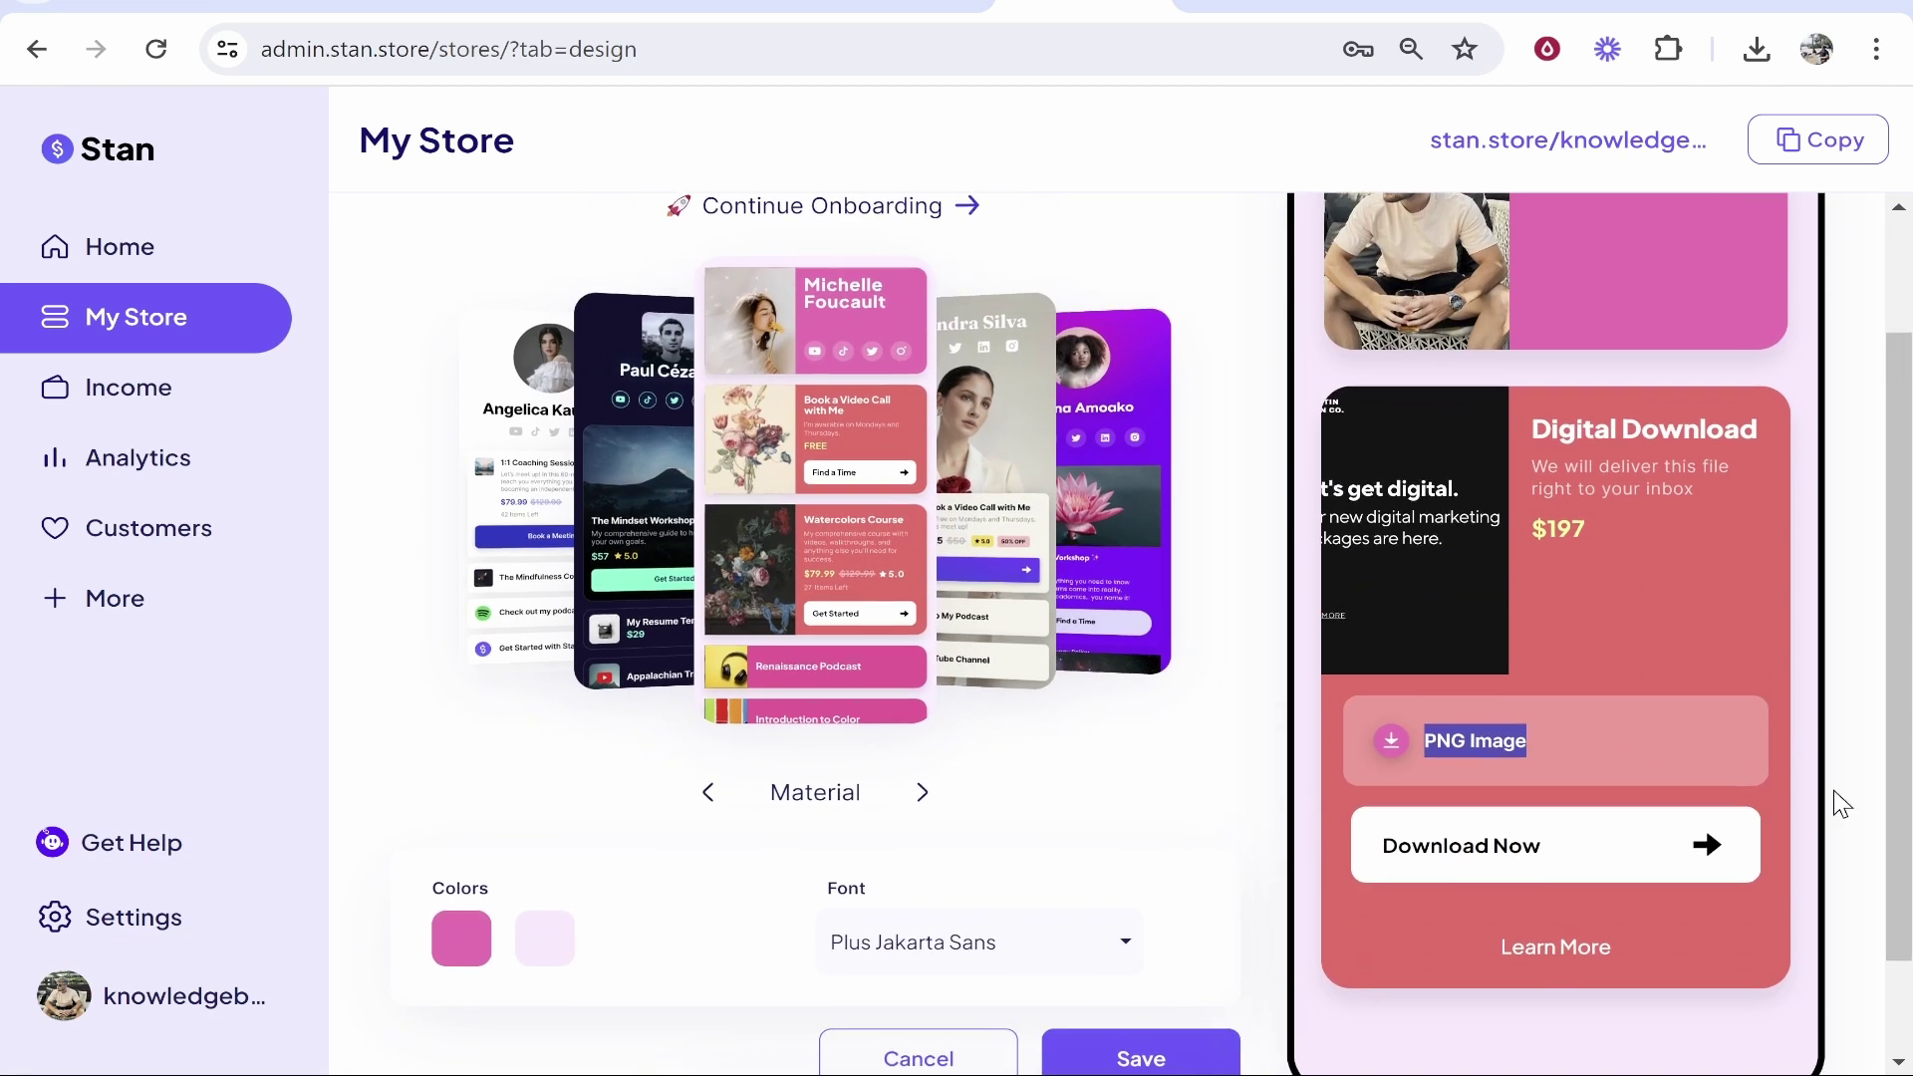
{"action": "scroll", "coordinate": [1243, 614], "scroll_direction": "up", "scroll_amount": 2}
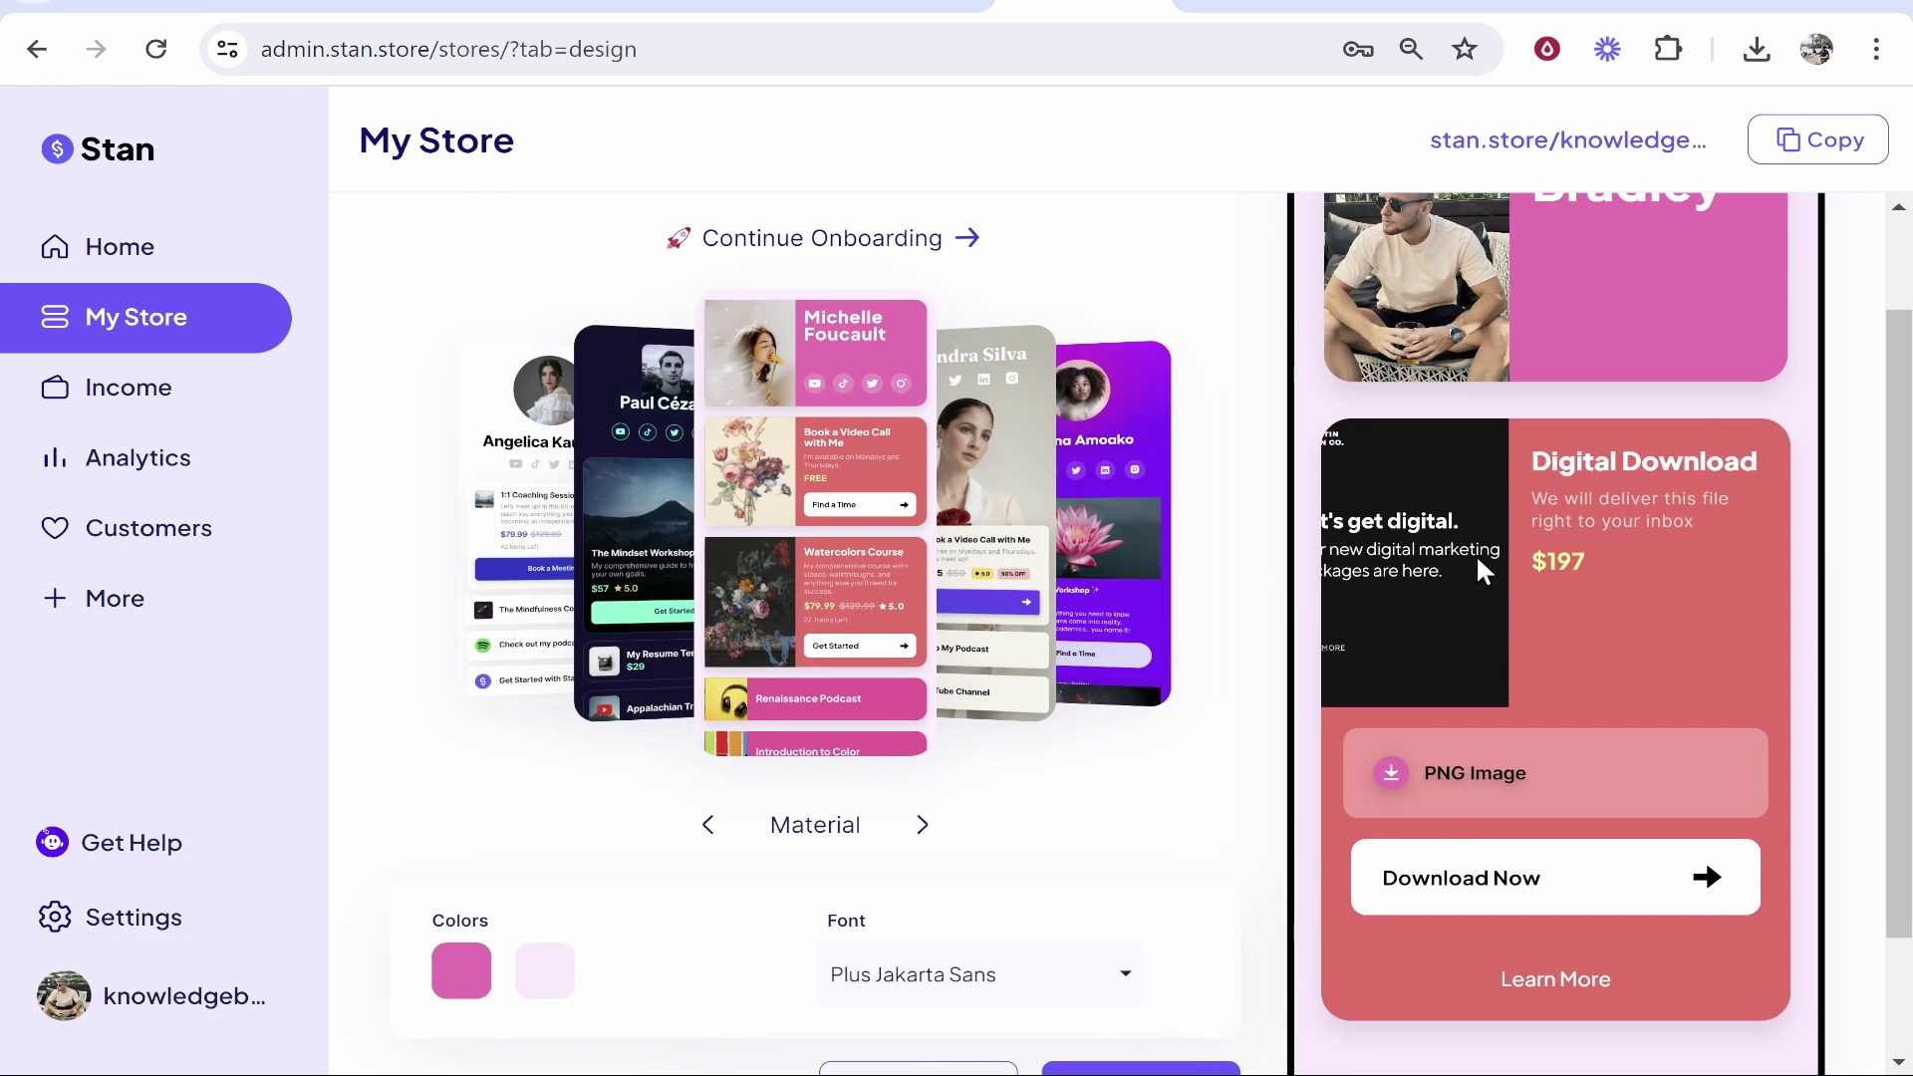
{"action": "left_click", "coordinate": [922, 824]}
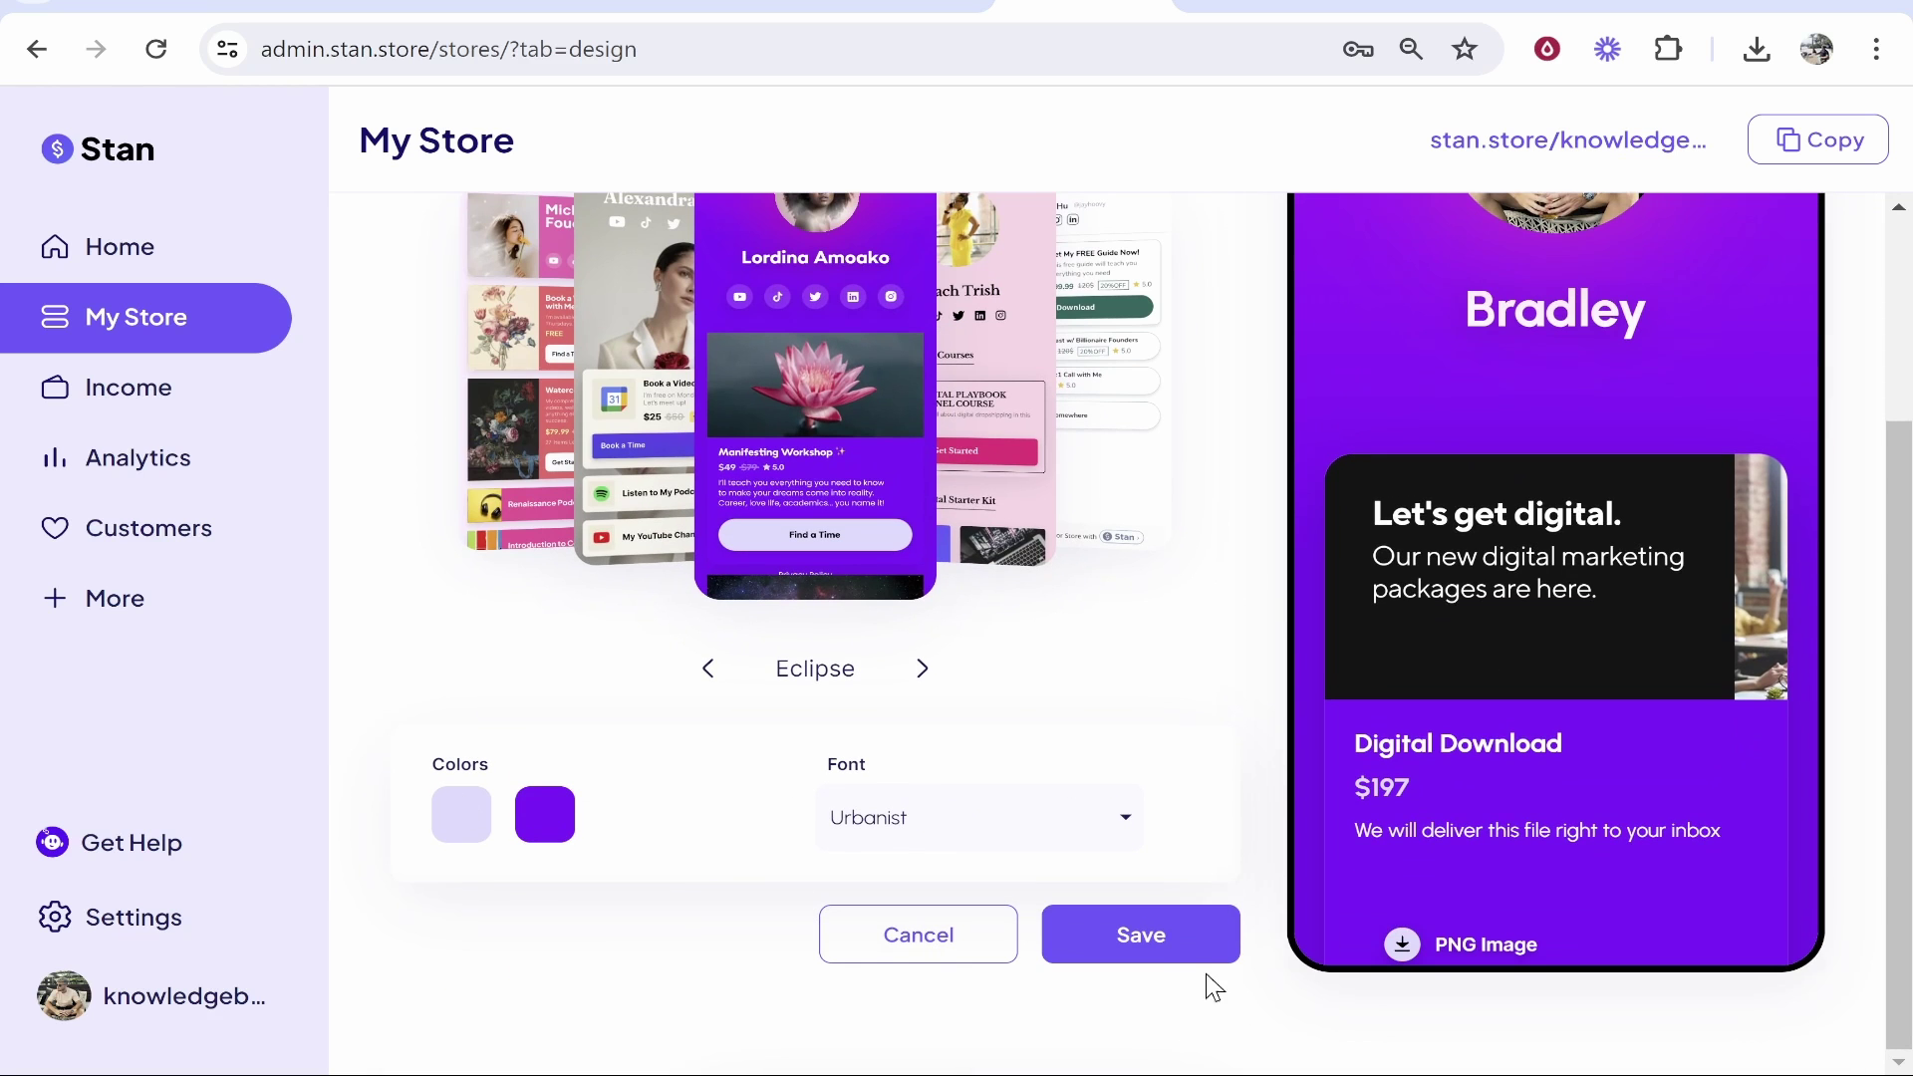
{"action": "left_click", "coordinate": [1145, 957]}
{"action": "scroll", "coordinate": [1743, 825], "scroll_direction": "up", "scroll_amount": 3}
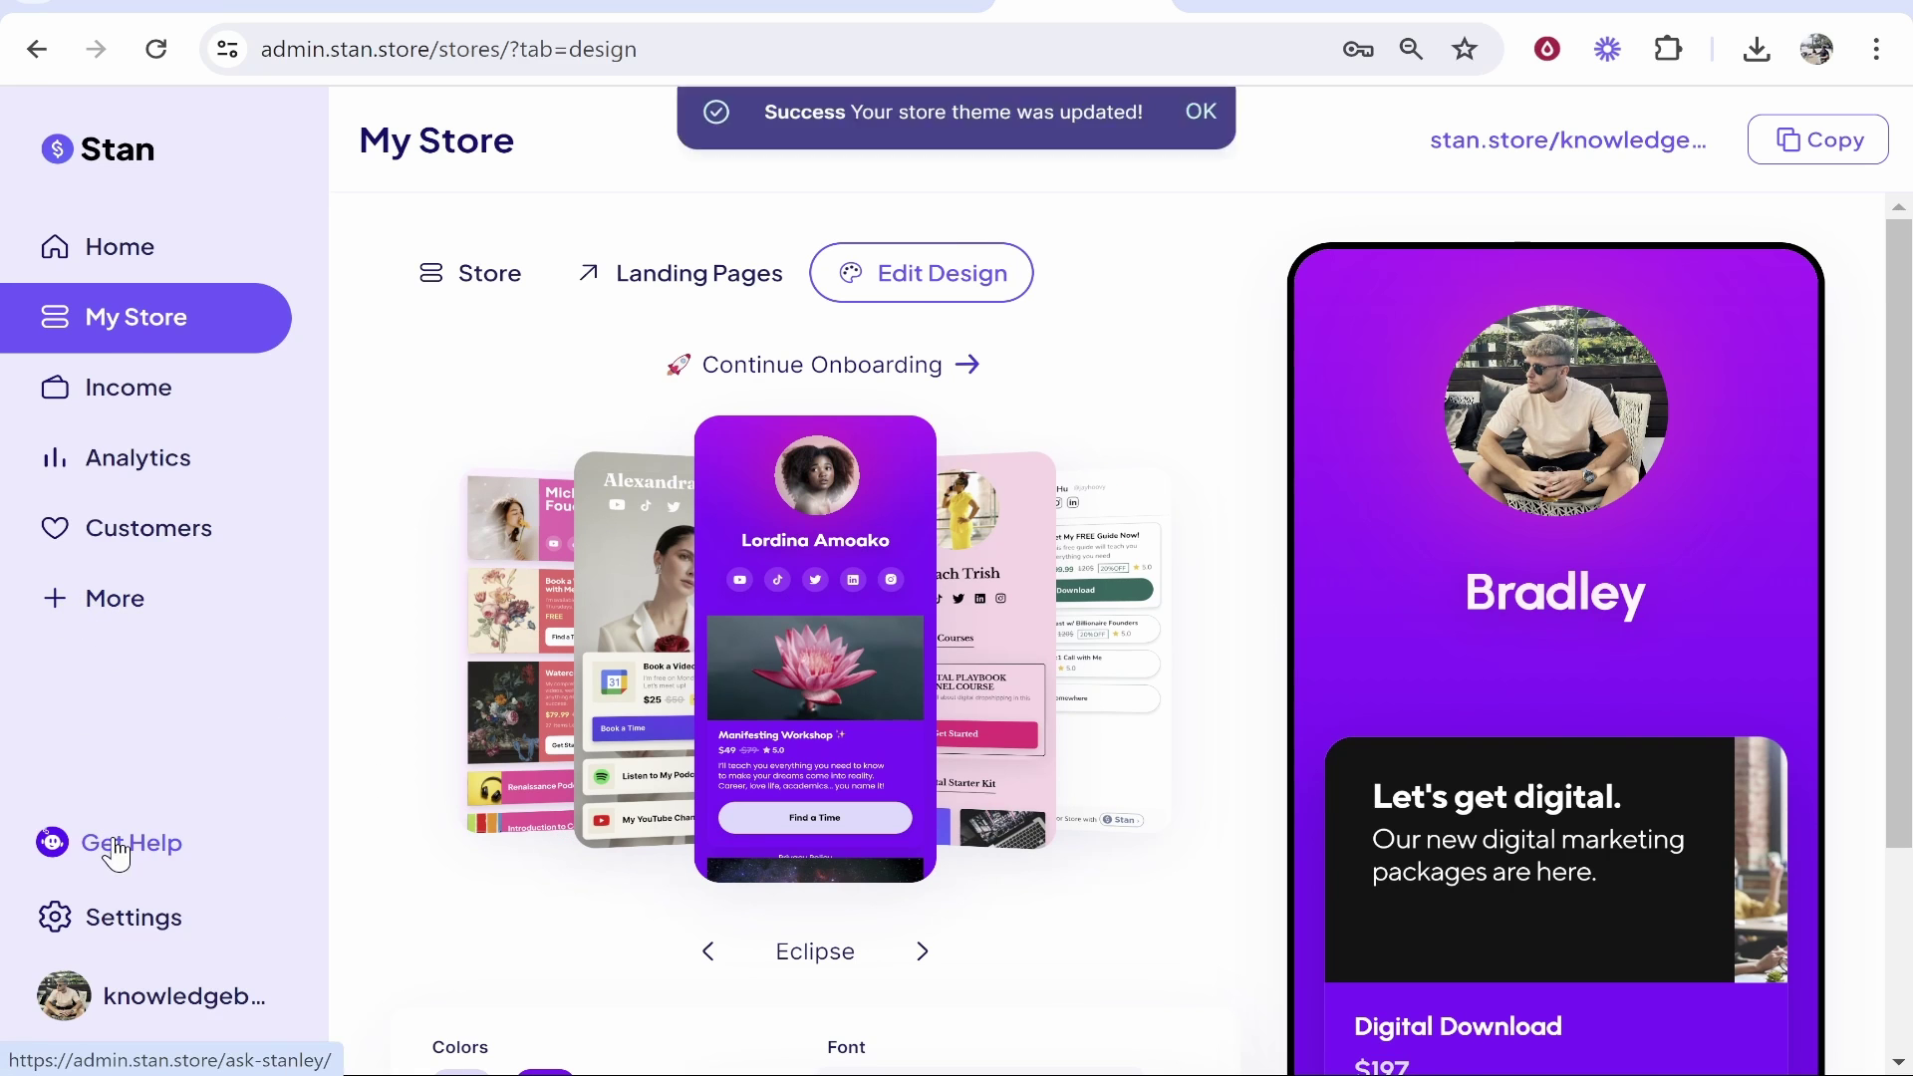
{"action": "left_click", "coordinate": [105, 916]}
- Look at the PayPal payment option without connecting it, then copy the public store link into a new tab
{"action": "left_click", "coordinate": [1079, 289]}
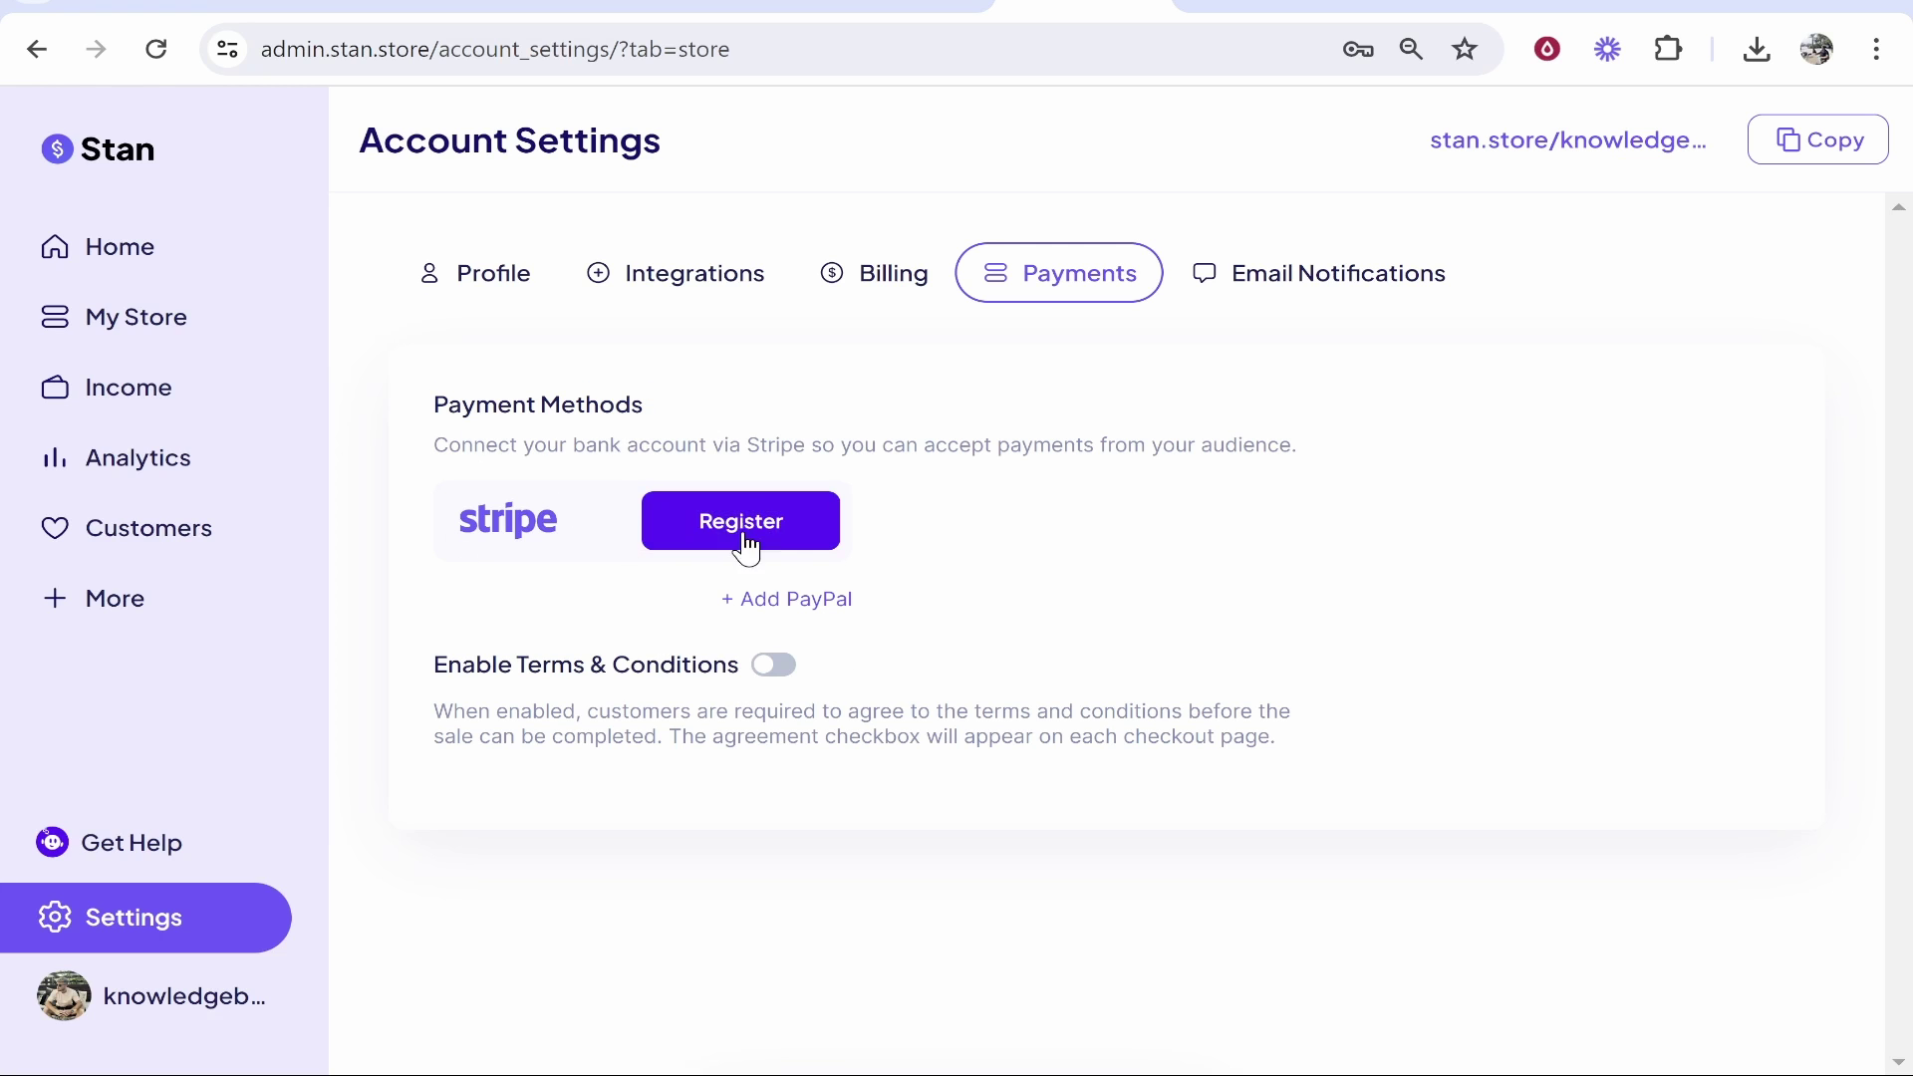
{"action": "left_click", "coordinate": [772, 599]}
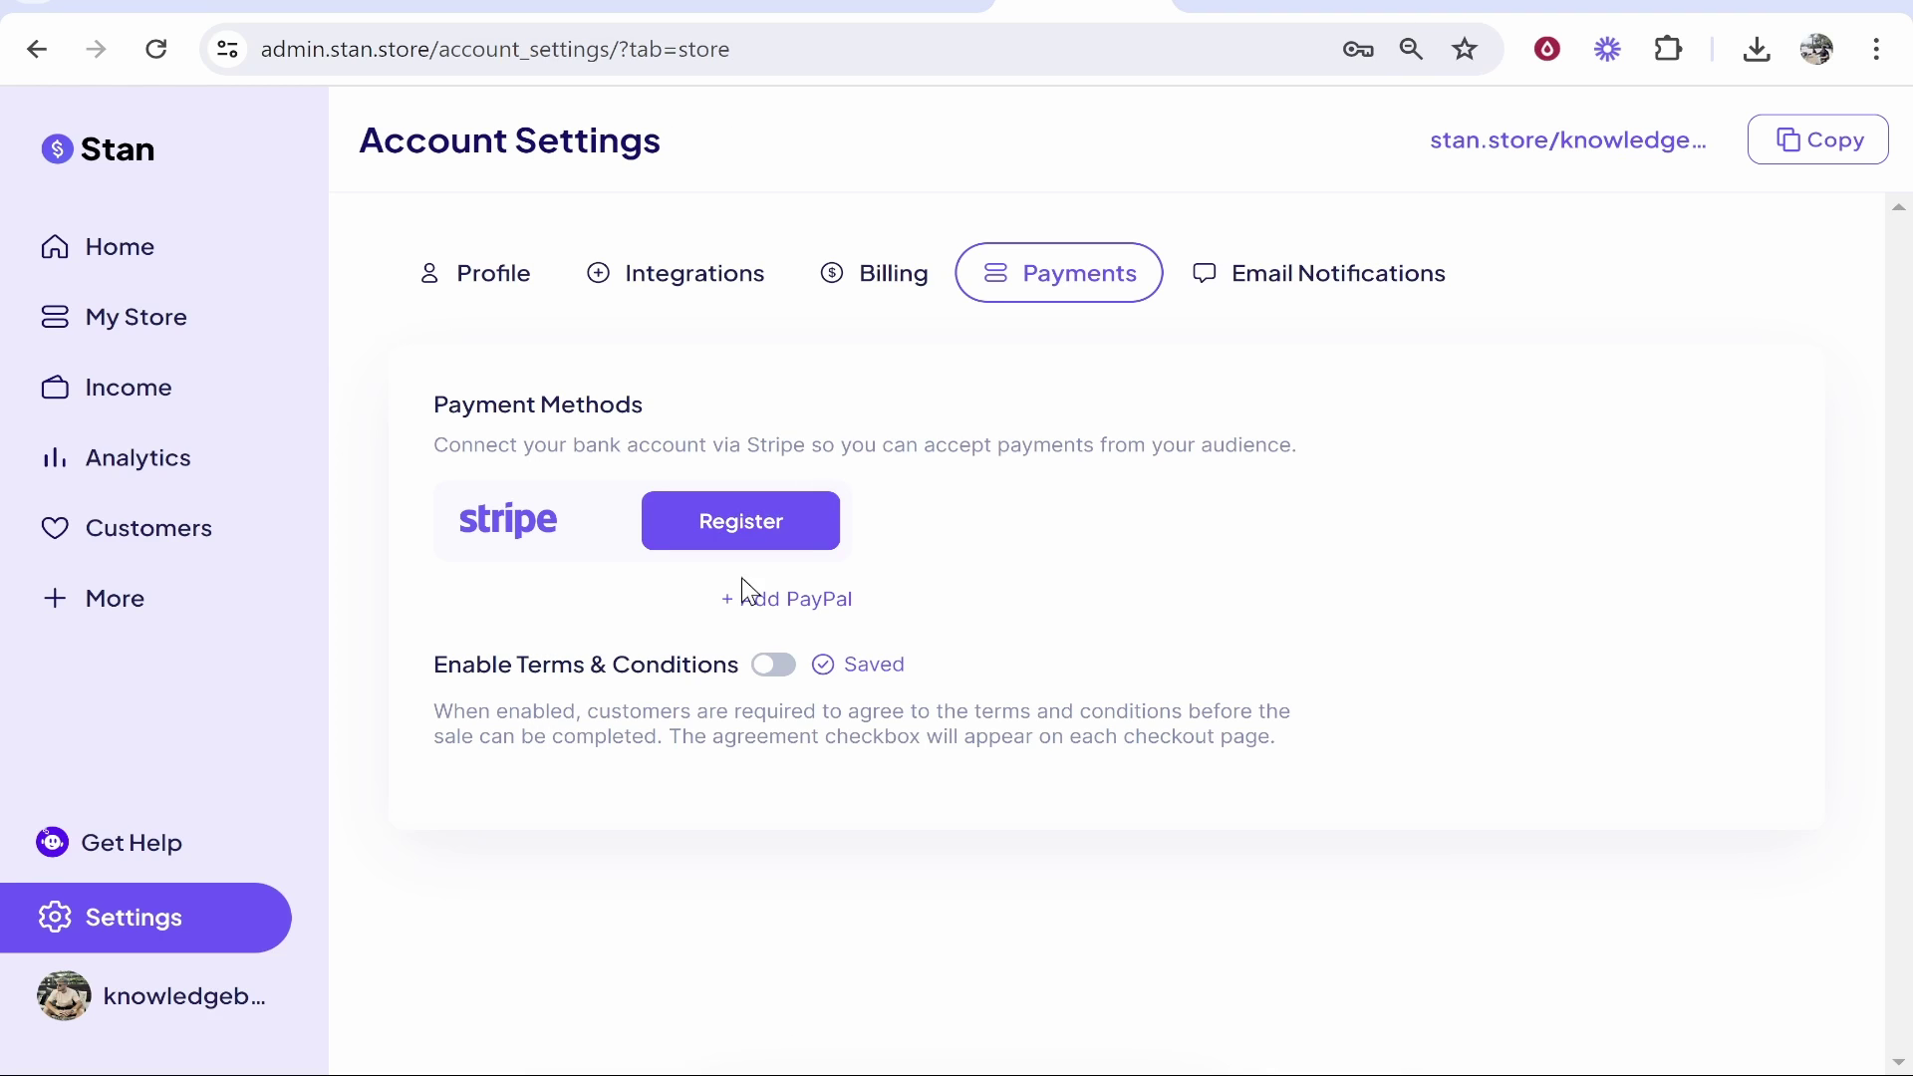
{"action": "left_click", "coordinate": [823, 610]}
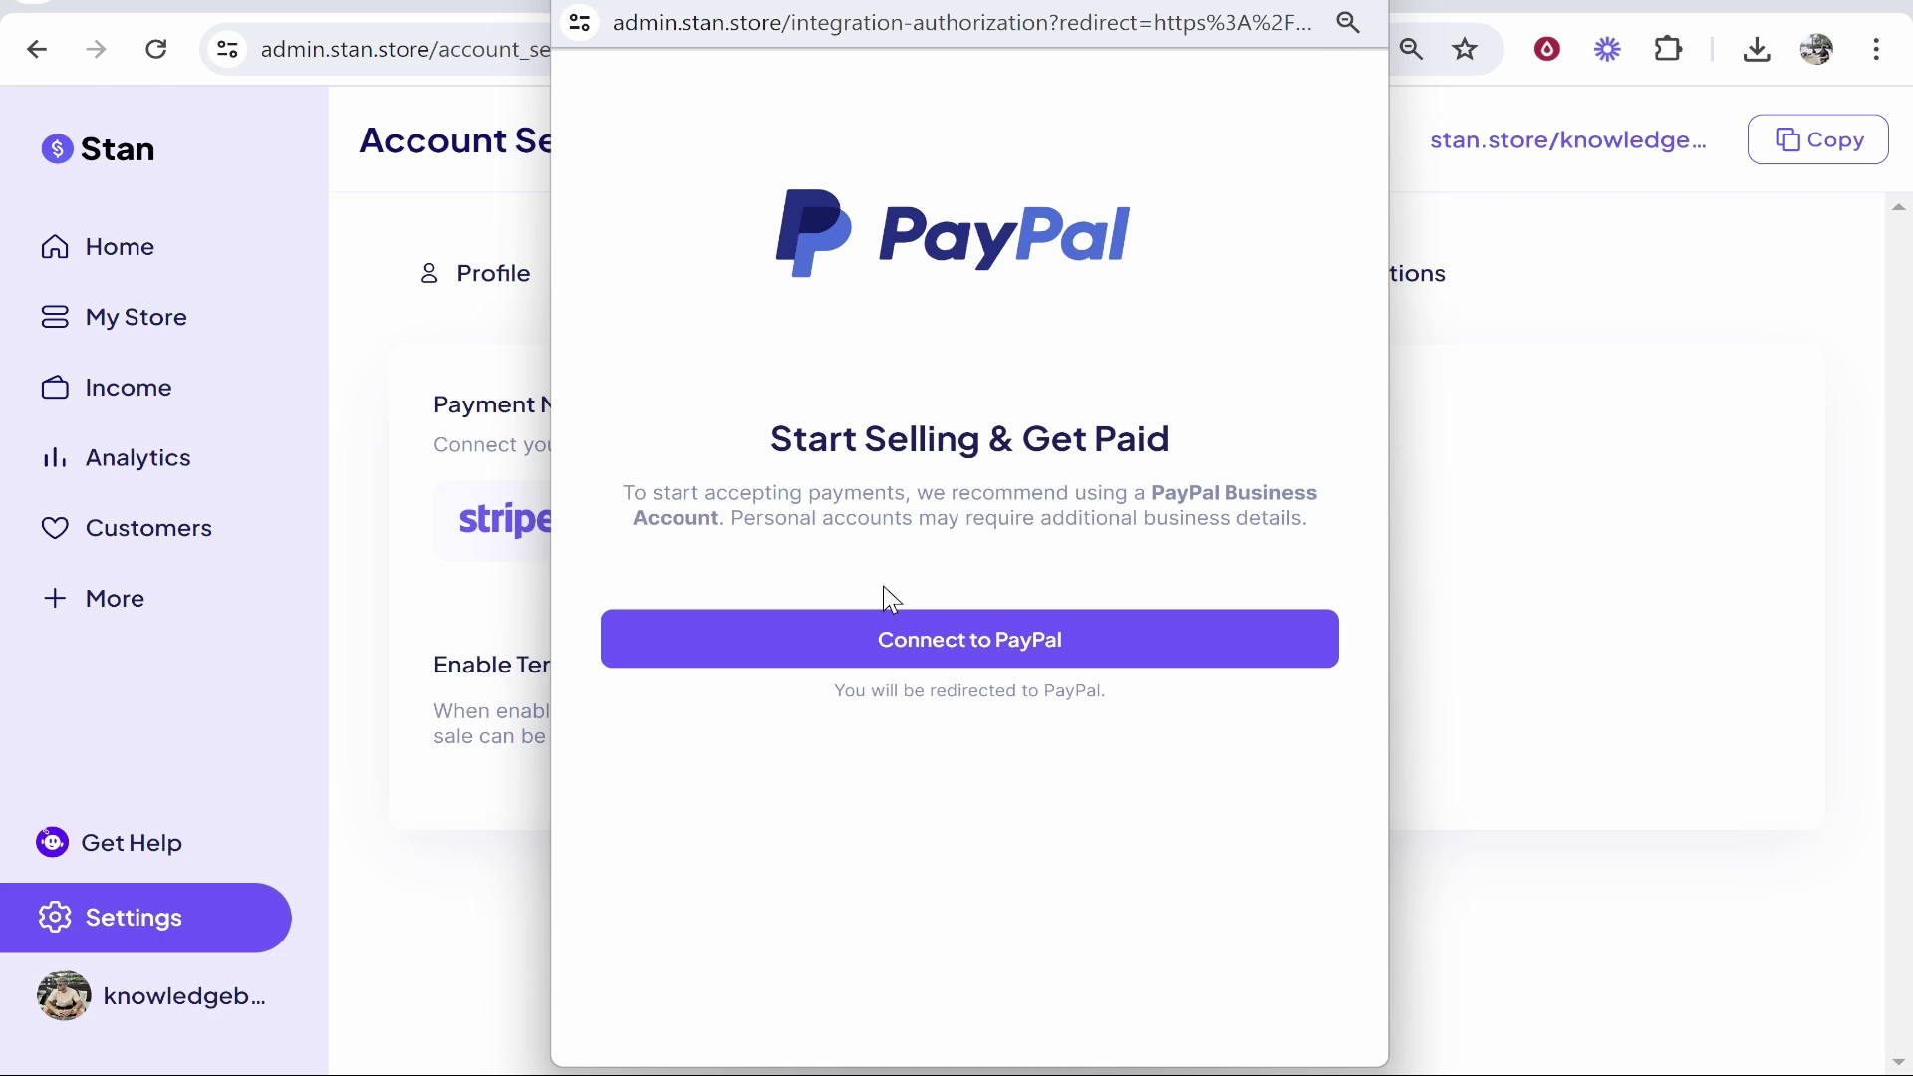
{"action": "left_click", "coordinate": [790, 456]}
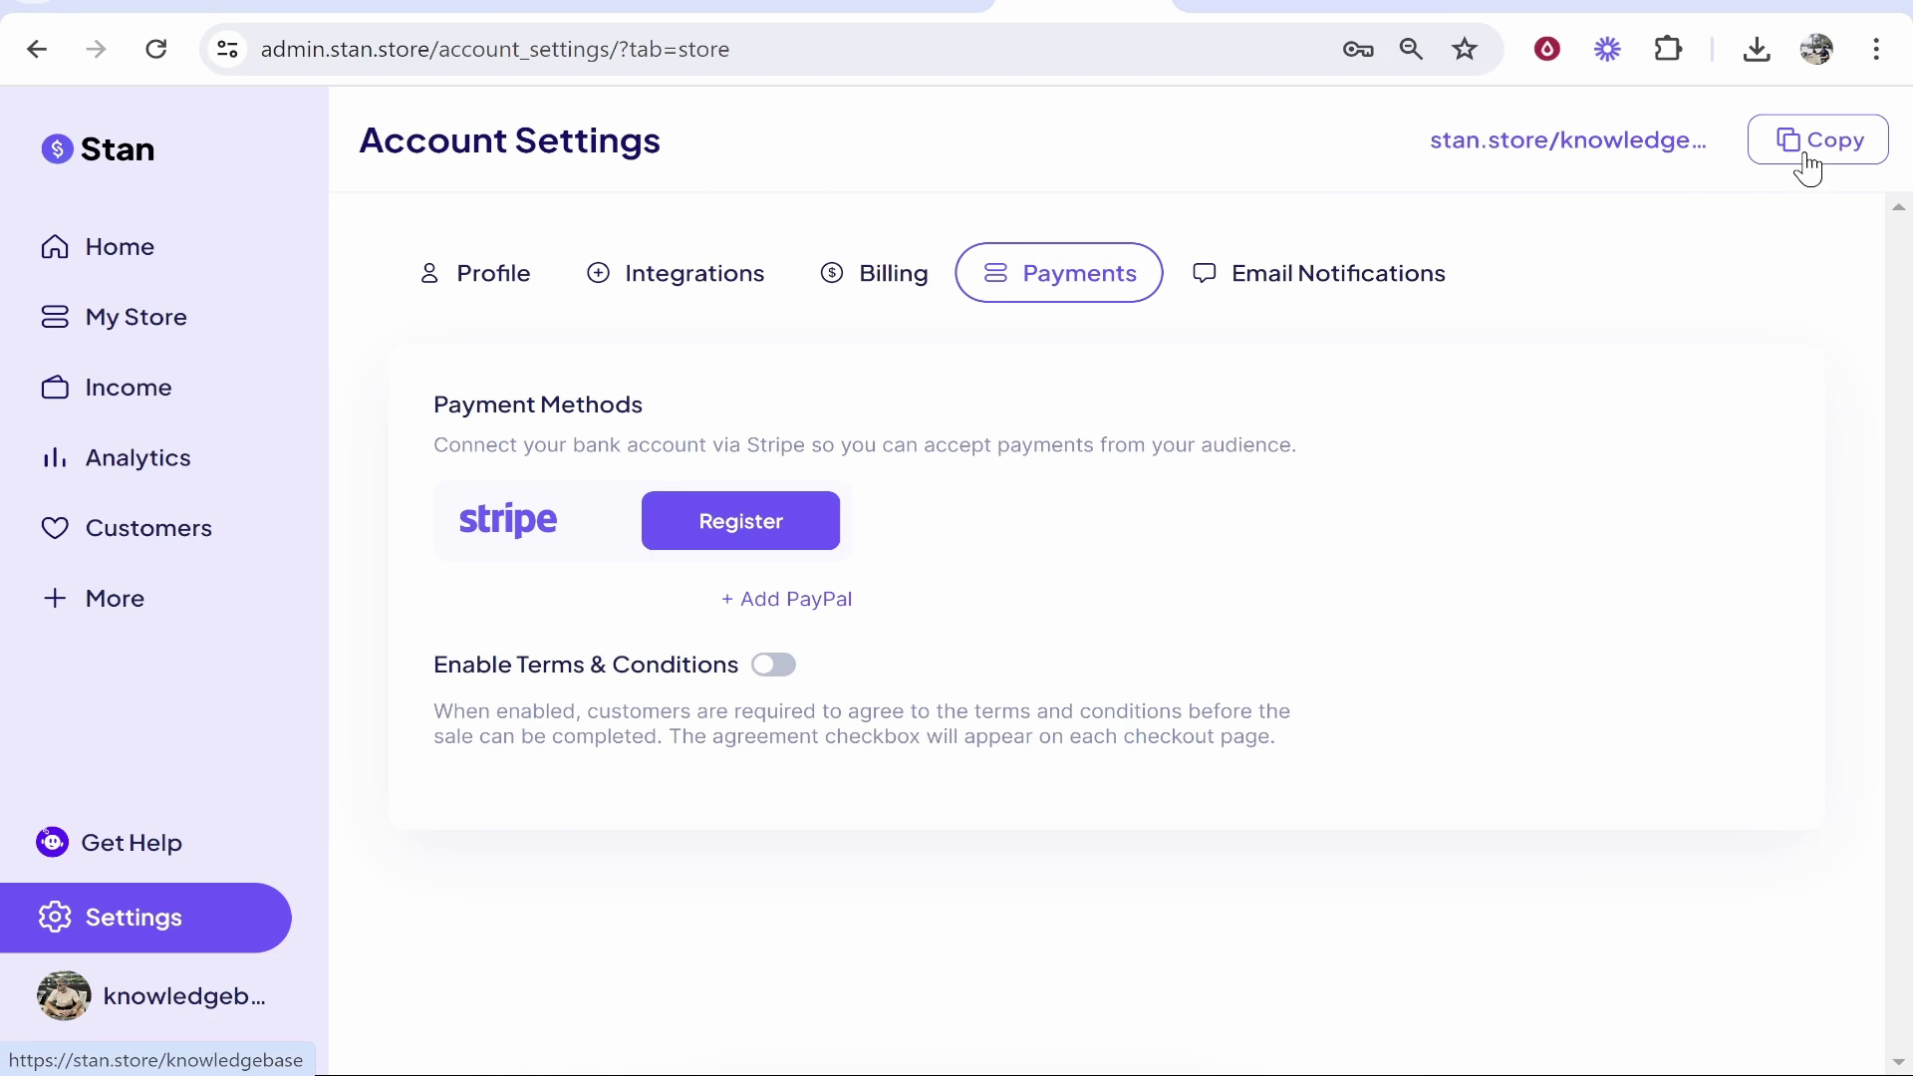
{"action": "left_click", "coordinate": [1838, 160]}
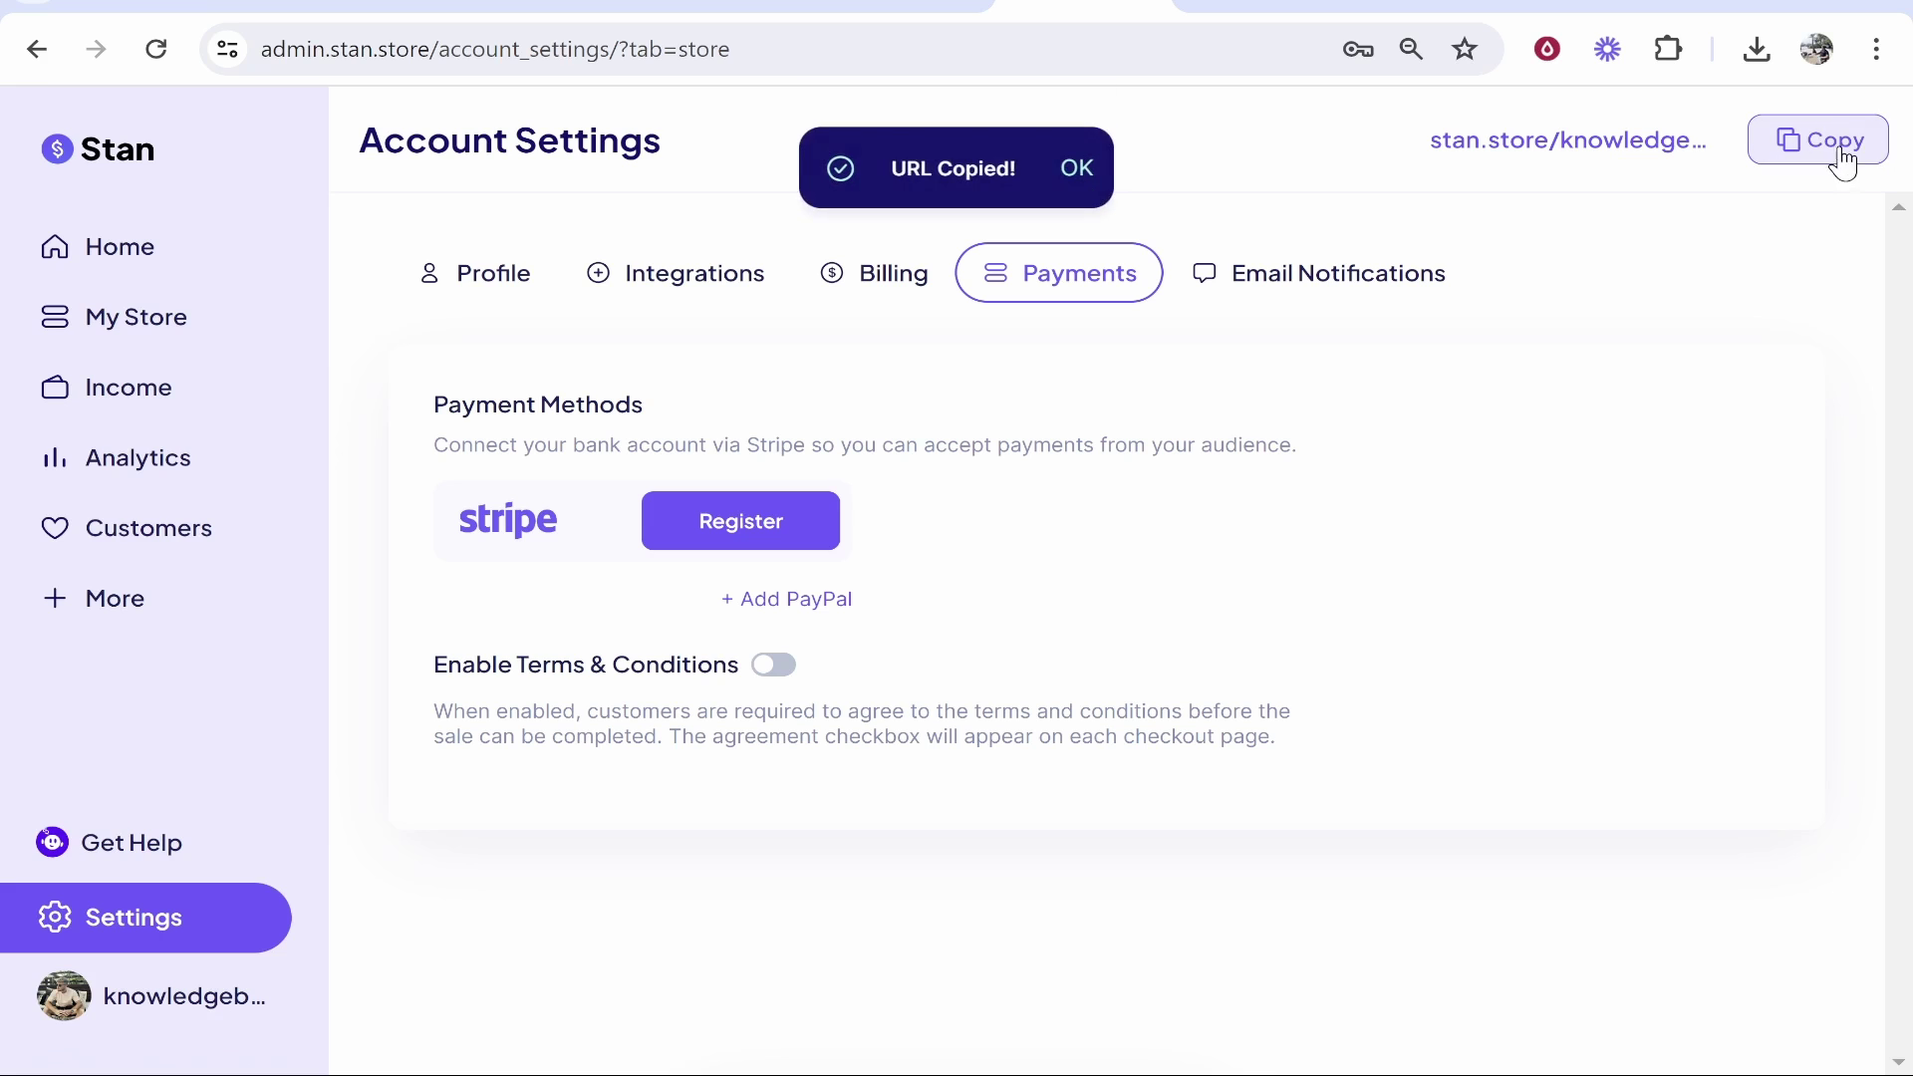
{"action": "left_click", "coordinate": [1604, 2]}
- Load the live public store from the pasted link and scroll through the storefront
{"action": "key", "text": "ctrl+v"}
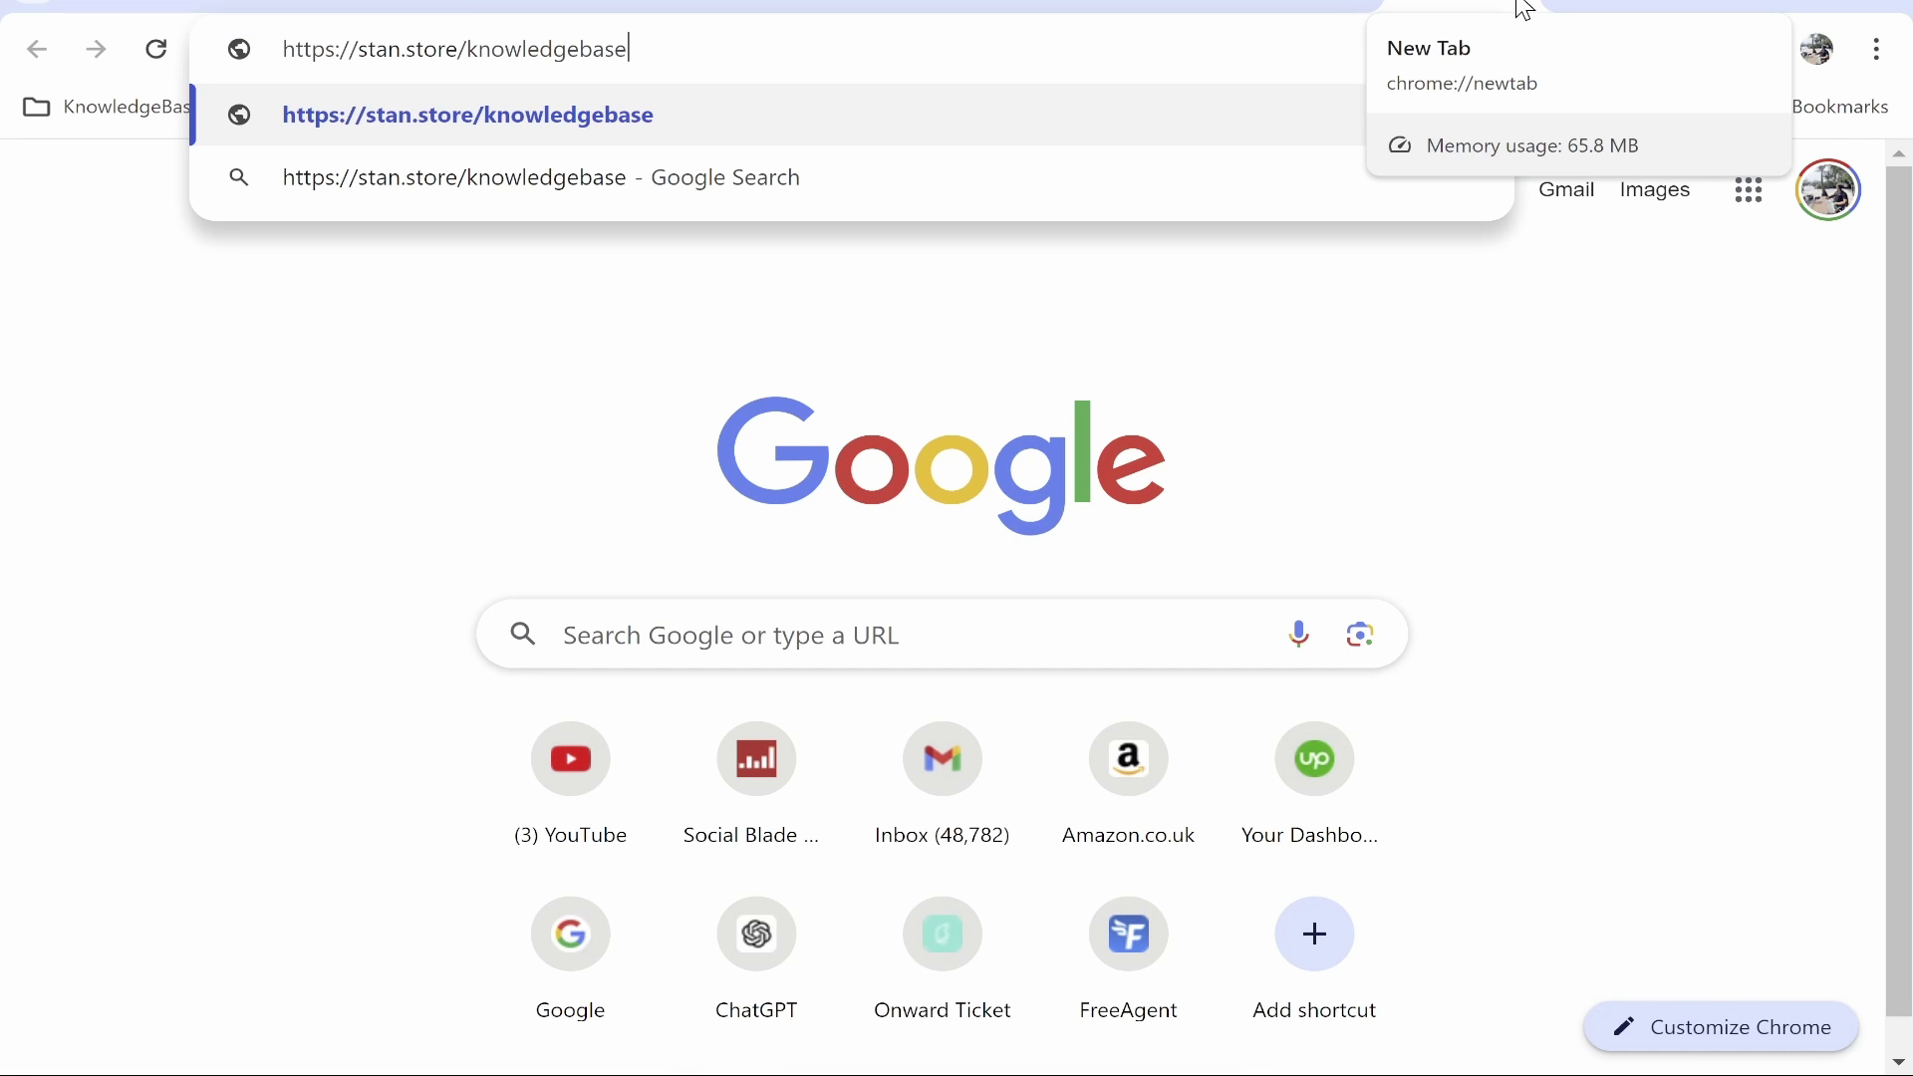
{"action": "key", "text": "Return"}
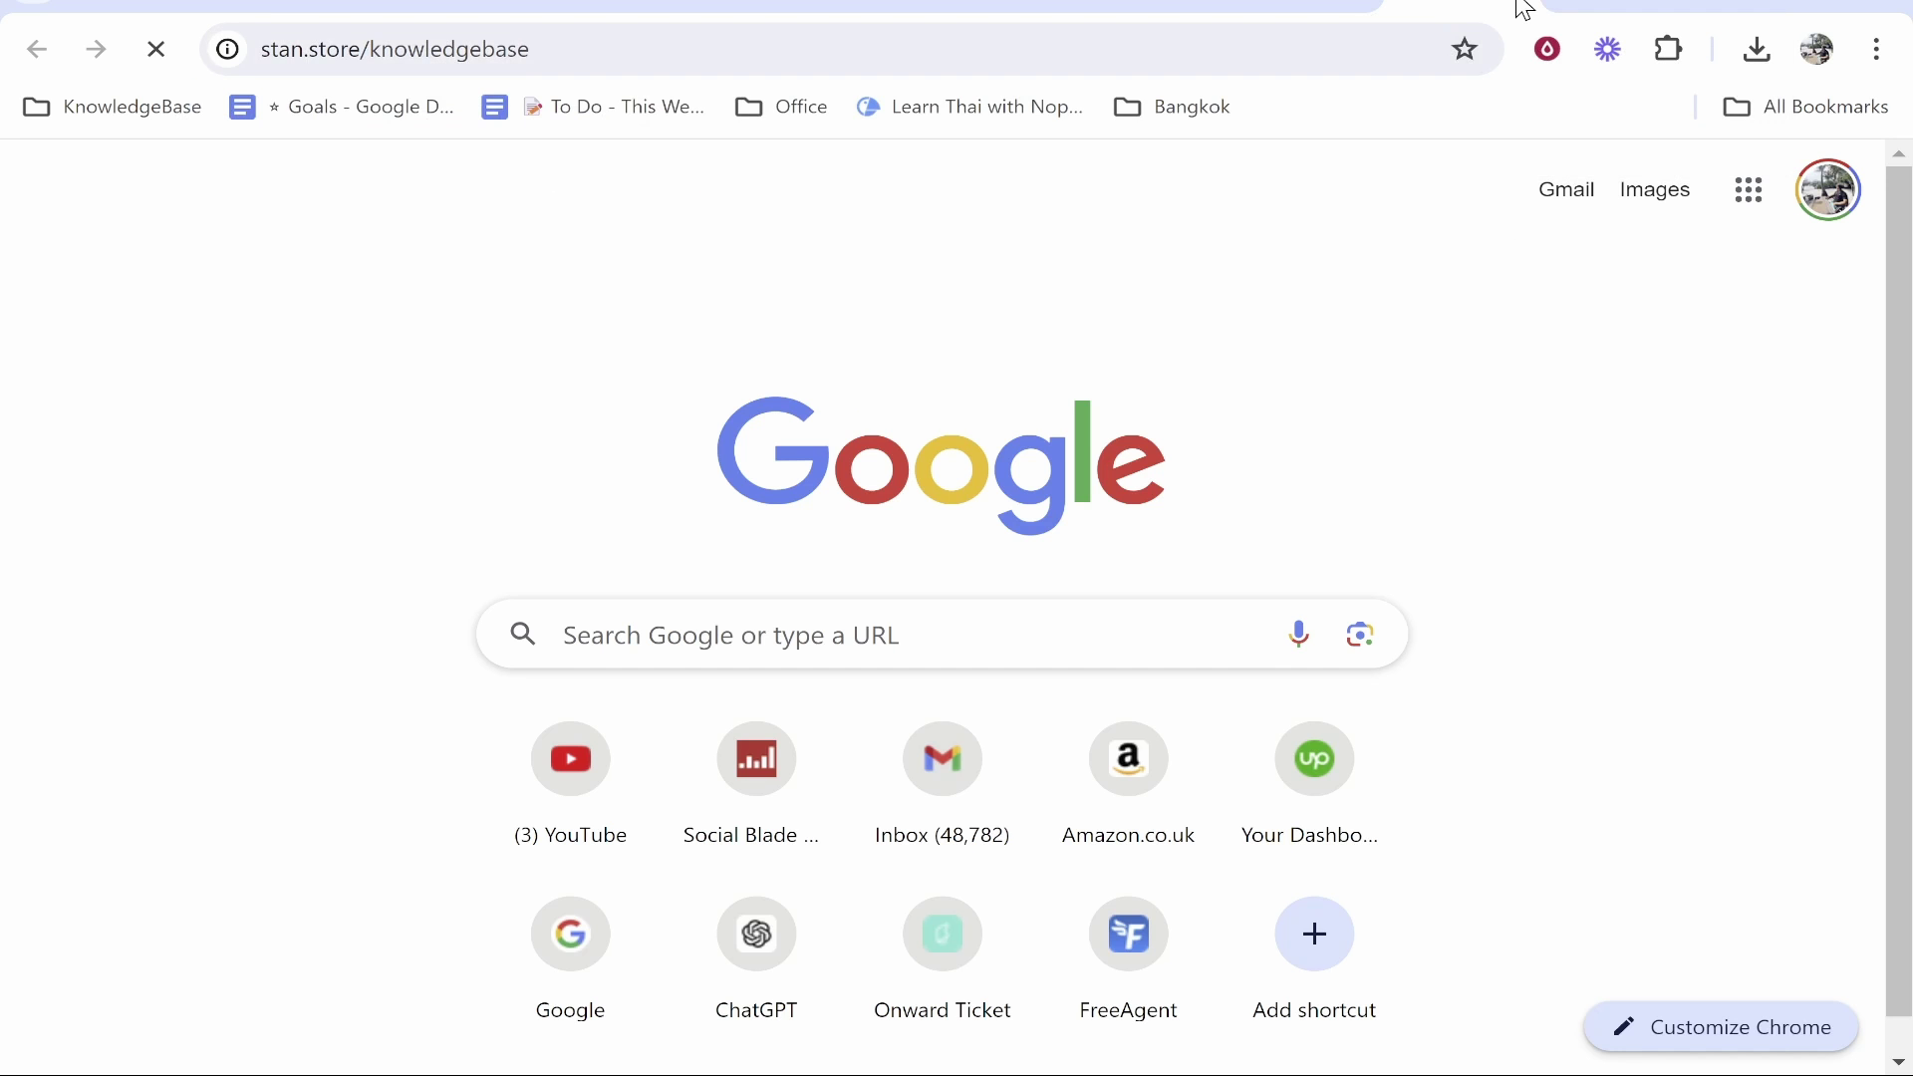
{"action": "scroll", "coordinate": [1015, 542], "scroll_direction": "down", "scroll_amount": 3}
{"action": "scroll", "coordinate": [1007, 394], "scroll_direction": "up", "scroll_amount": 3}
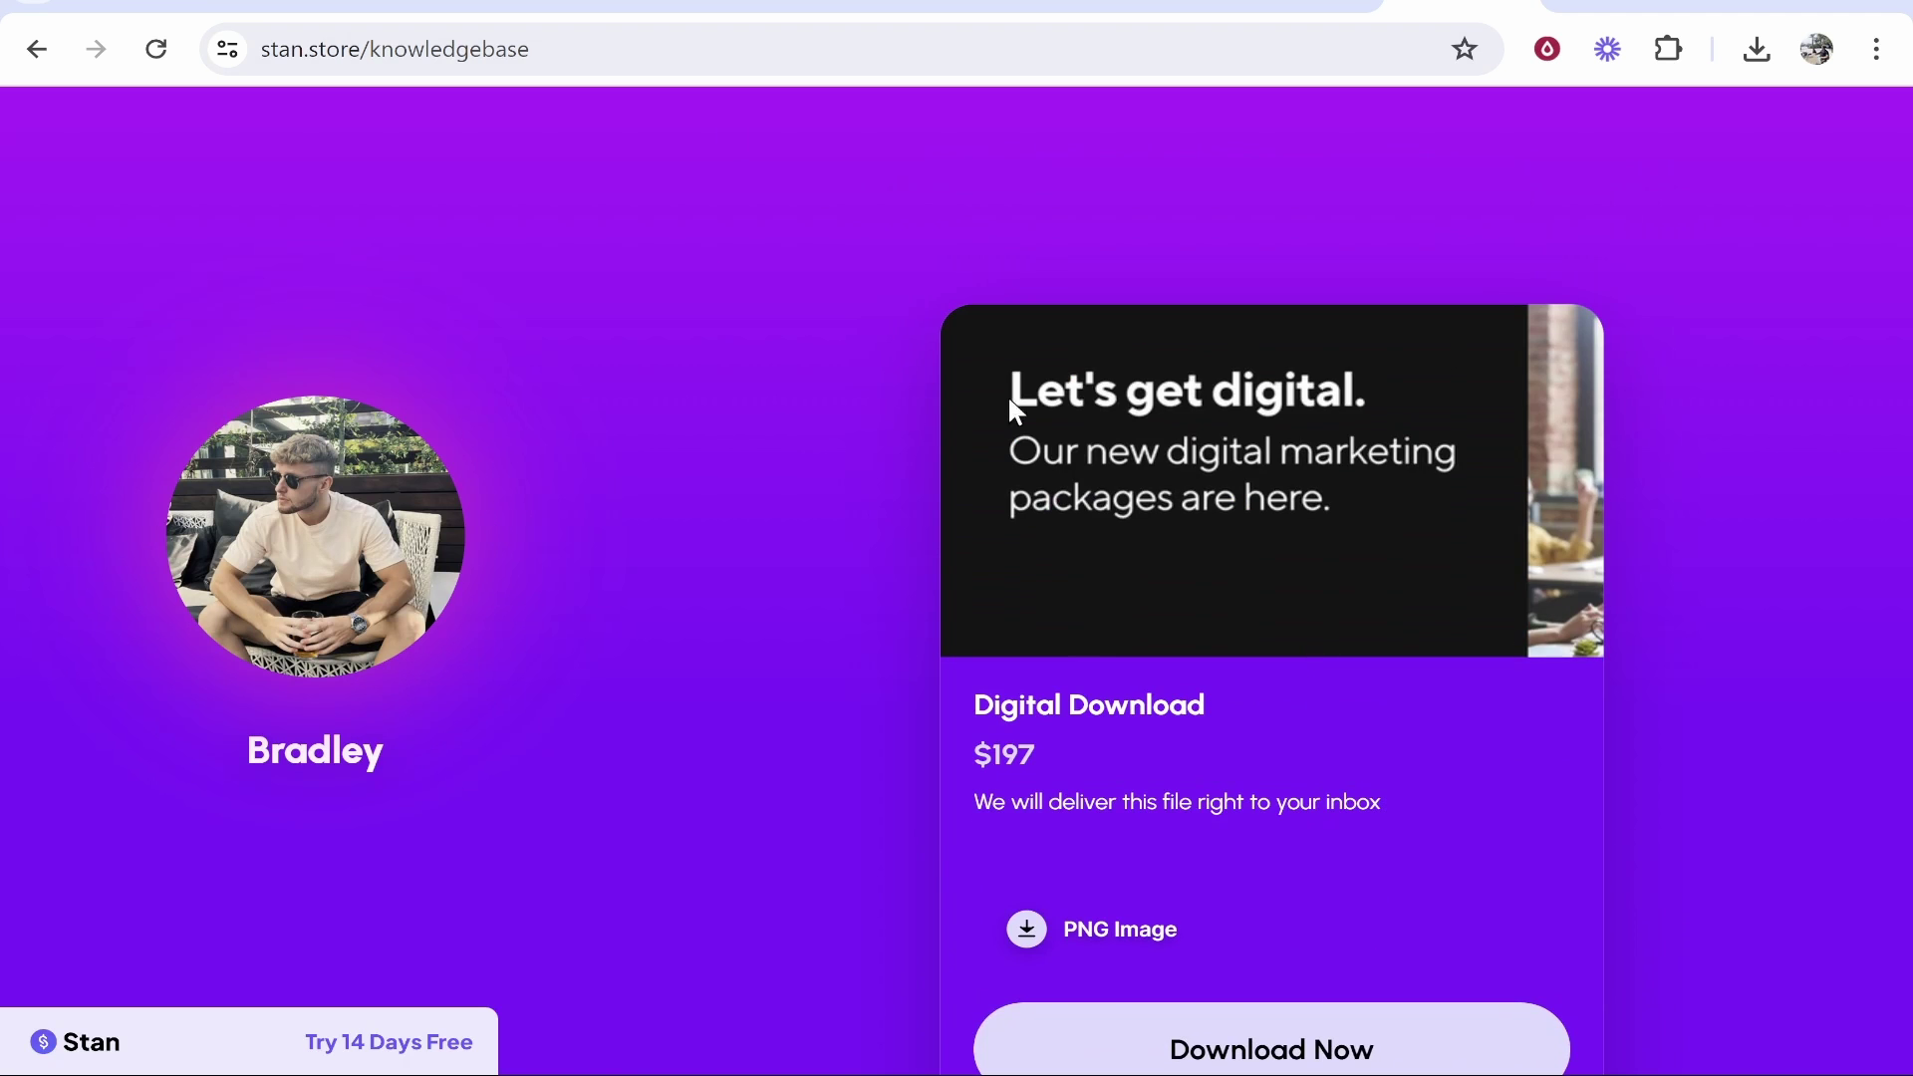
{"action": "scroll", "coordinate": [1375, 768], "scroll_direction": "down", "scroll_amount": 3}
- View the $197 Digital Download product page, then return to the store front
{"action": "left_click", "coordinate": [1342, 737]}
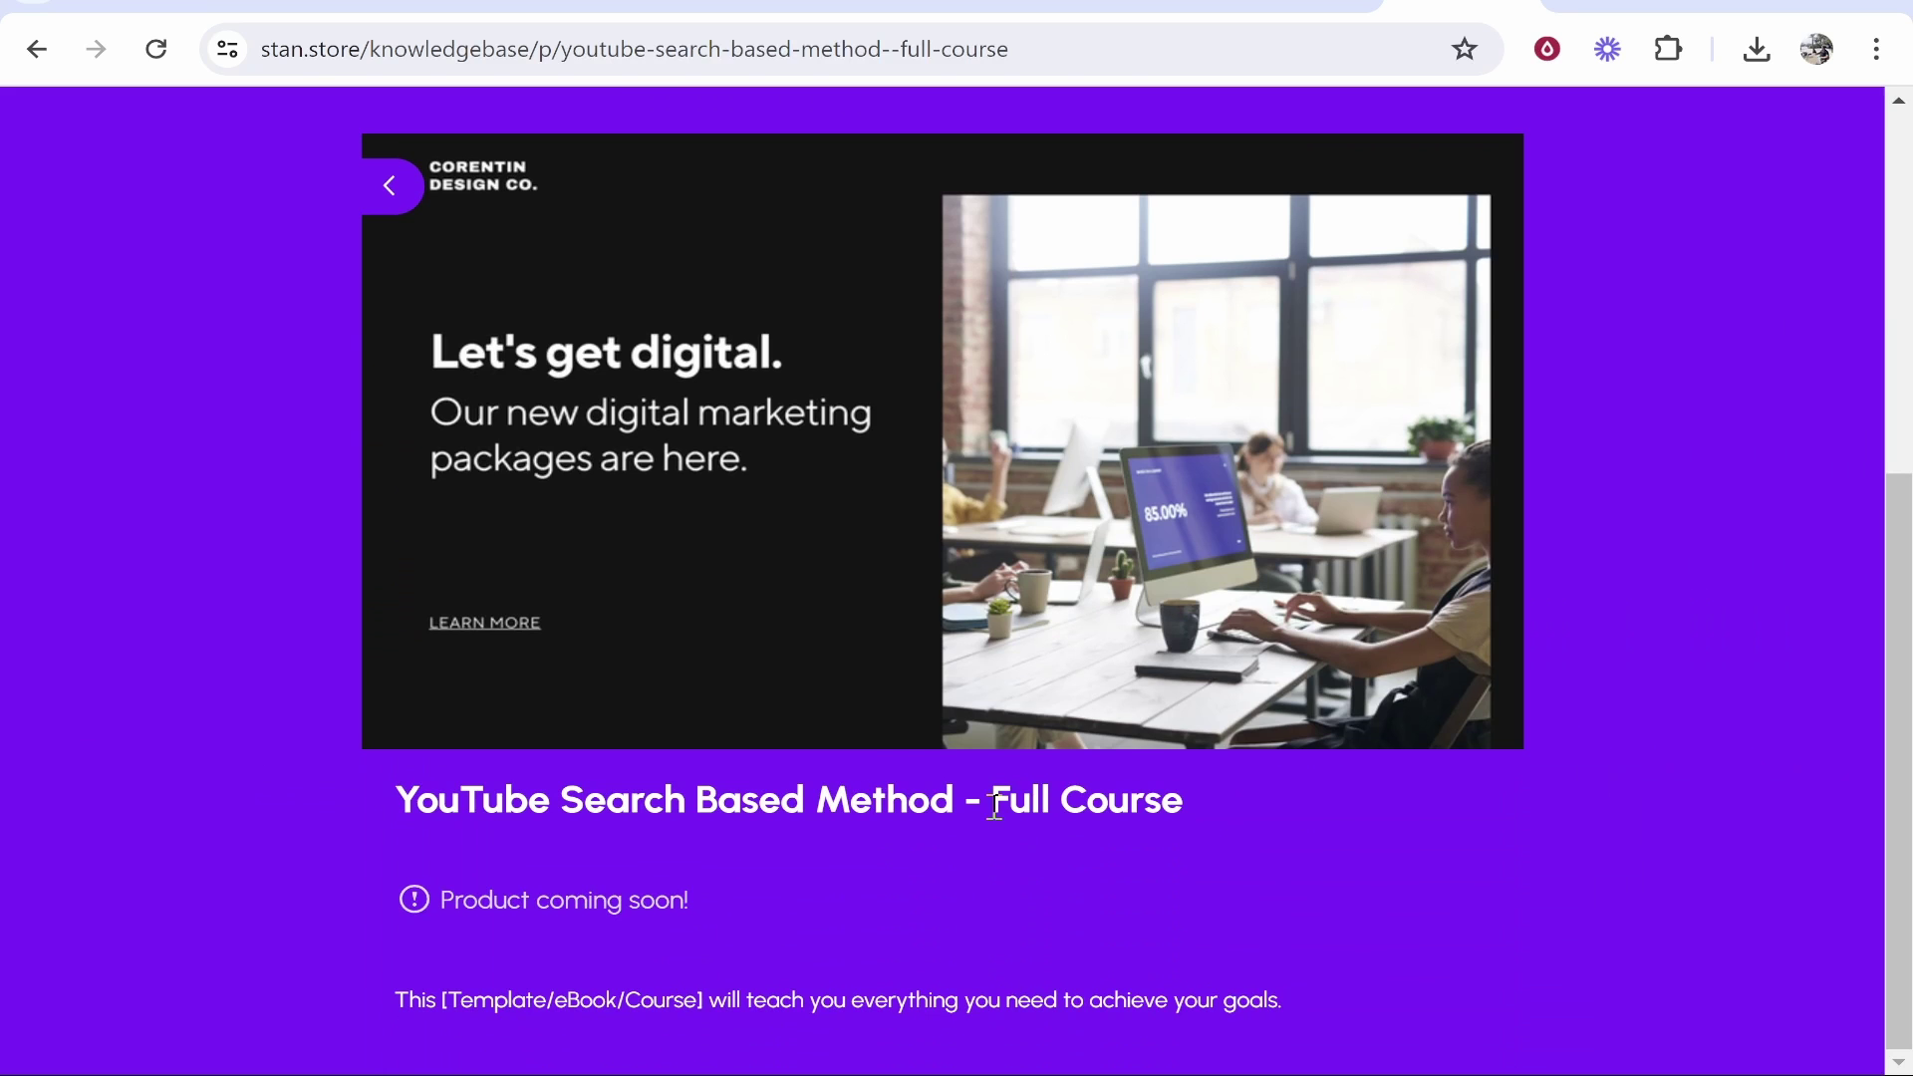
{"action": "left_click_drag", "start_coordinate": [693, 911], "coordinate": [410, 892]}
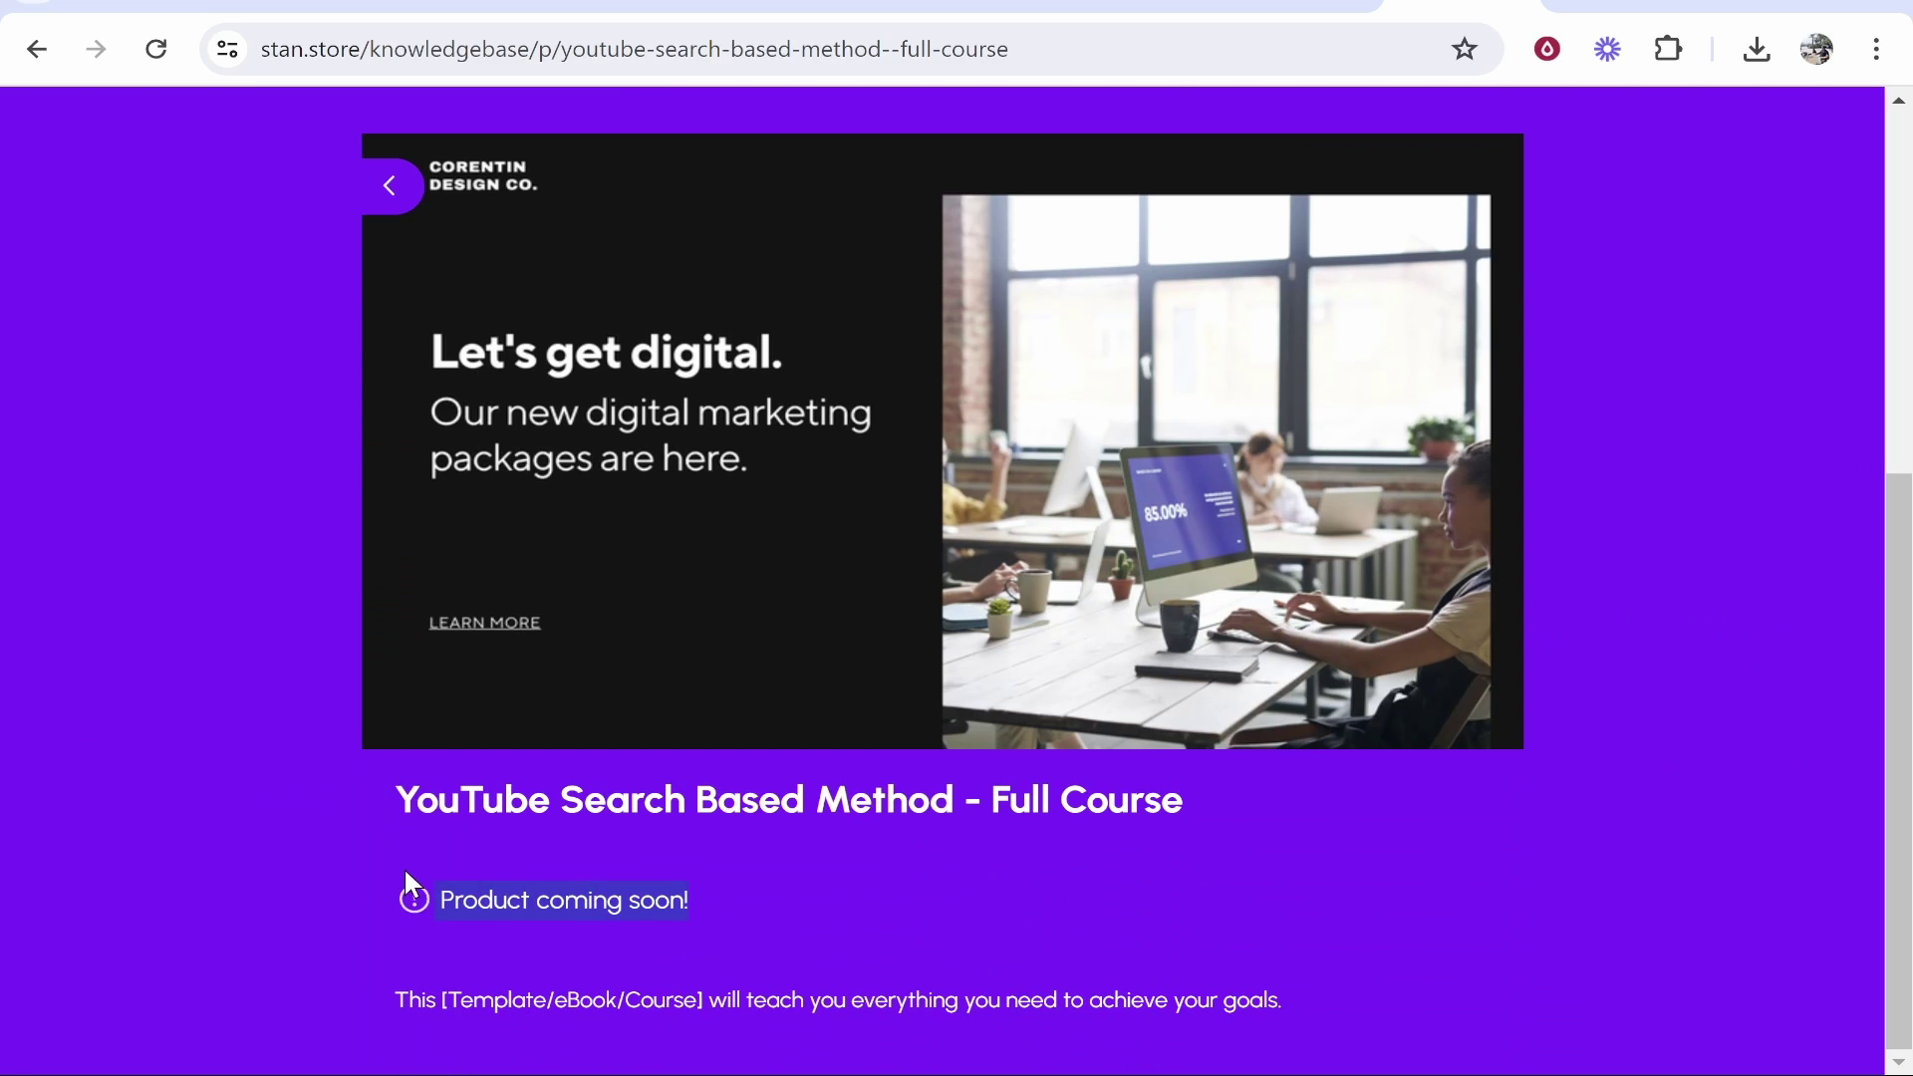
{"action": "left_click", "coordinate": [428, 904]}
{"action": "scroll", "coordinate": [461, 854], "scroll_direction": "down", "scroll_amount": 8}
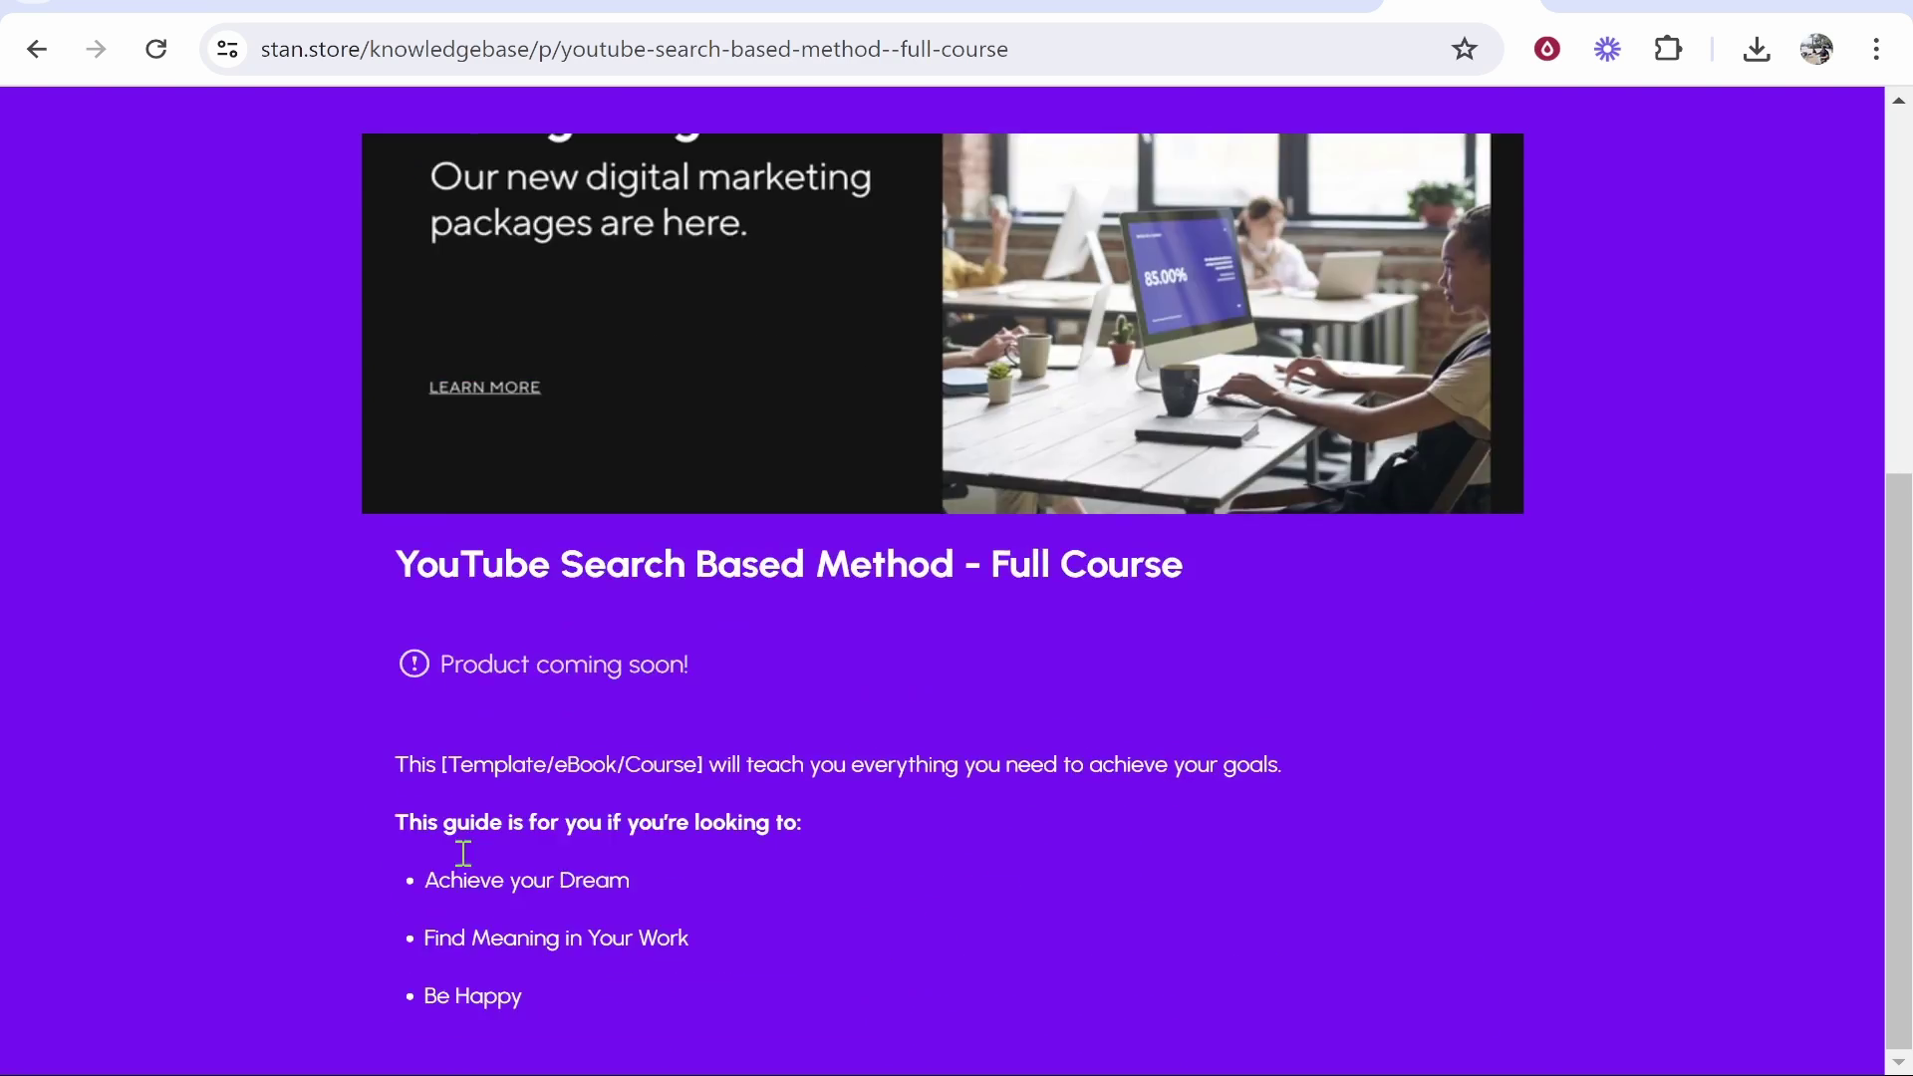
{"action": "key", "text": "alt+Left"}
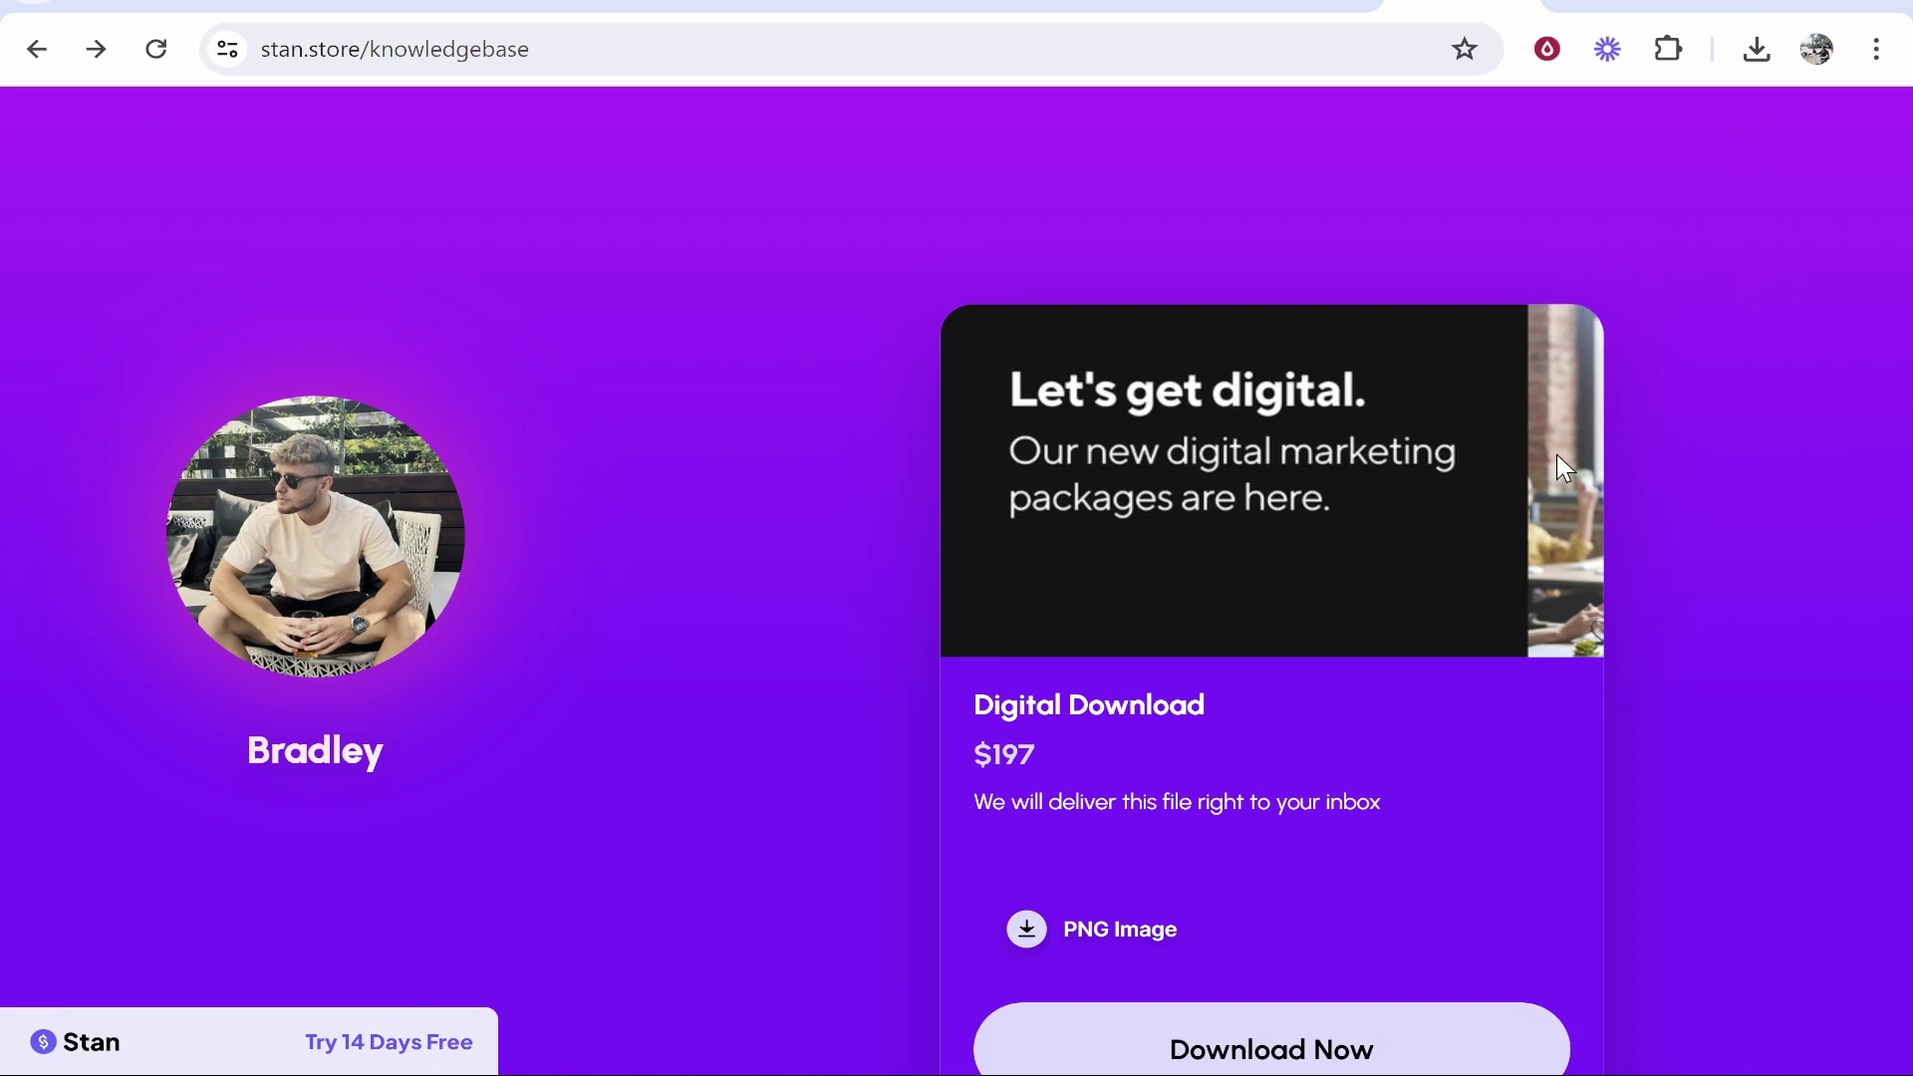